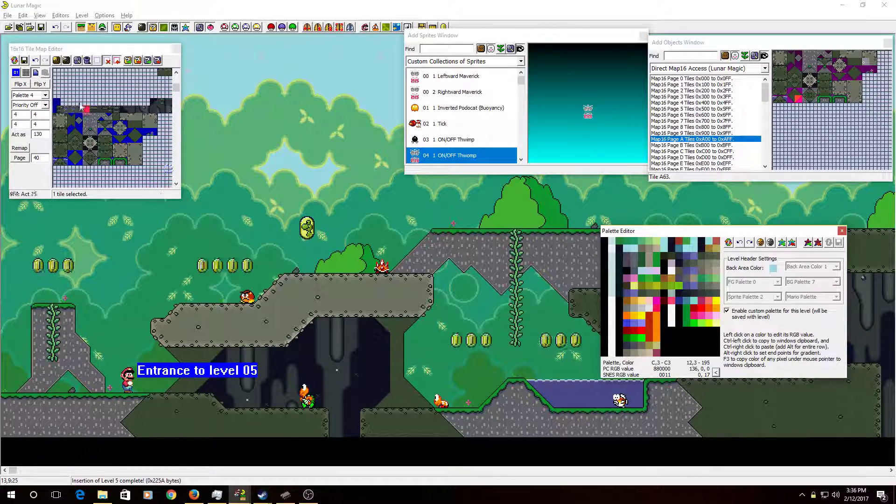
Save the level and place a corner tile from Map16 page A at the slope of the grey ledge near the first bush
key(ctrl+s)
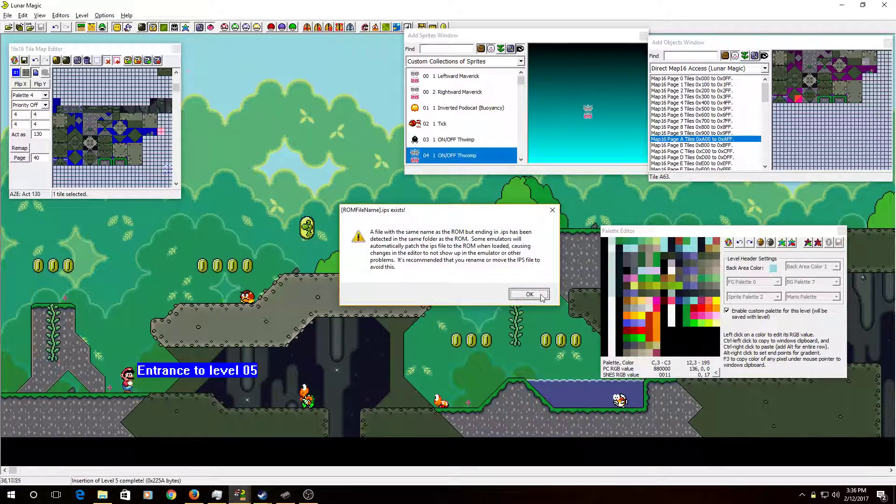
click(512, 296)
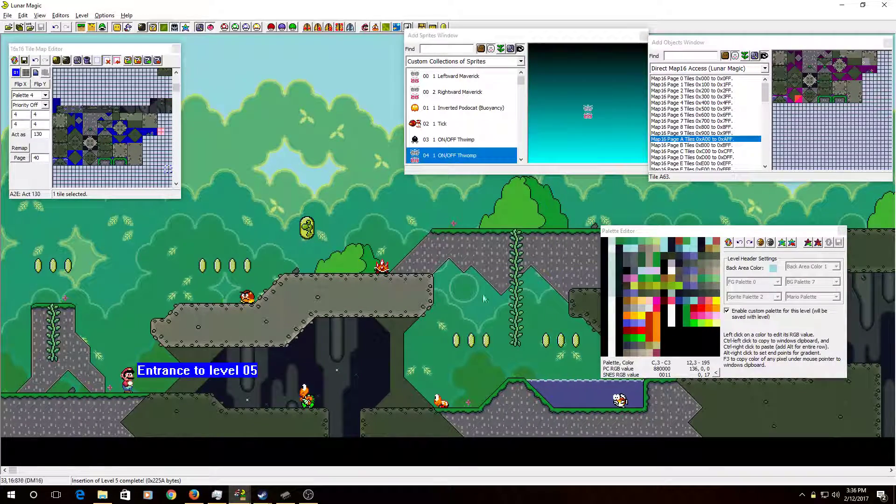
click(866, 72)
right_click(278, 250)
click(269, 238)
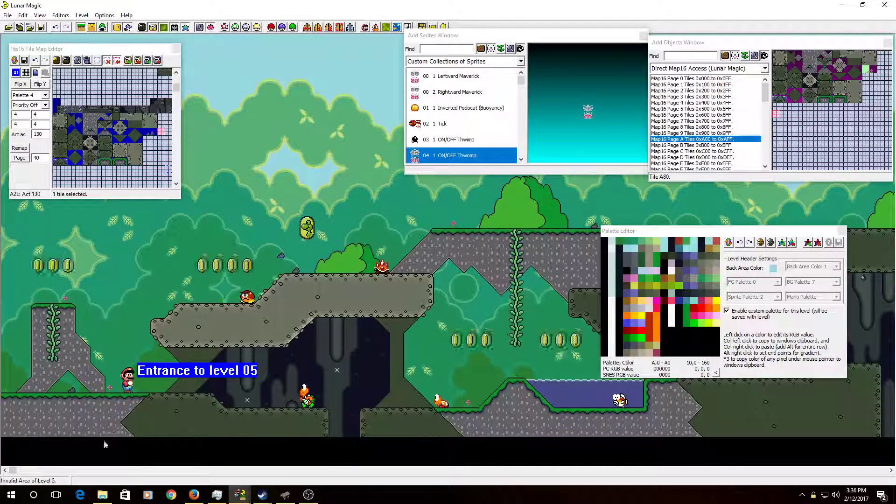
Try recolouring color 3 of palette 7 for the cave edges in the level's middle section, and undo the change
drag(20, 467, 202, 483)
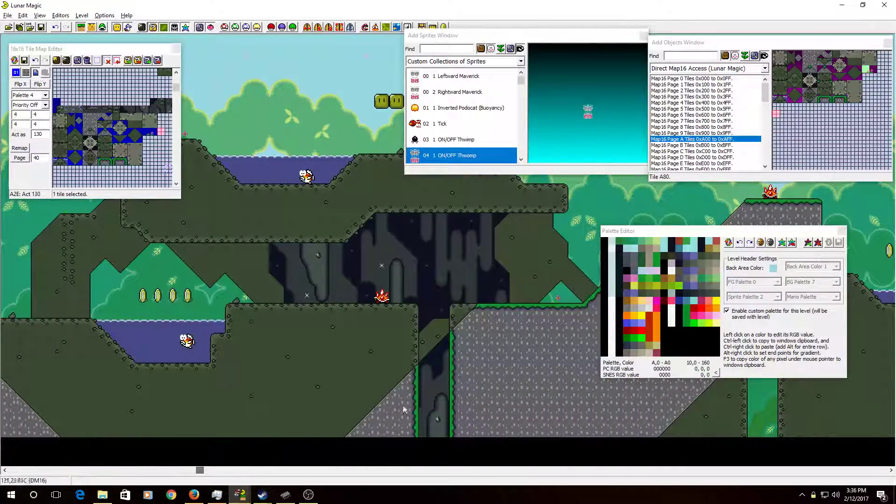
click(624, 293)
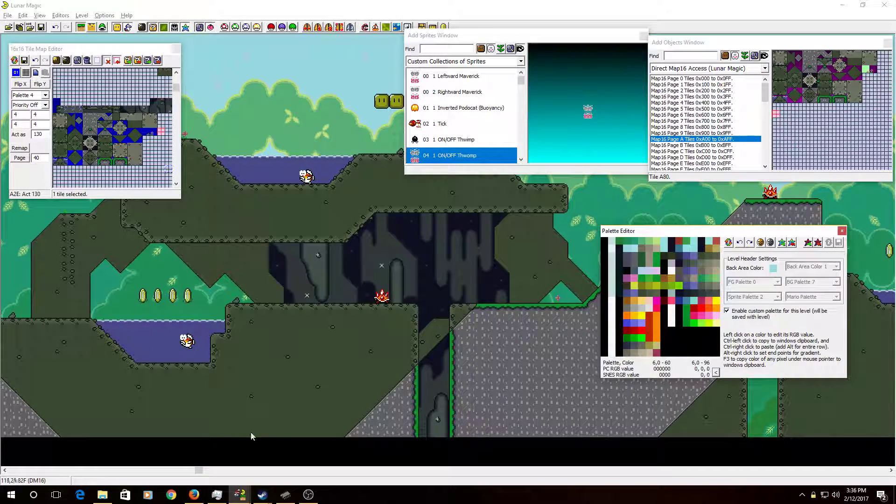
click(280, 479)
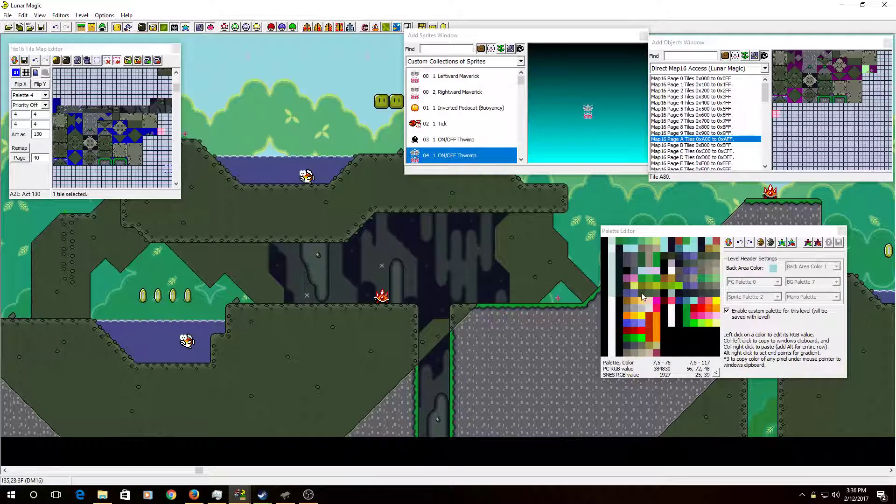
ctrl+right_click(627, 294)
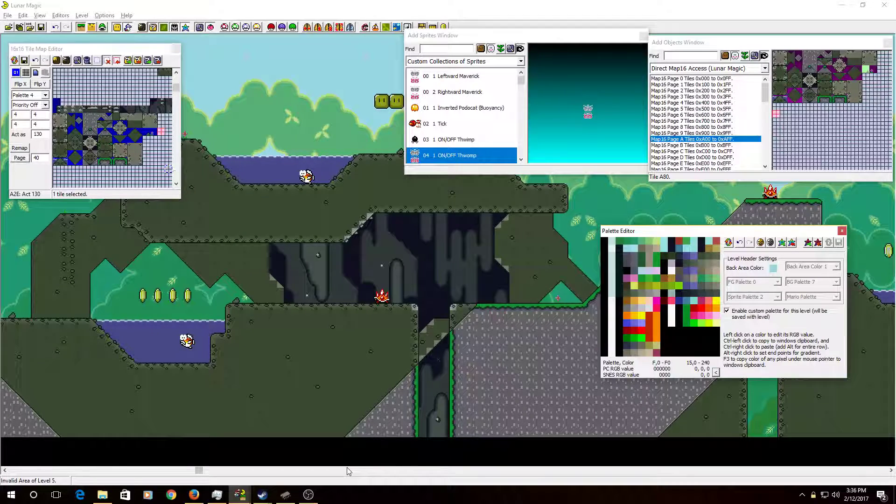
key(ctrl+z)
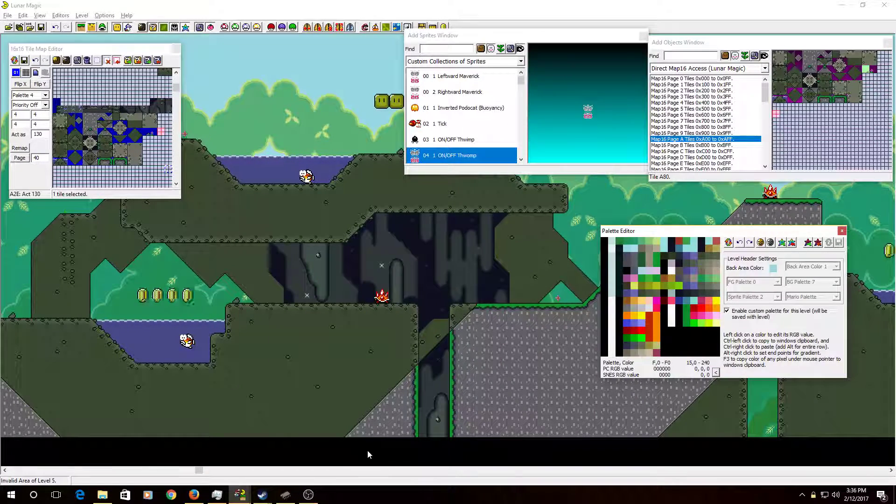
Open the layer 2 background, move a blank sky tile along its upper rows, and save the level
drag(199, 464, 36, 465)
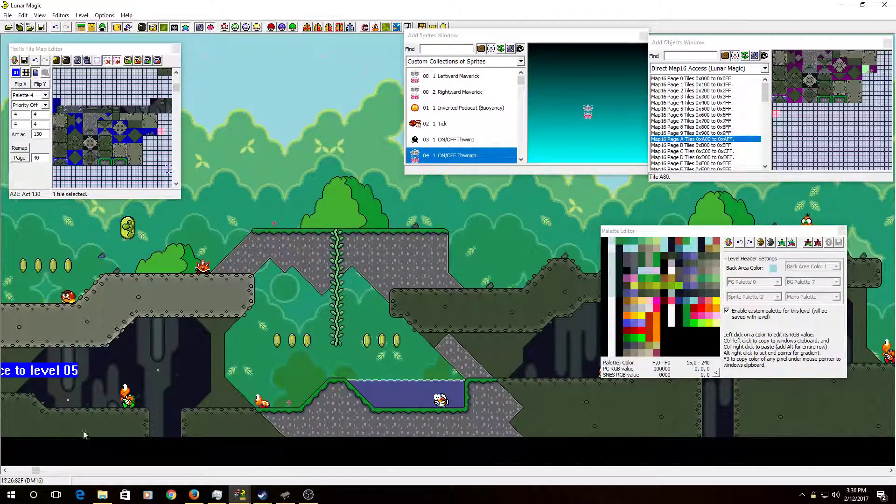
scroll(233, 354, left, 3)
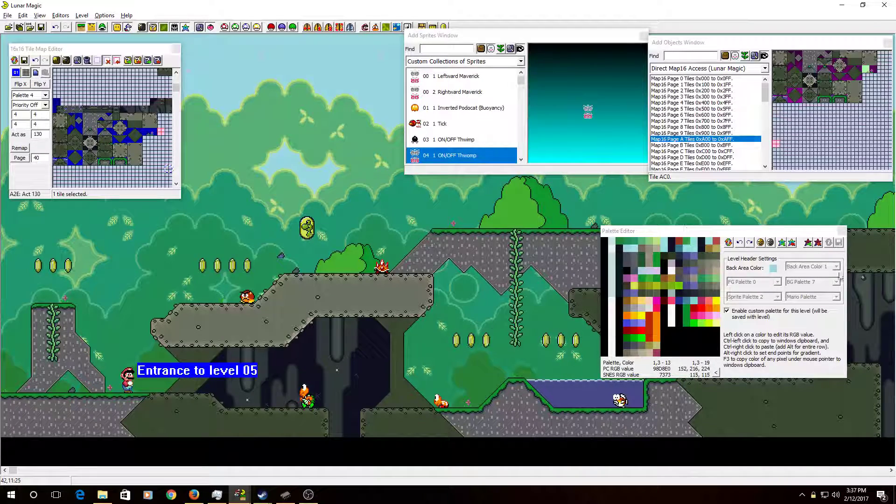
click(163, 28)
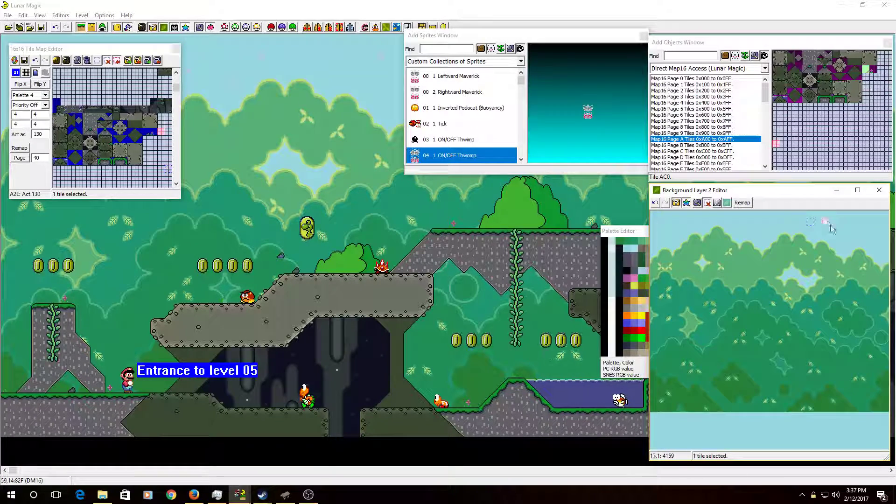
click(764, 234)
drag(764, 234, 744, 229)
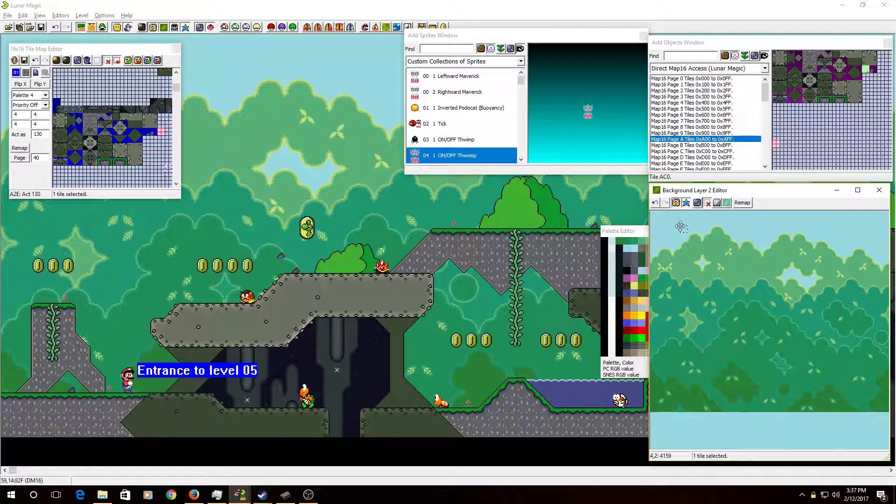
drag(658, 218, 849, 222)
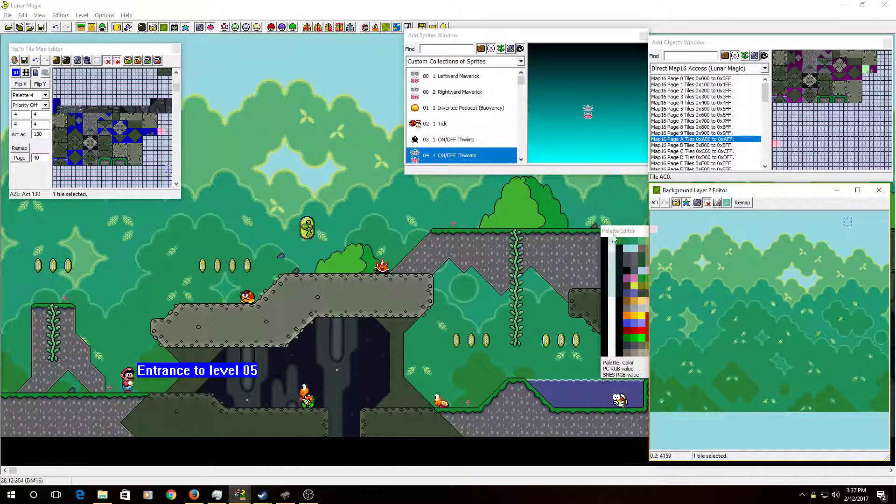
key(ctrl+s)
click(524, 292)
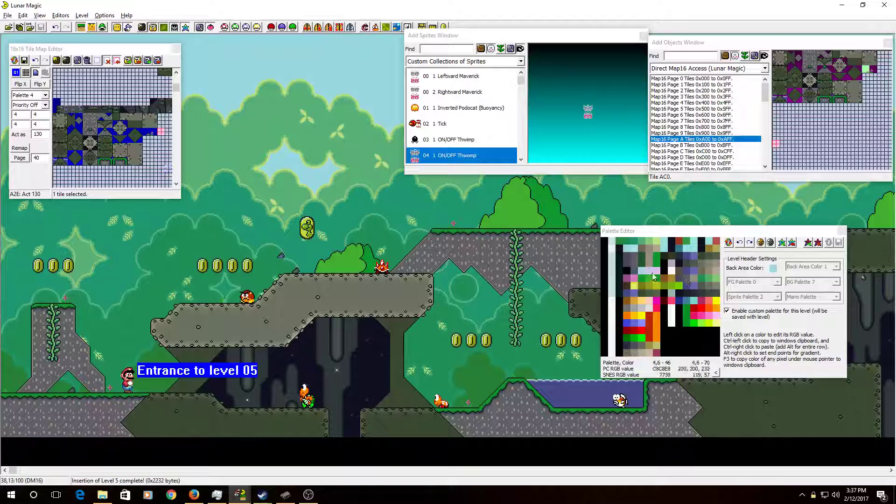
Preview the 16x16 tile map in other palettes and return it to Palette 4
click(629, 306)
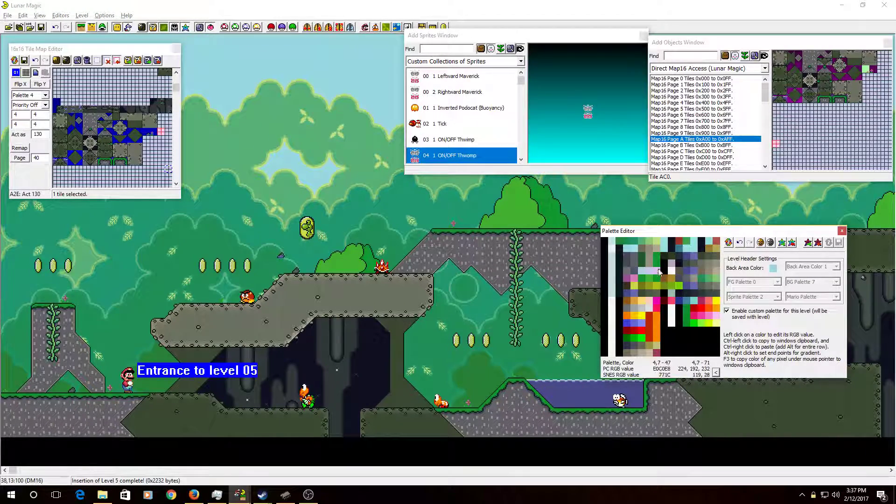
click(138, 139)
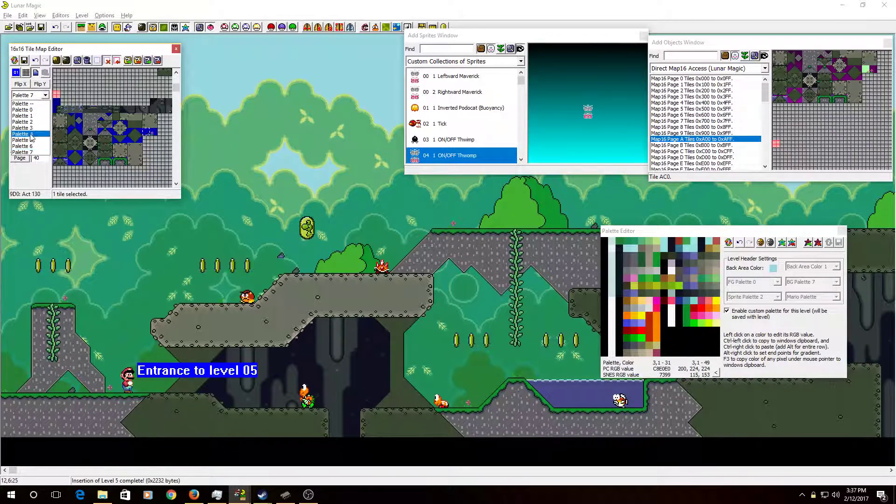
click(28, 95)
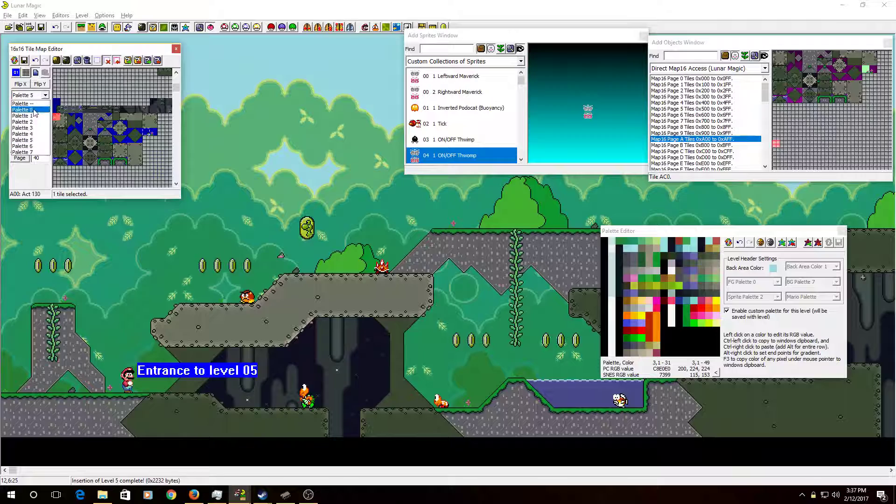
click(32, 134)
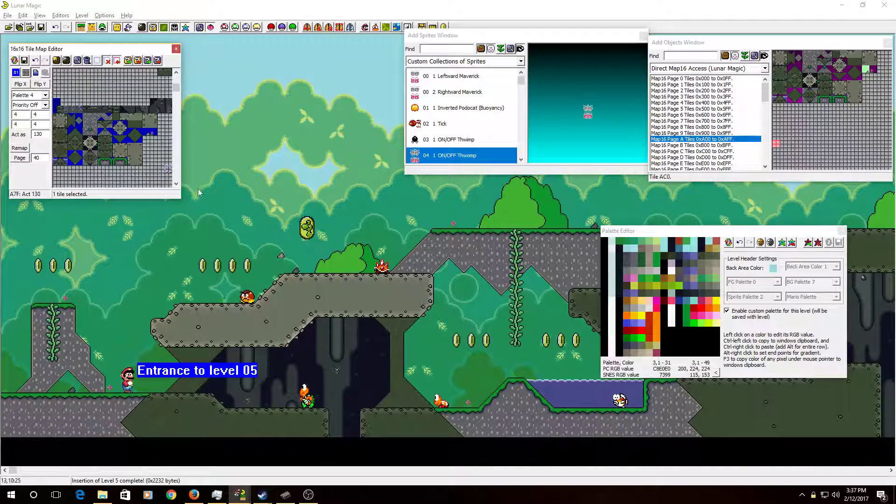
Delete the misplaced corner tile at the grey ledge's slope near the first bush and save the level
right_click(291, 265)
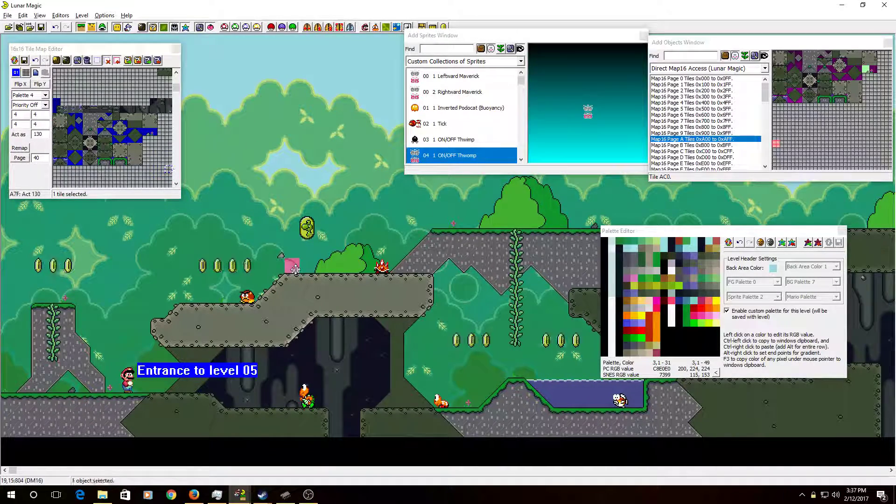
key(Delete)
key(ctrl+s)
click(527, 299)
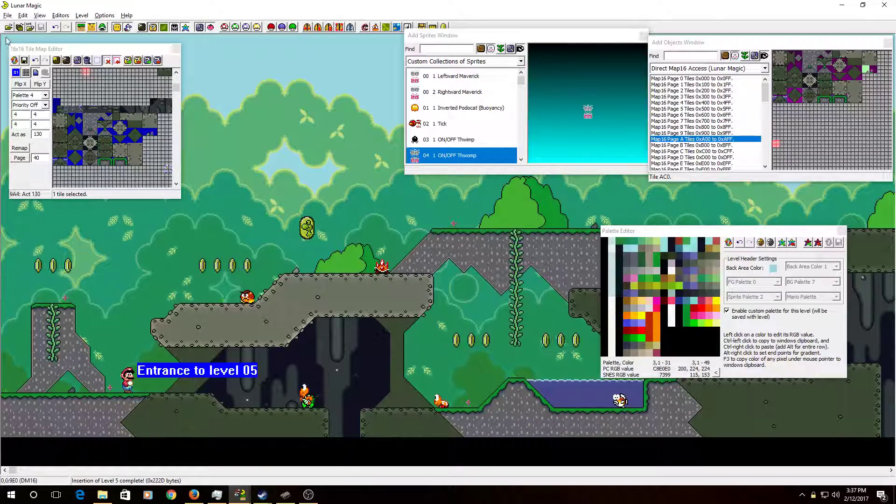
Save the Map16 data to the ROM and save the level again
click(24, 61)
key(Return)
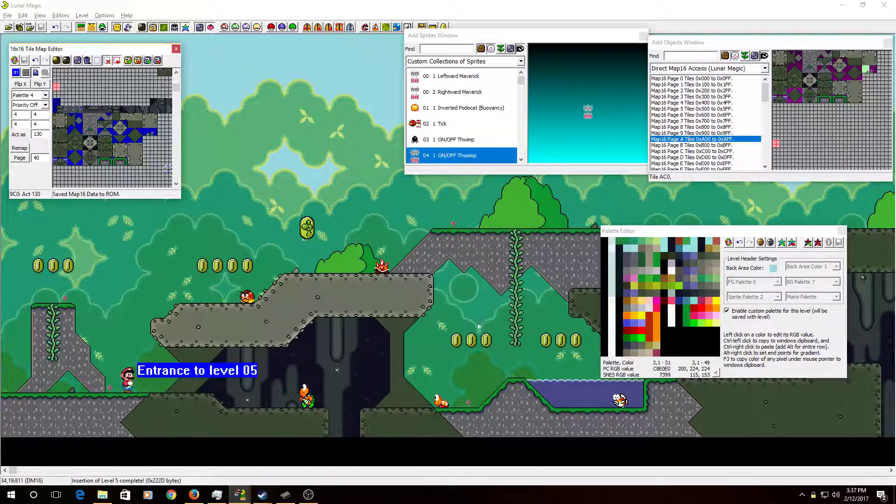
click(73, 394)
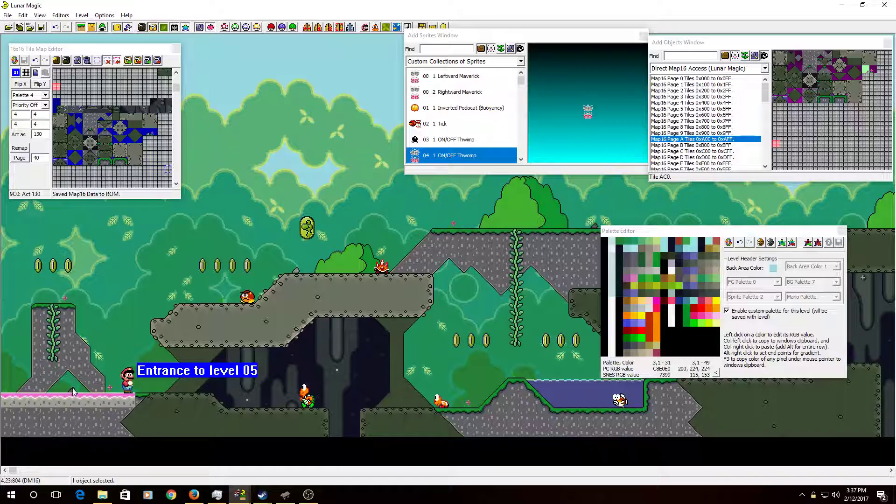
key(ctrl+s)
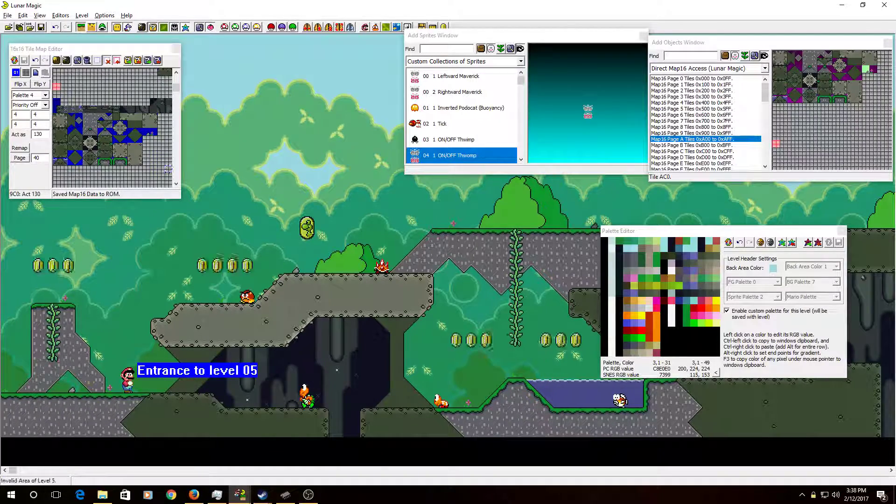
Clean up the stray tile along the olive slope beyond the vine ledge by deleting it
drag(12, 470, 66, 471)
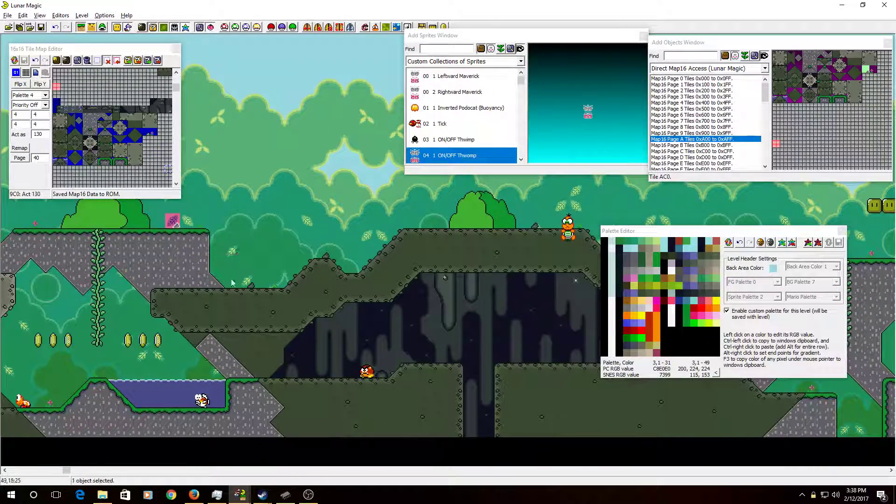
click(247, 281)
drag(247, 280, 322, 252)
key(Delete)
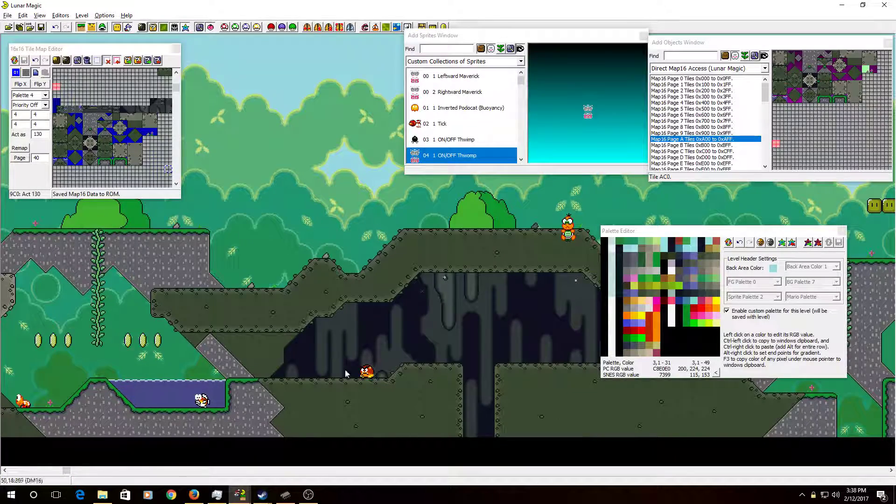
Set color 9 of palette 6 to yellow with red 255, green 255 and blue 0
drag(68, 474, 2, 475)
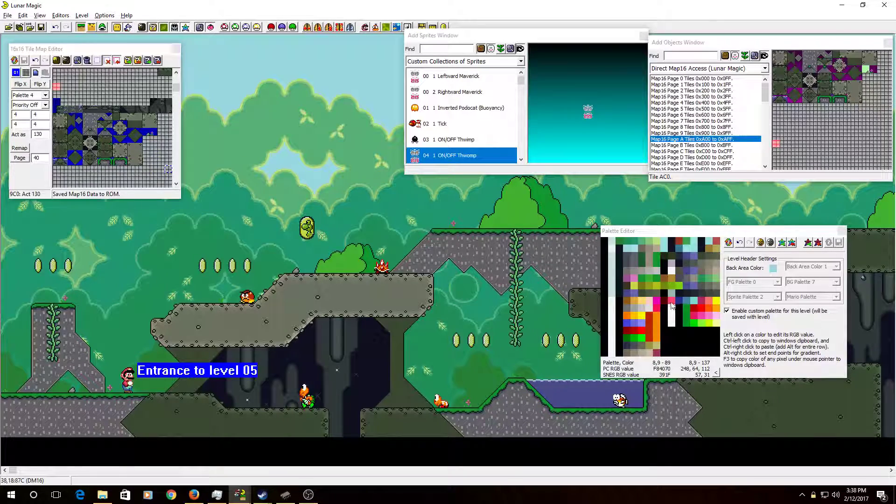
click(672, 285)
click(625, 275)
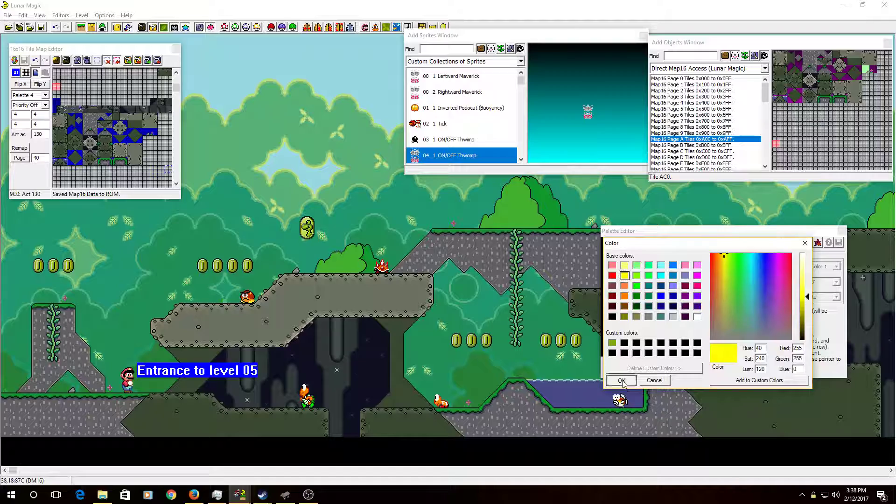
click(621, 381)
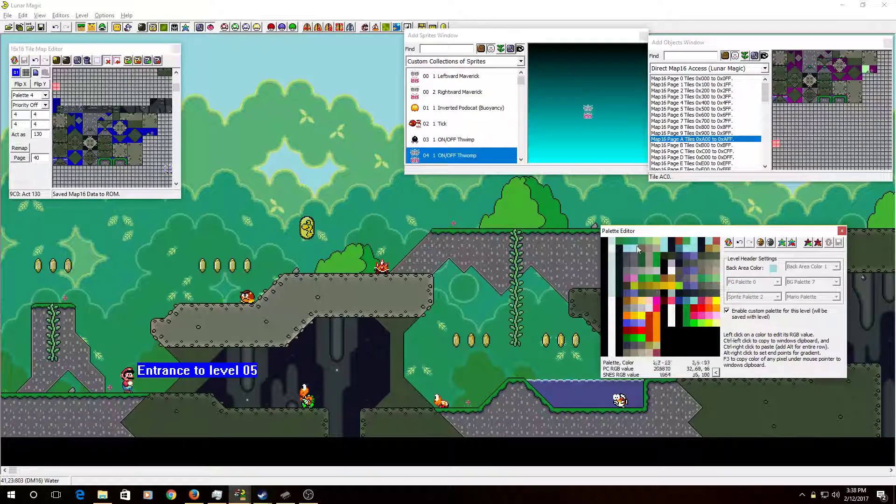
Open the level's extended animation frames and examine slots 01 to 07, ending on slot 06
click(421, 26)
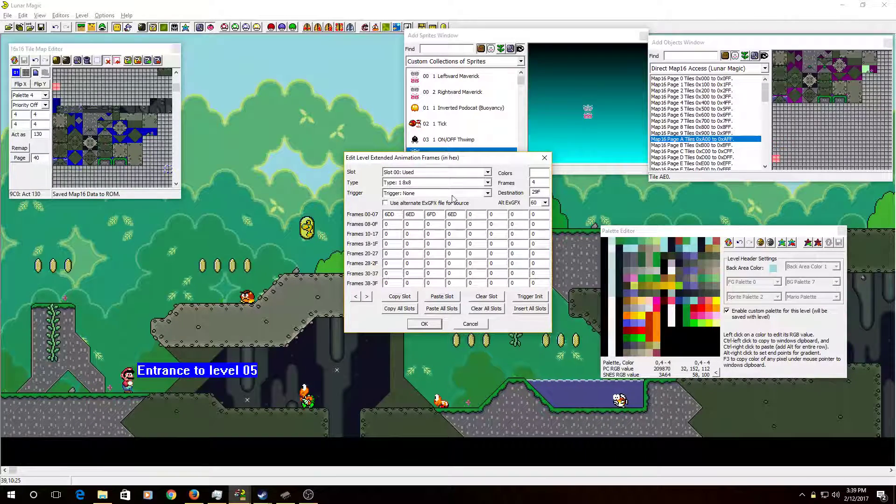
click(418, 173)
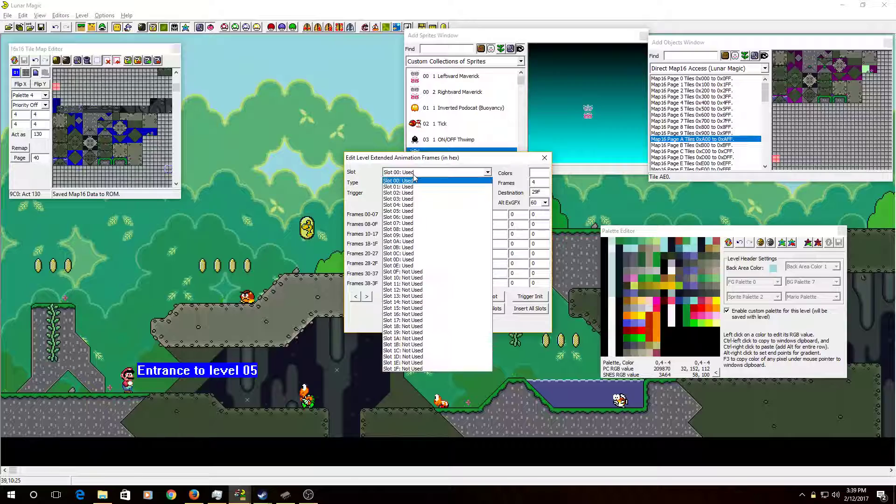
click(416, 186)
key(Down)
key(Down)
key(Down)
key(Down)
key(Down)
key(Down)
key(Up)
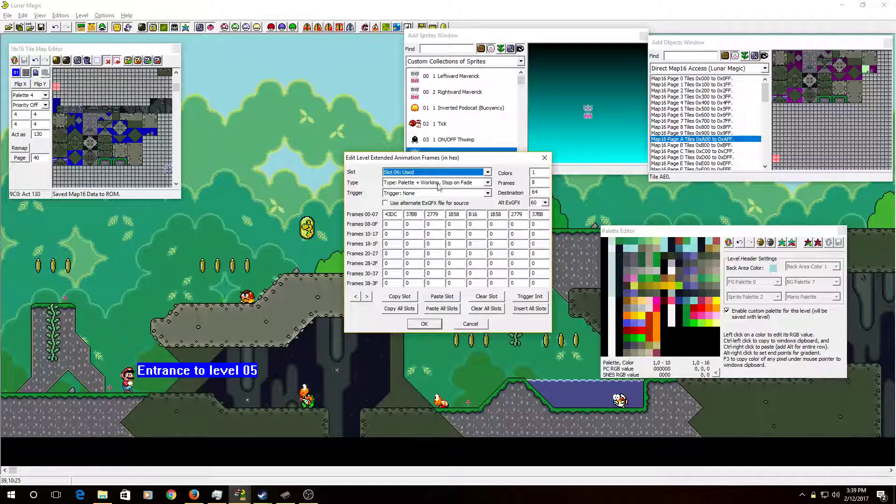
Examine the type, destination and frame values of the extended animation slots from 07 through 0E
click(455, 140)
click(383, 172)
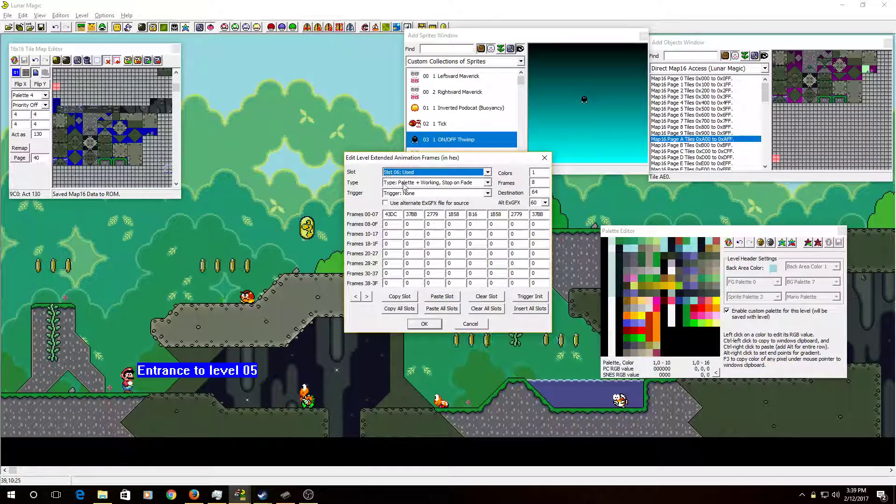
key(Down)
key(Down)
key(Down)
key(Down)
key(Down)
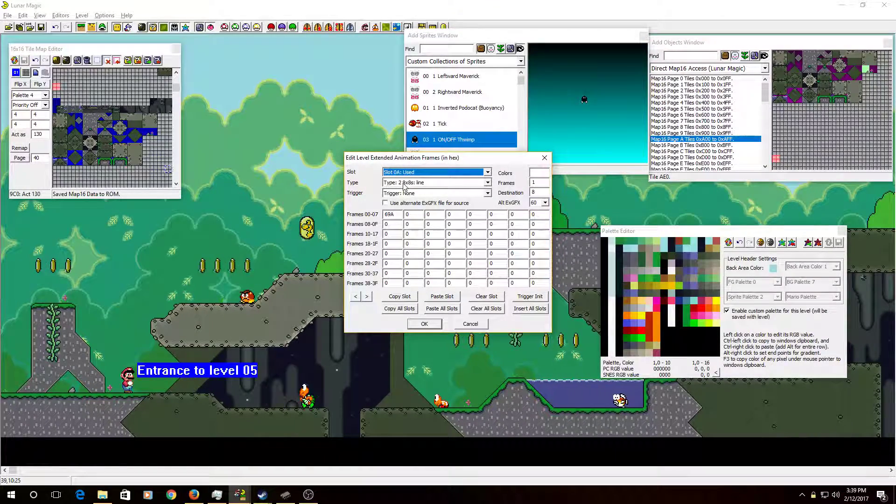
key(Down)
key(Down)
key(Down)
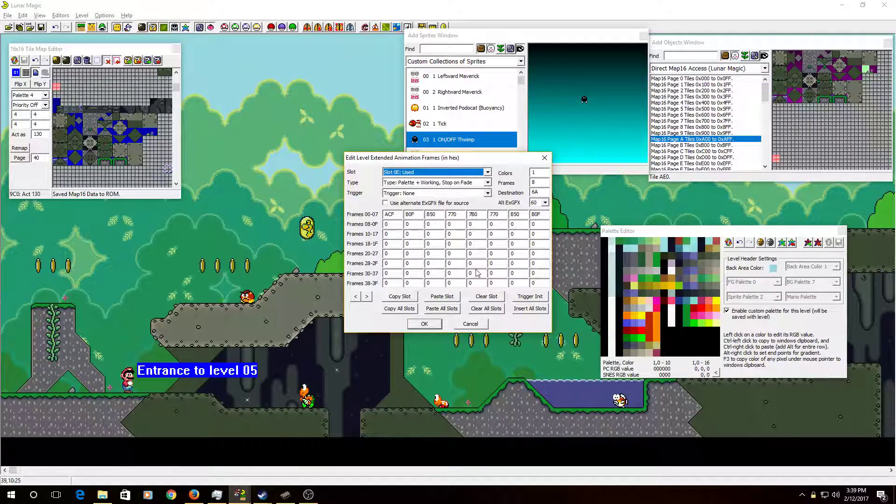
Set color 9 of palette 6 to a yellow-green with about red 192, green 248 and blue 1
click(671, 286)
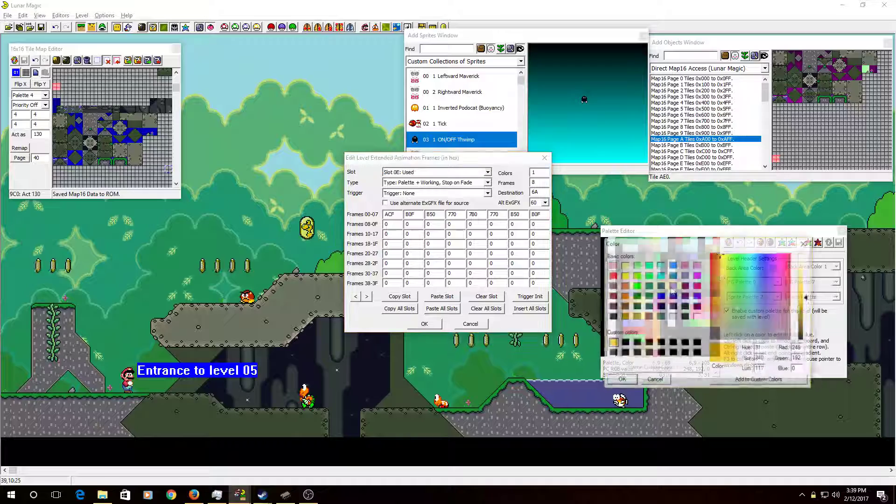
click(730, 256)
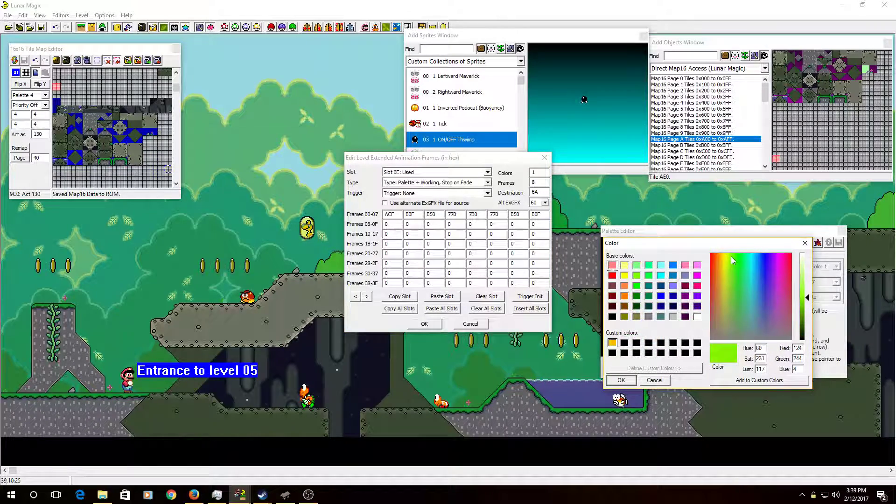
drag(731, 257, 727, 254)
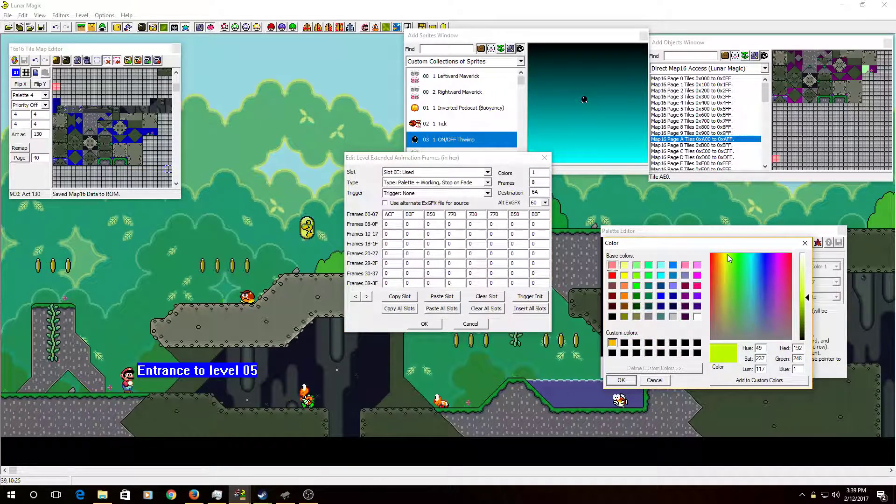
click(621, 380)
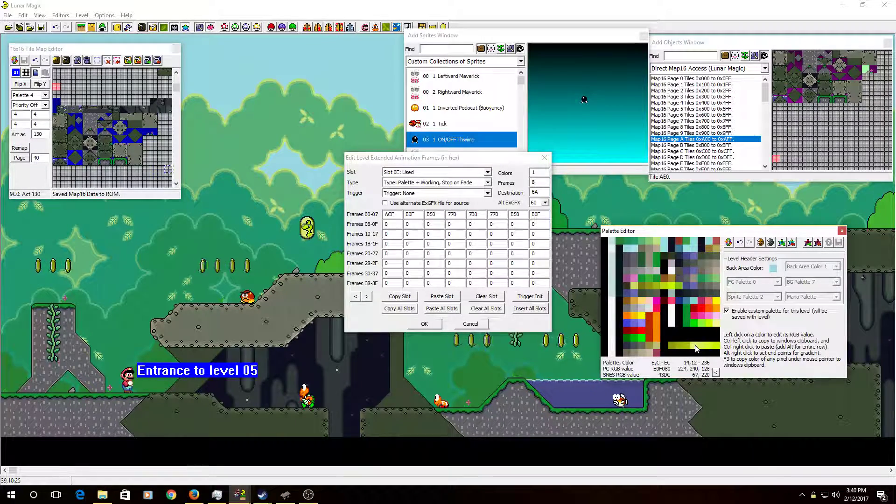
Set the first frame of extended animation slot 0E to 43DC
double_click(396, 217)
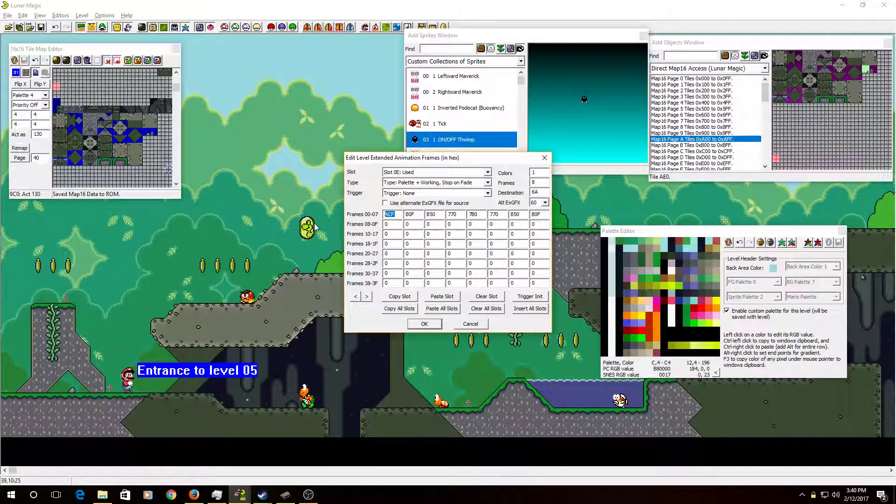
text(43DC)
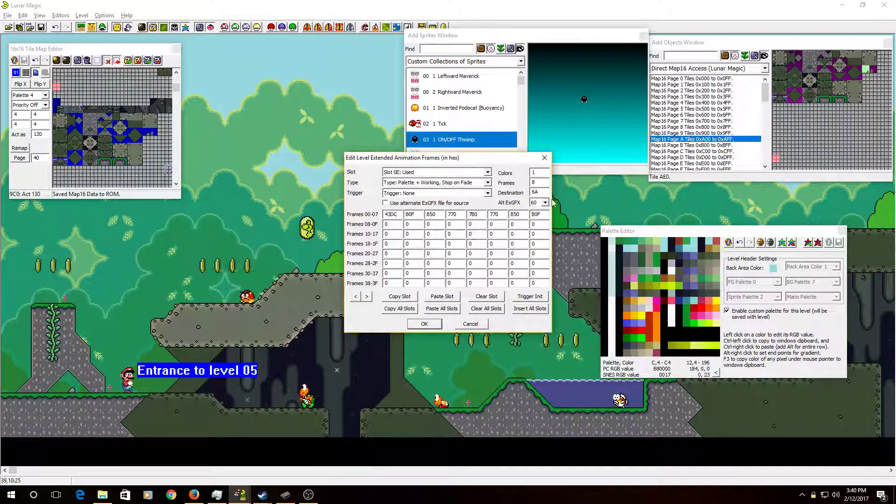
double_click(535, 214)
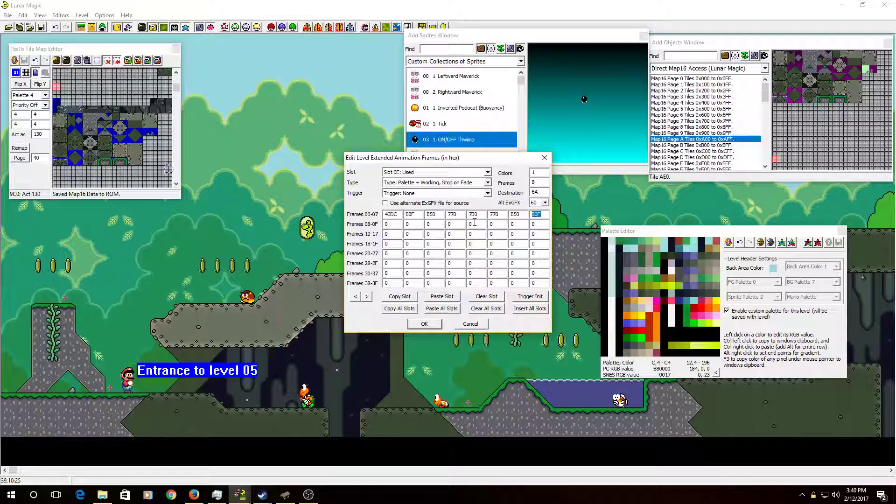
drag(389, 214, 429, 239)
text(2)
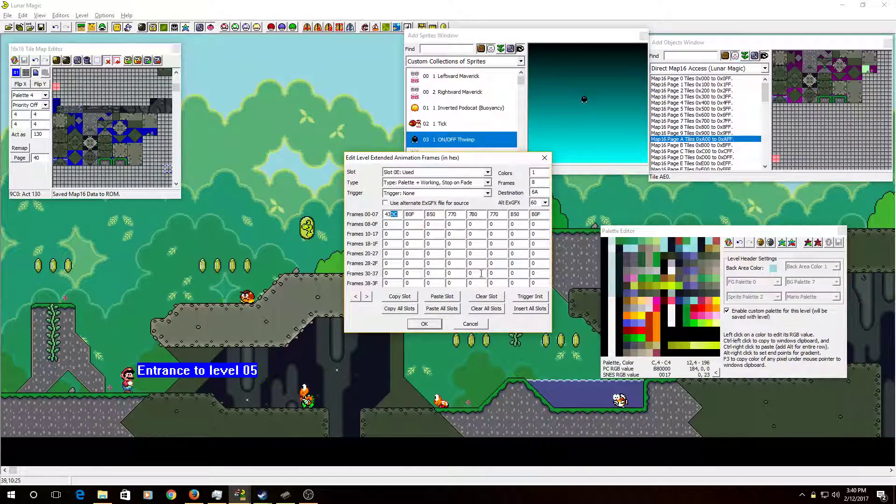
Examine the extended animation slots between 06 and 0E, comparing slot 06's palette frames with those of slot 0E
click(434, 172)
click(411, 235)
click(434, 172)
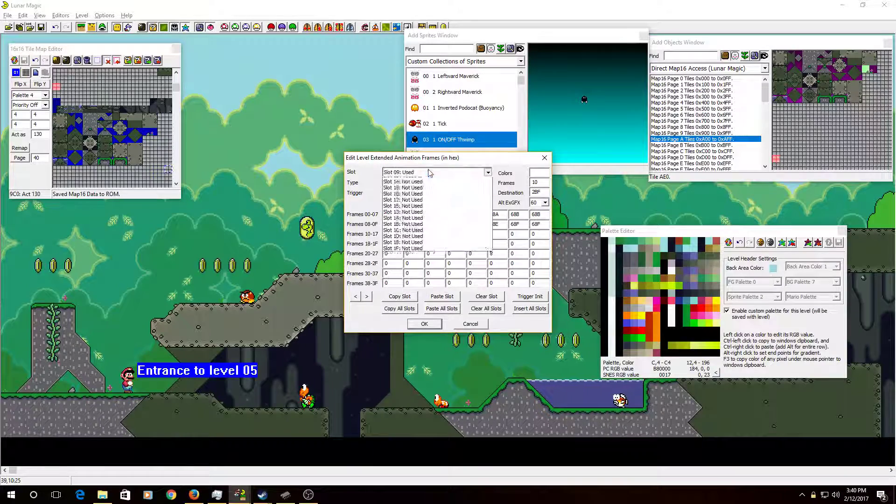
click(411, 241)
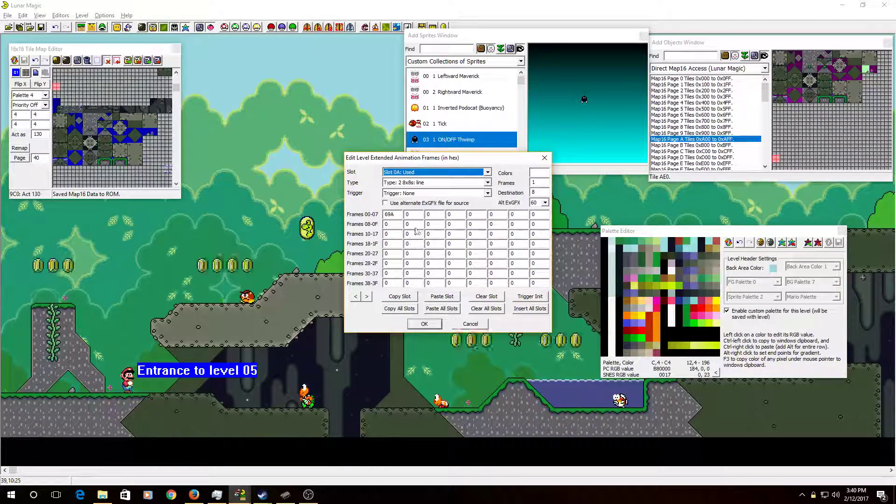
key(Up)
key(Up)
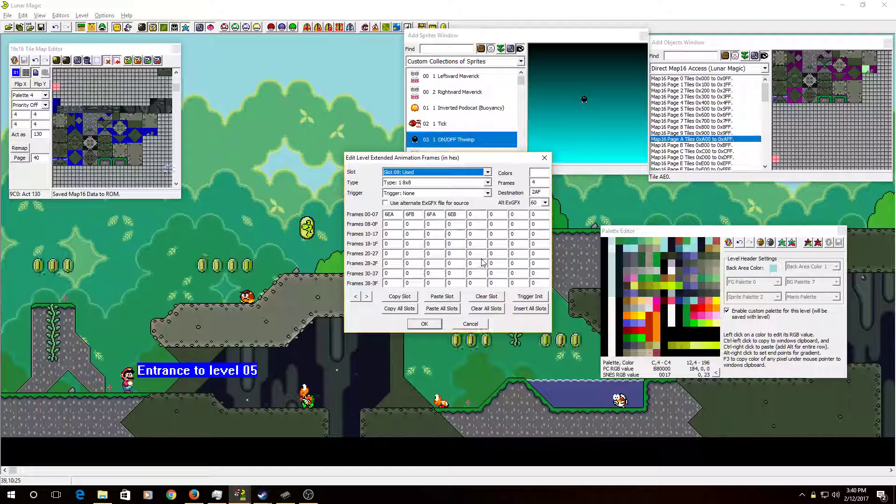
key(Up)
key(Up)
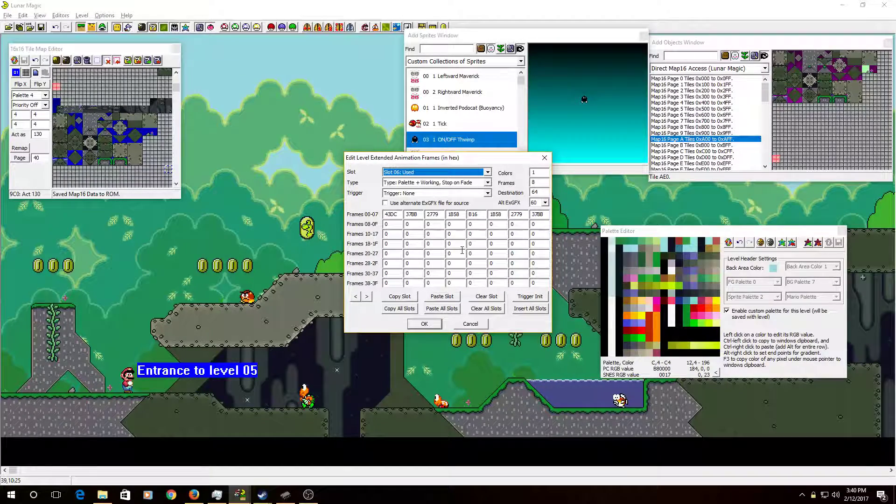
key(Down)
key(Down)
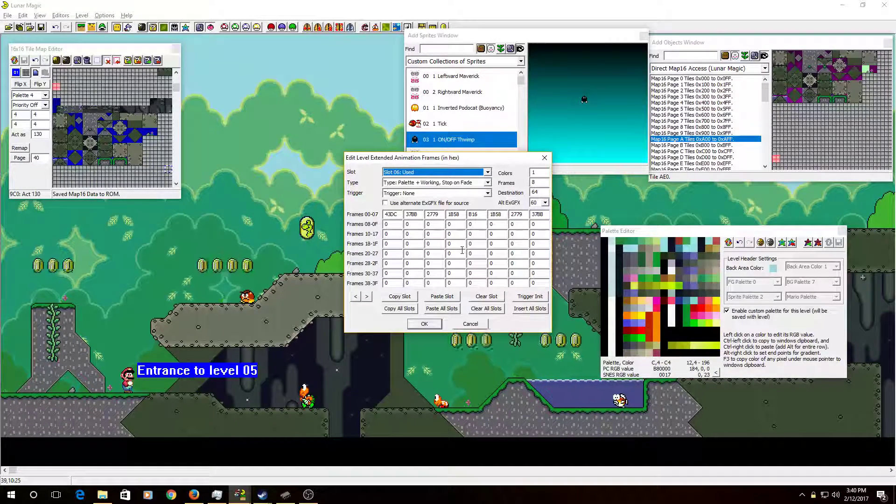
key(Down)
key(Down)
key(Down)
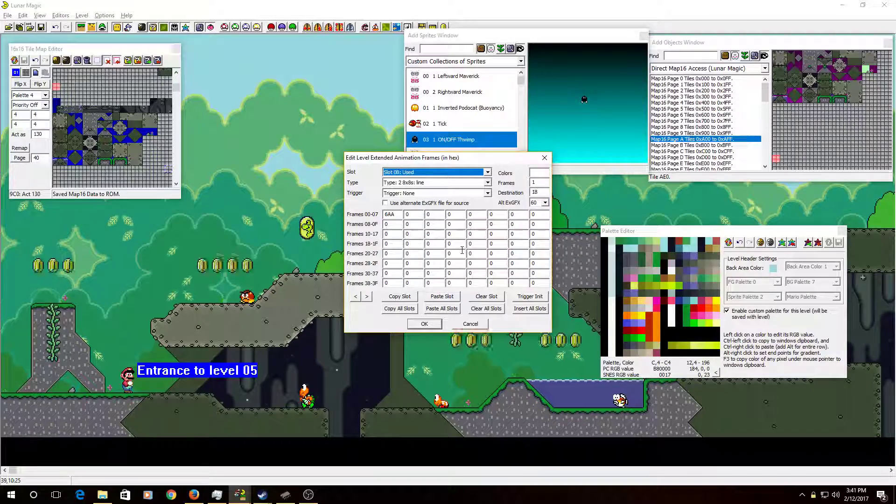
key(Down)
key(Down)
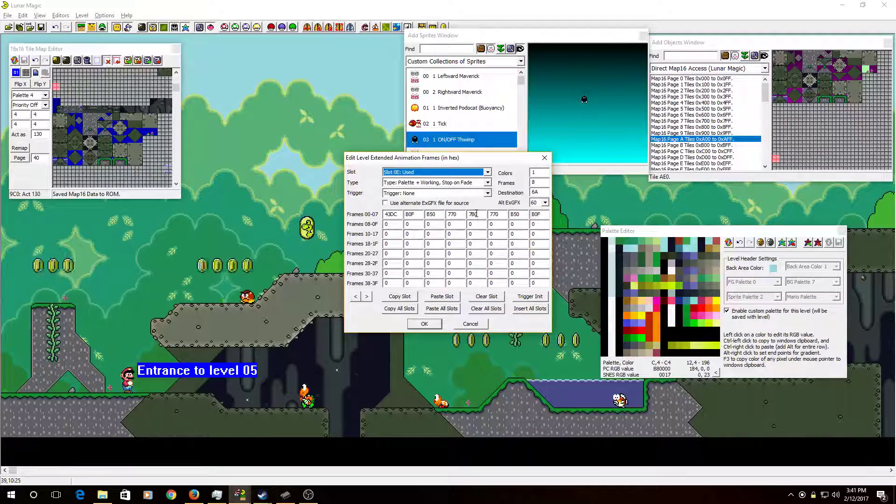
In slot 0E, set the second and eighth frames to 33DB and the third and seventh frames to 23BF
click(696, 349)
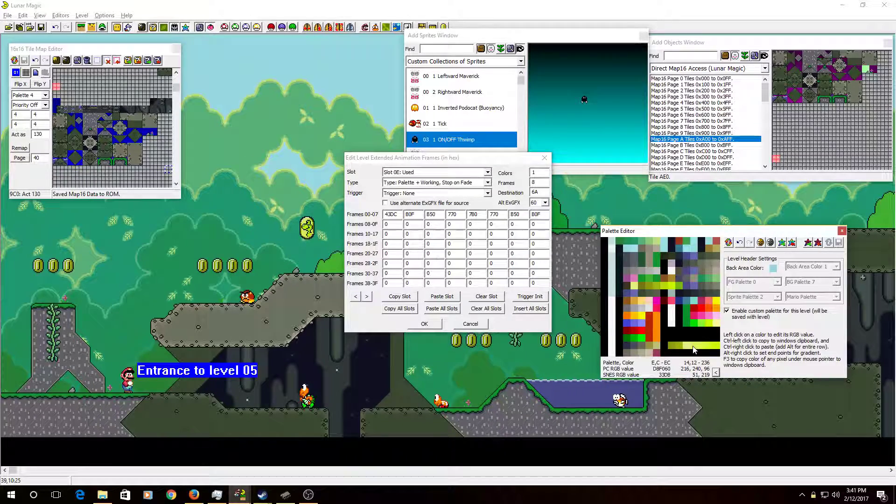
drag(417, 215, 368, 217)
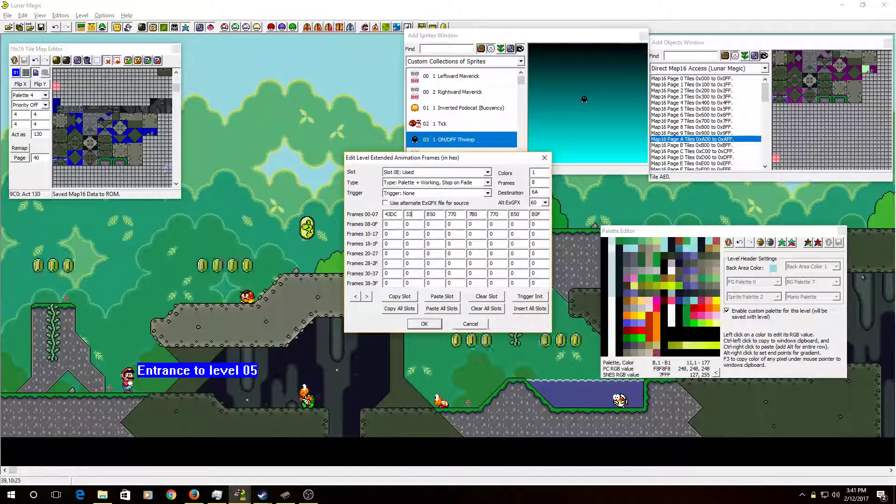
drag(543, 216, 492, 226)
text(33DB)
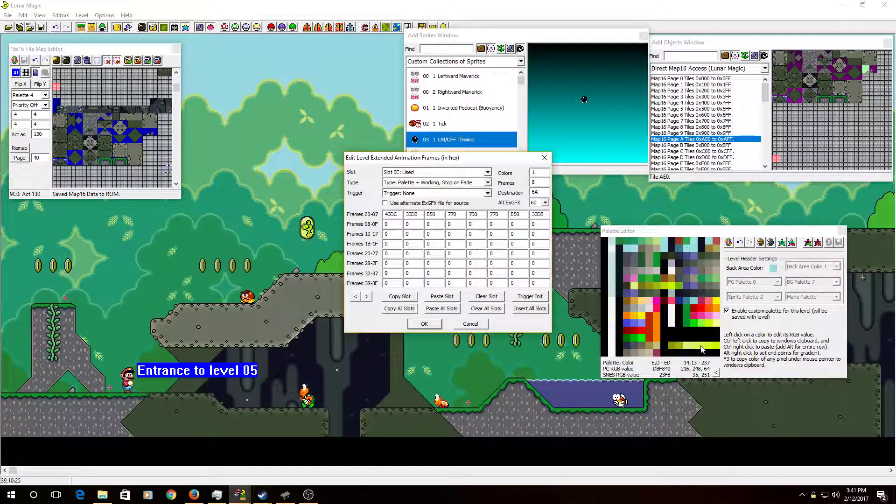
drag(437, 215, 379, 221)
text(23BF)
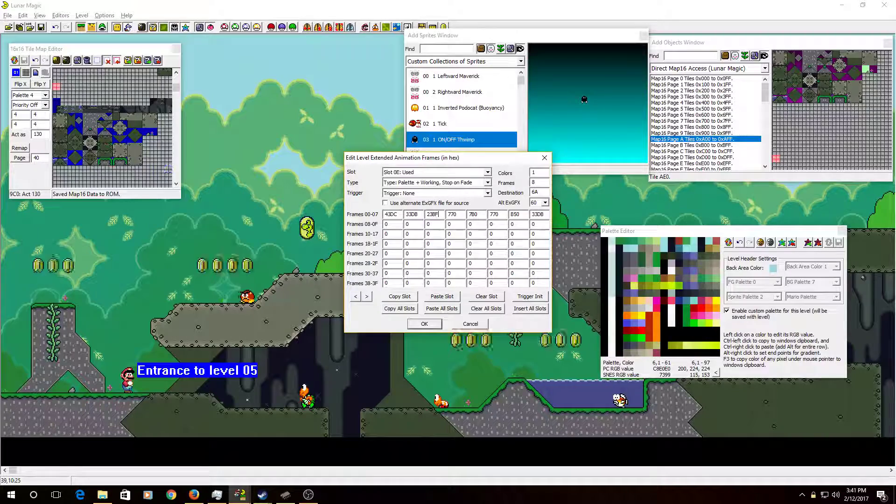
double_click(517, 214)
text(23BF)
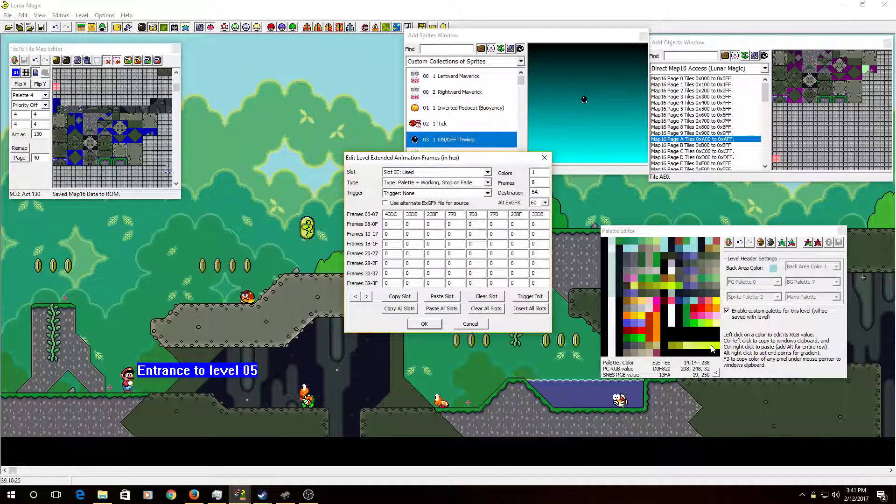
Set slot 0E's fourth and sixth frames to 13FA and the fifth to 3F9, and accept the animation settings
double_click(452, 215)
text(13FA)
double_click(495, 215)
text(1A2)
key(BackSpace)
key(BackSpace)
text(3FA)
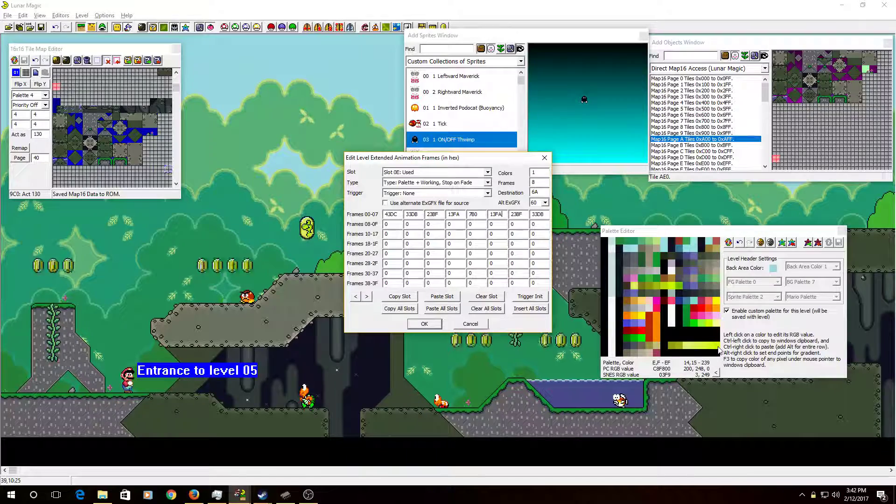
double_click(474, 214)
text(3F9)
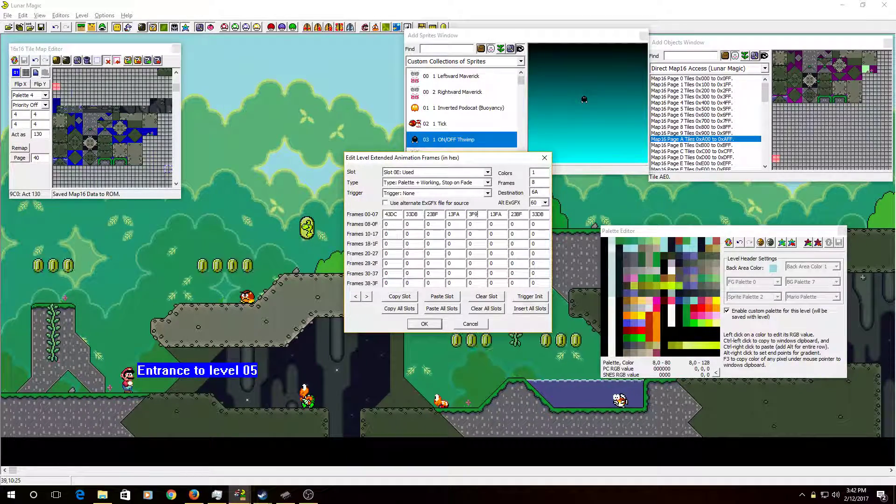
click(439, 324)
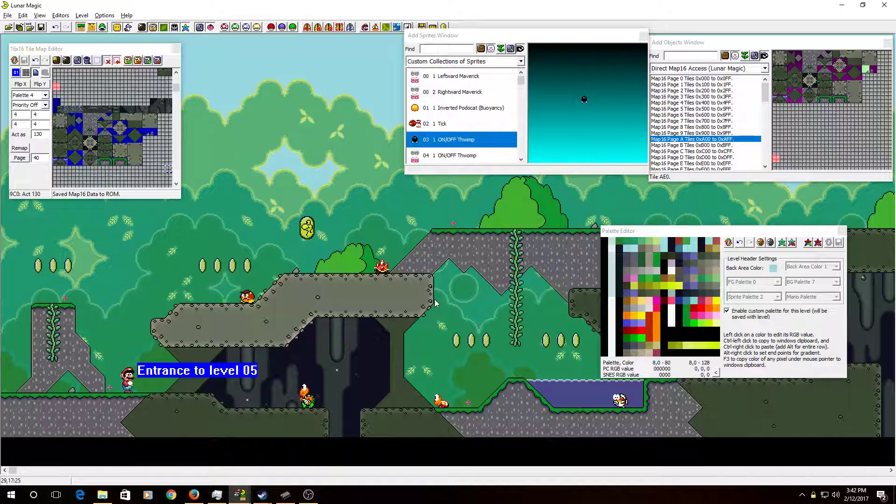
Save the level to the ROM as level 5
click(646, 288)
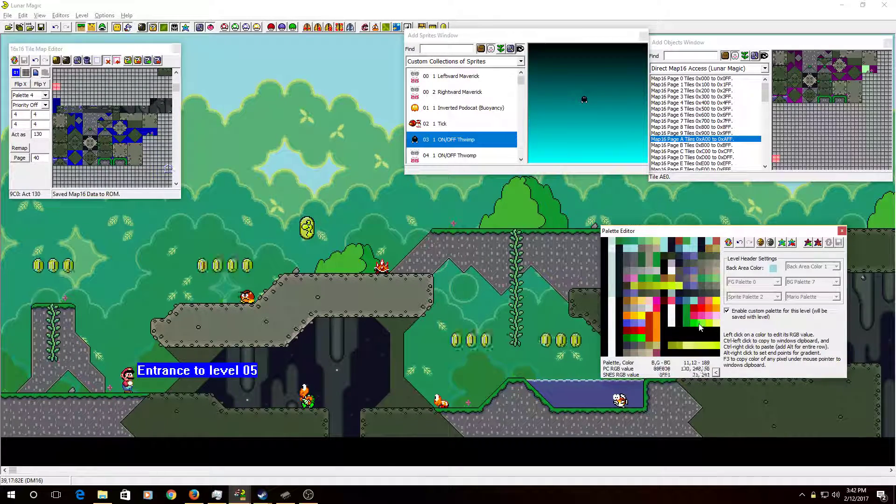
key(ctrl+s)
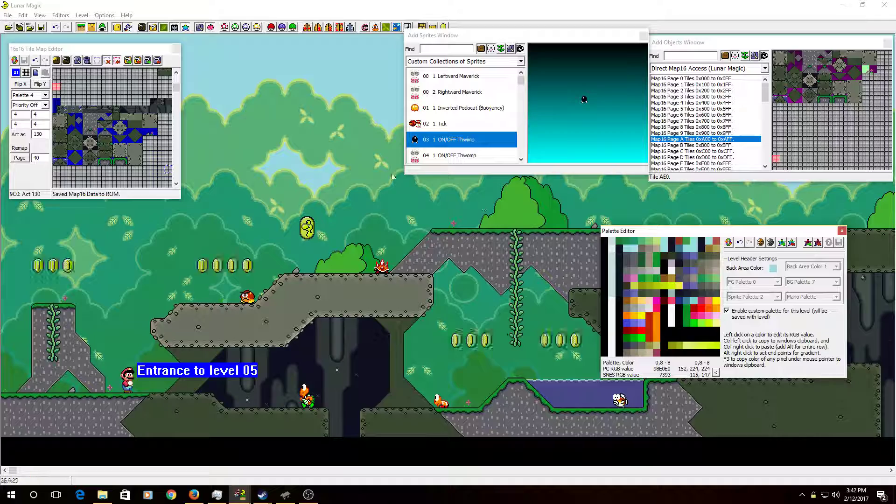
click(528, 294)
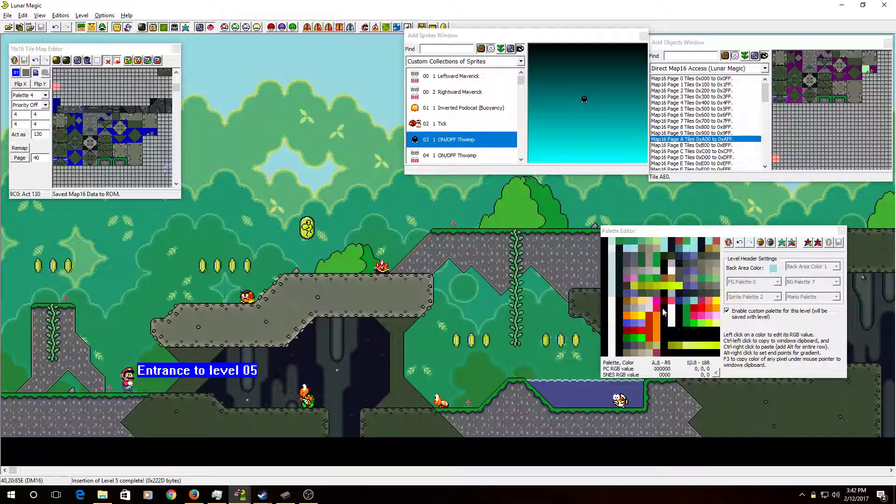
Undo the last palette color change and save level 5 to the ROM again
click(633, 254)
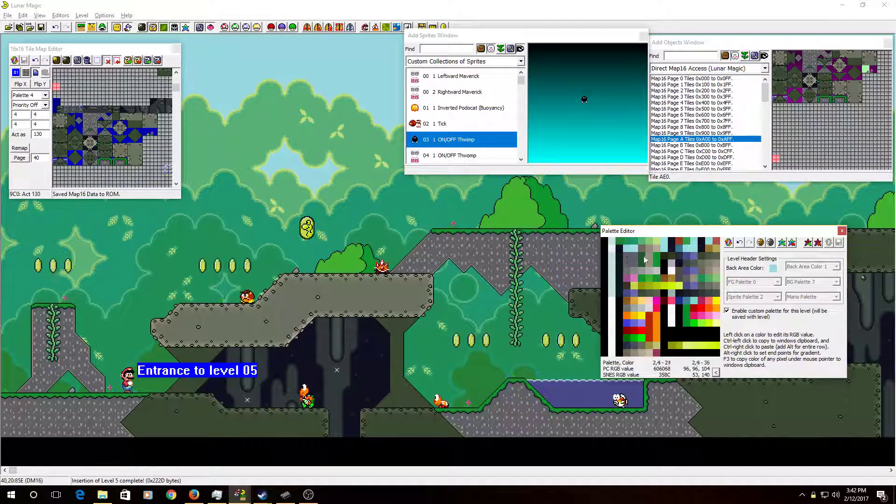
key(ctrl+z)
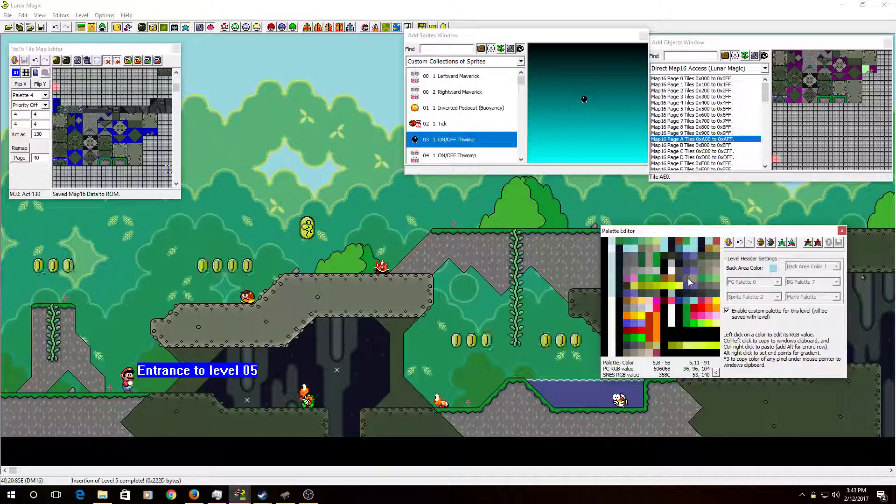
click(260, 207)
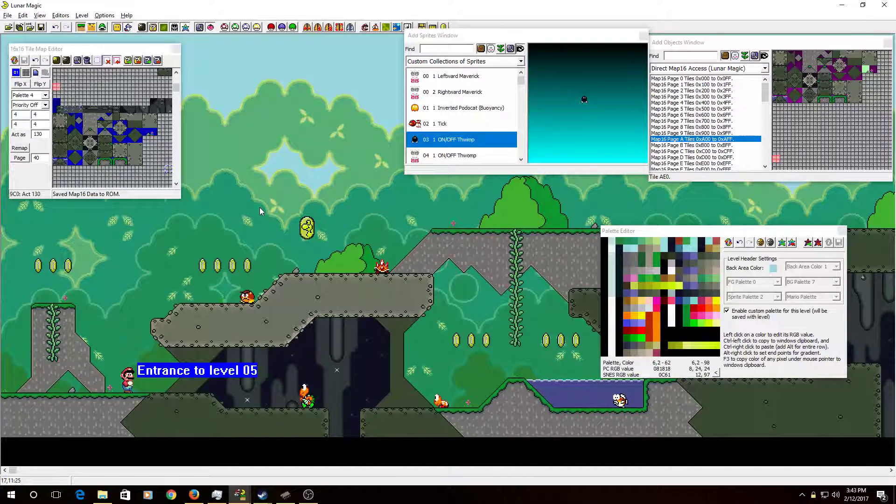
key(ctrl+s)
click(526, 294)
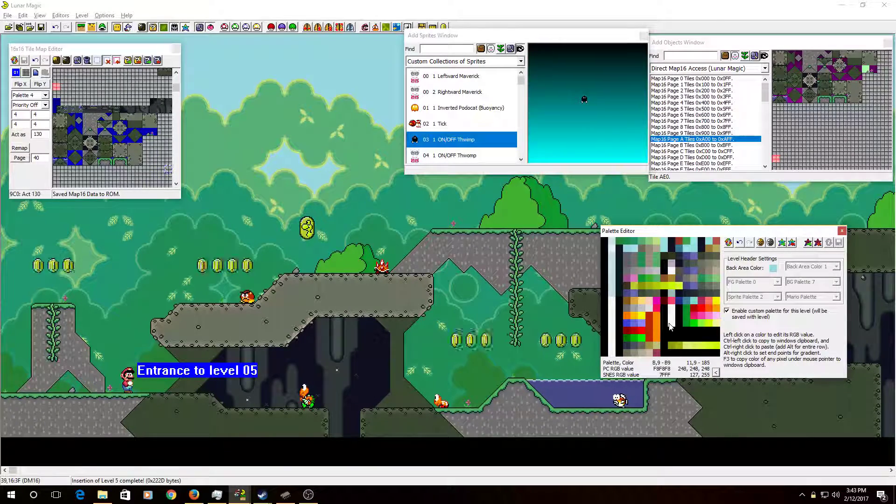
Inspect the luminosity of the mid-green palette color with RGB 88, 176, 104
click(654, 254)
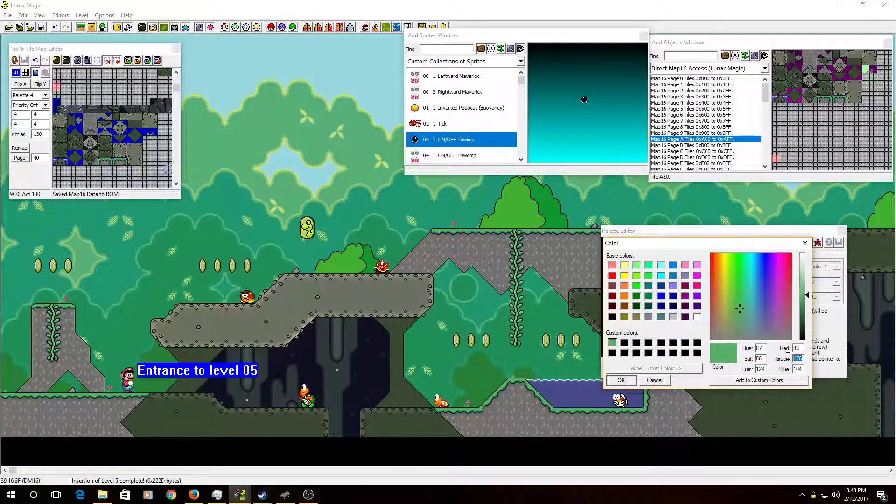
double_click(760, 369)
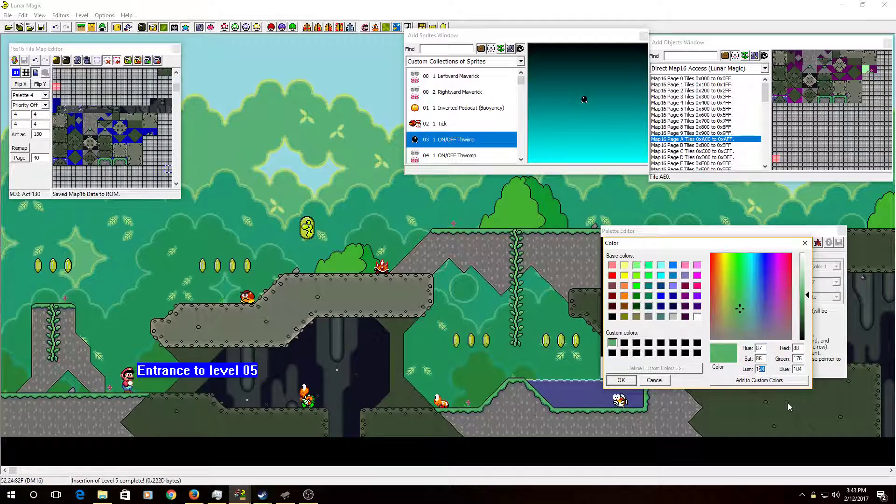
key(Return)
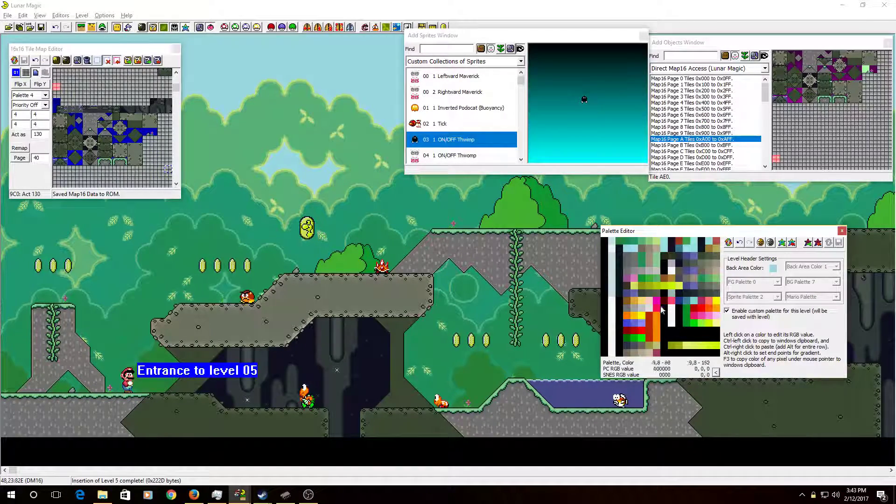
click(298, 169)
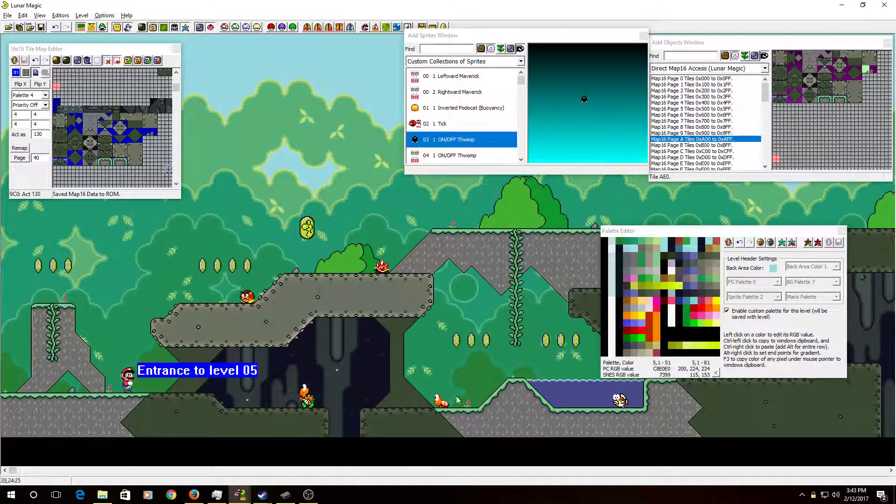
Set the luminosity of the light green palette color (136, 200, 144) to 135 and accept it
click(693, 286)
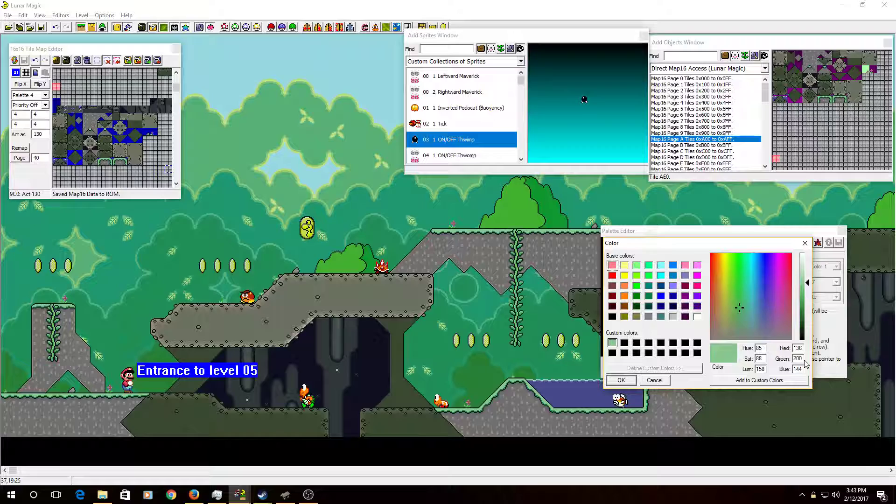
double_click(760, 369)
text(135)
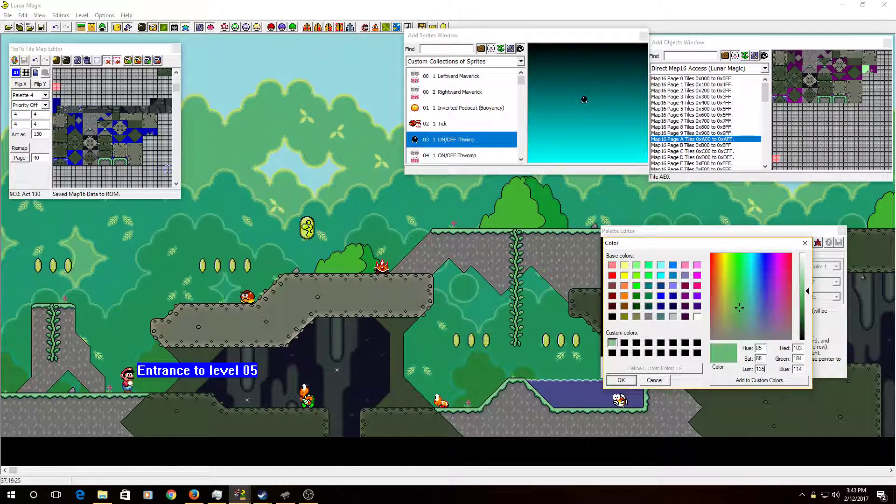
key(Return)
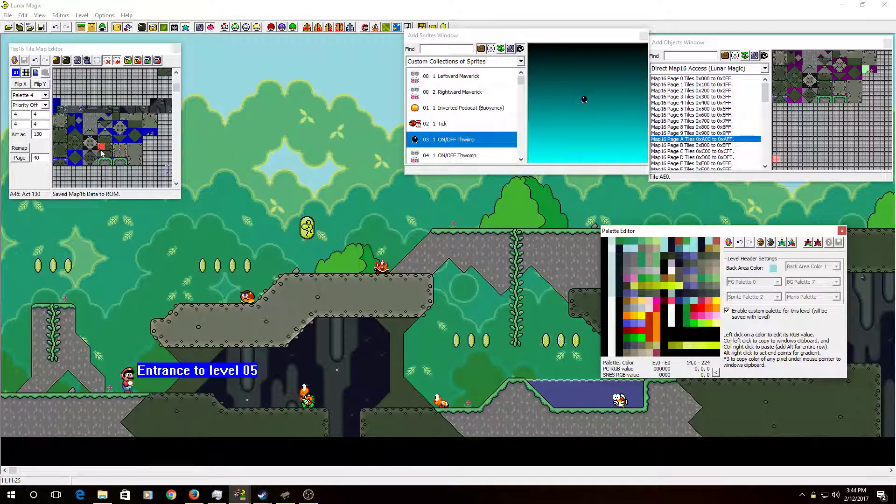
In the 16x16 tile map, pick individual 8x8 tiles within tile A35 and set 8x8 tile 2EB to Palette 3
click(169, 171)
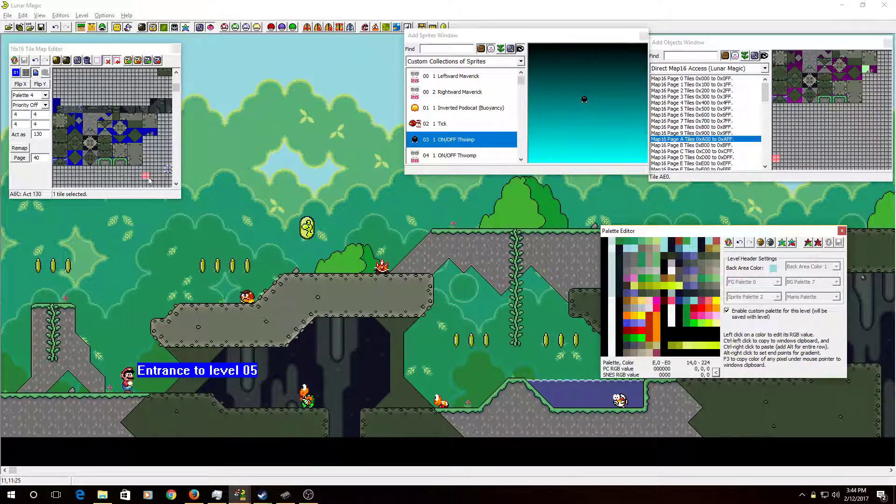
click(65, 119)
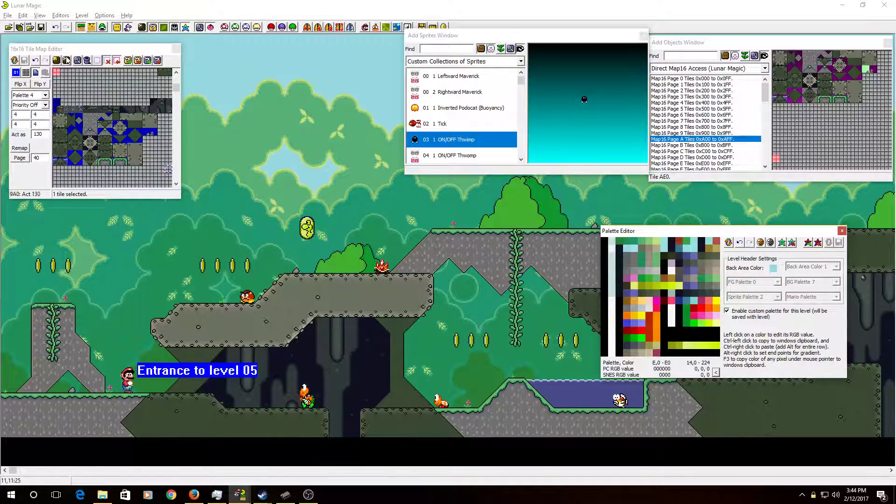
click(93, 140)
click(93, 140)
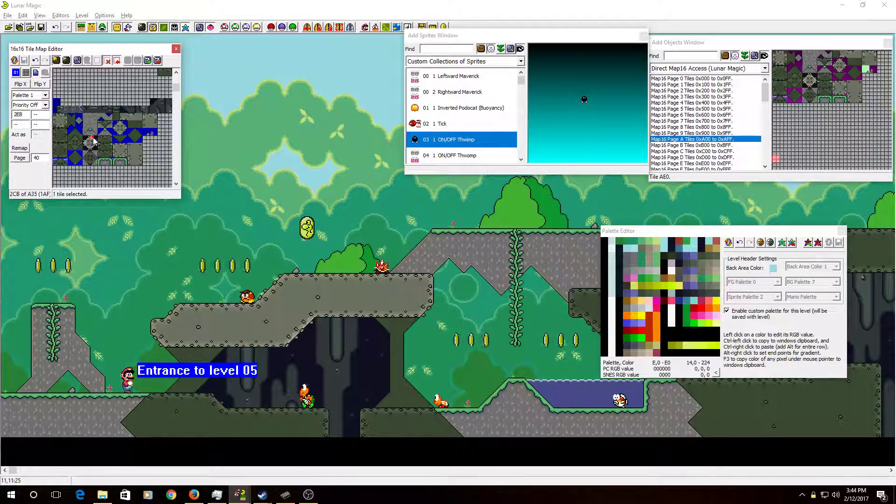
click(94, 142)
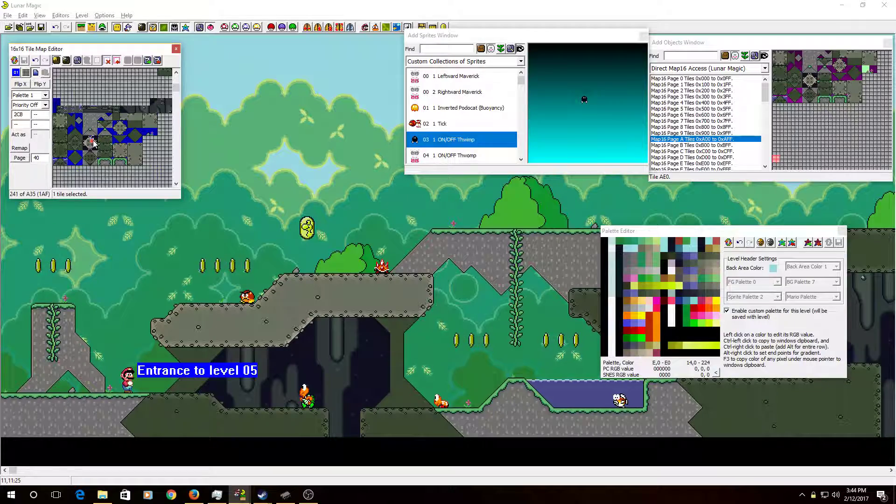
click(45, 96)
click(37, 128)
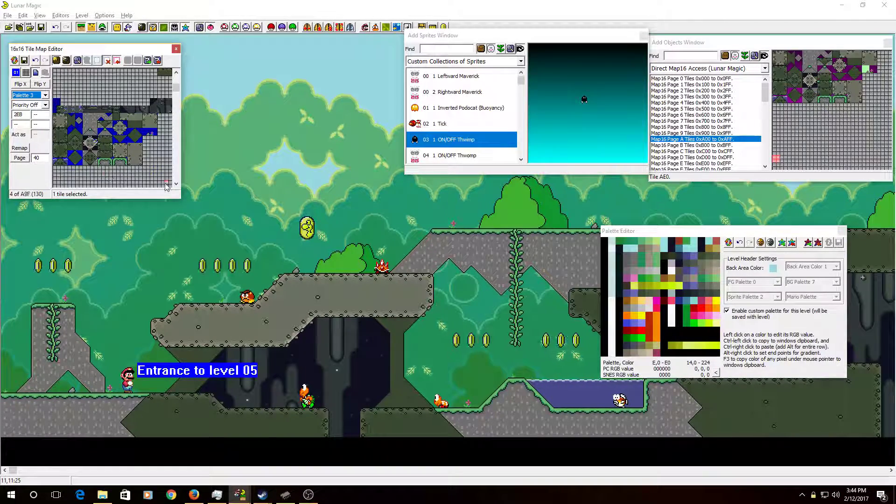
click(95, 142)
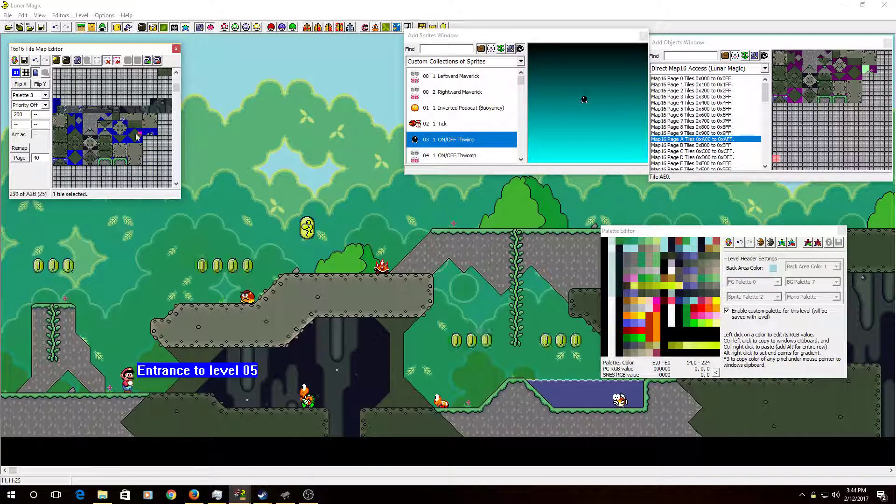
click(94, 140)
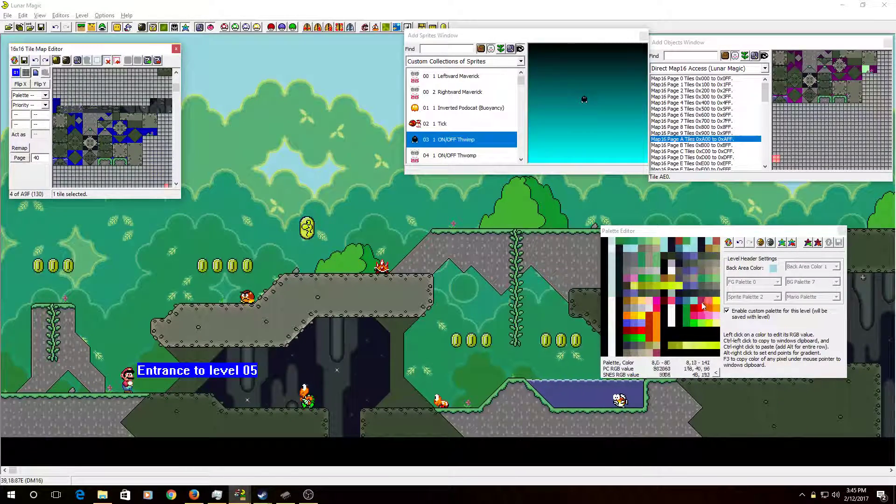
Set the yellow-green palette color to luminosity 142 (RGB 214, 248, 54) and accept it
click(649, 289)
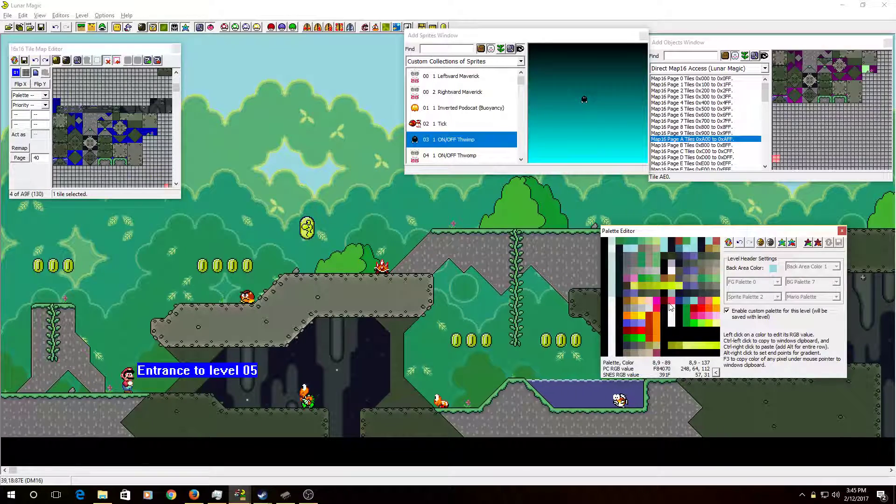
click(663, 291)
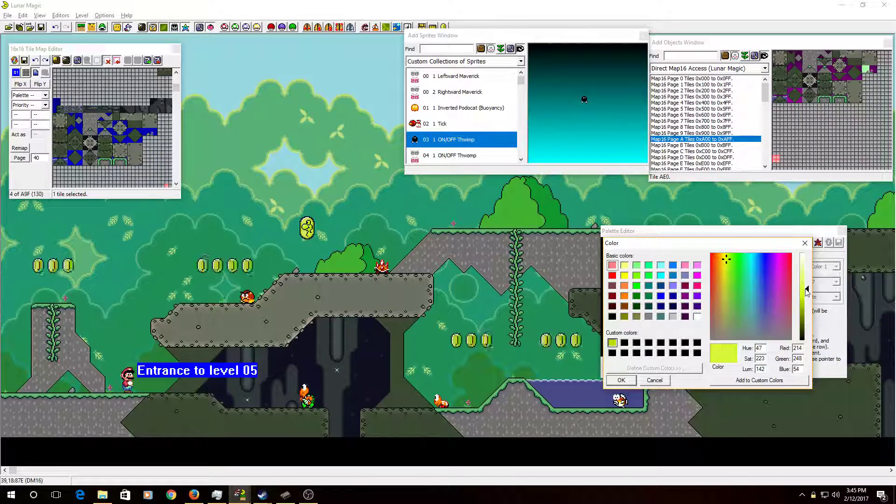
click(622, 381)
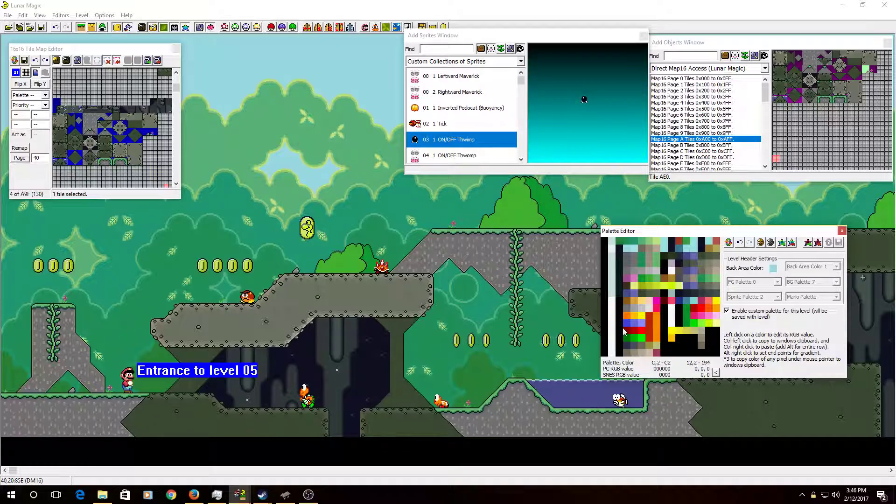
Paste copied color rows and a copied single color into the unused lower palette rows to work out muted sprite shades
ctrl+alt+right_click(673, 345)
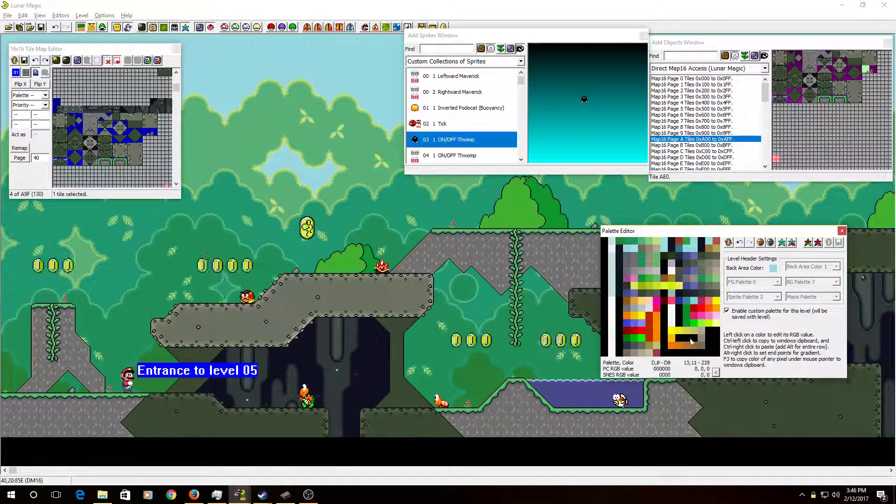
ctrl+alt+right_click(681, 331)
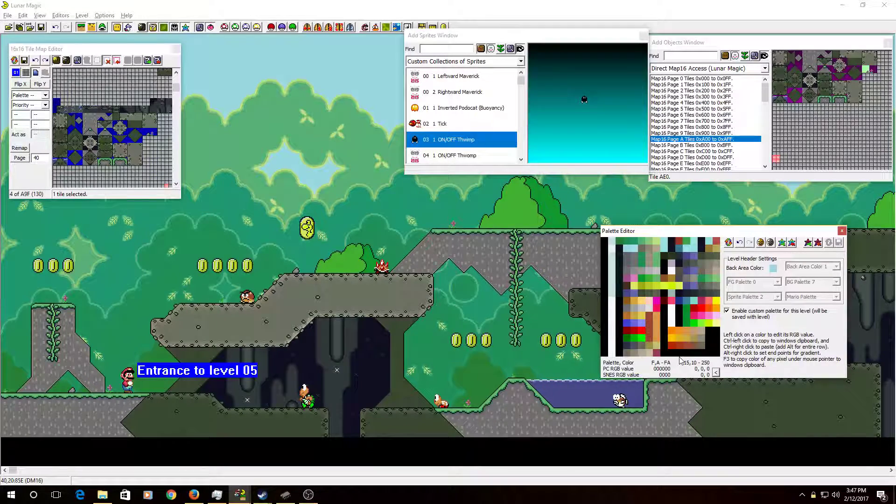
click(704, 338)
click(673, 375)
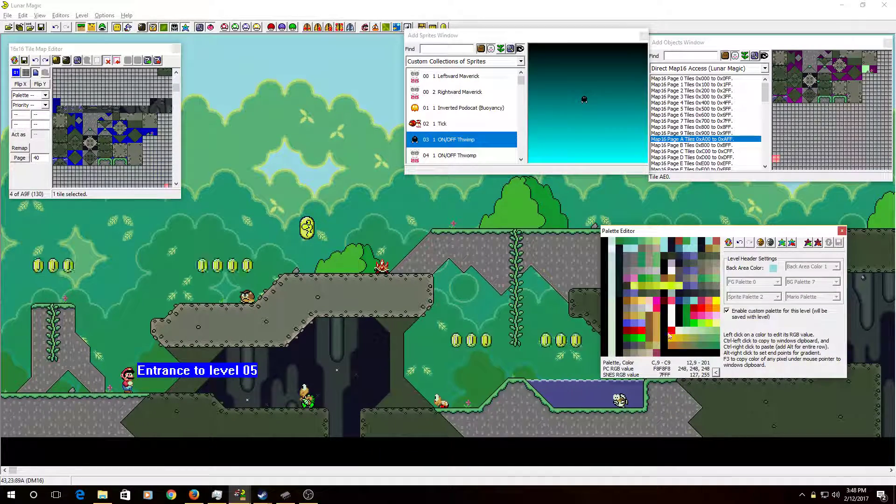
ctrl+right_click(668, 351)
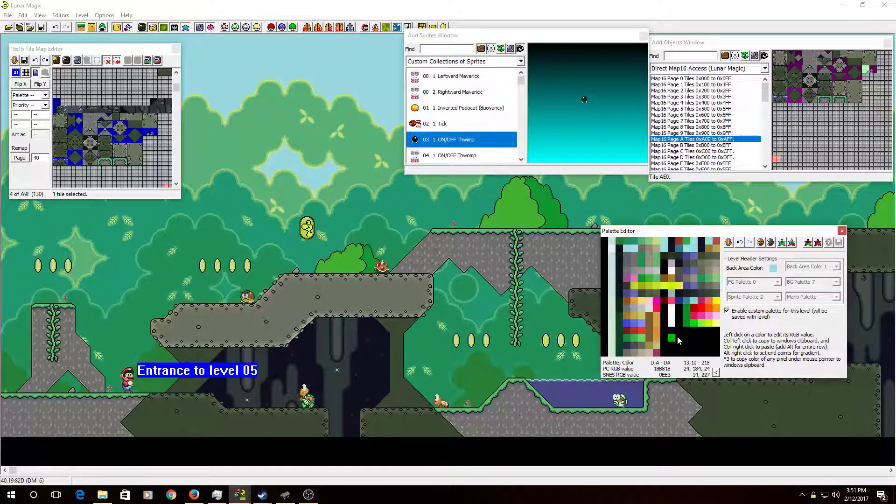
Save level 5 to the ROM and move the Palette Editor clear of the level view
click(354, 187)
key(ctrl+s)
click(518, 293)
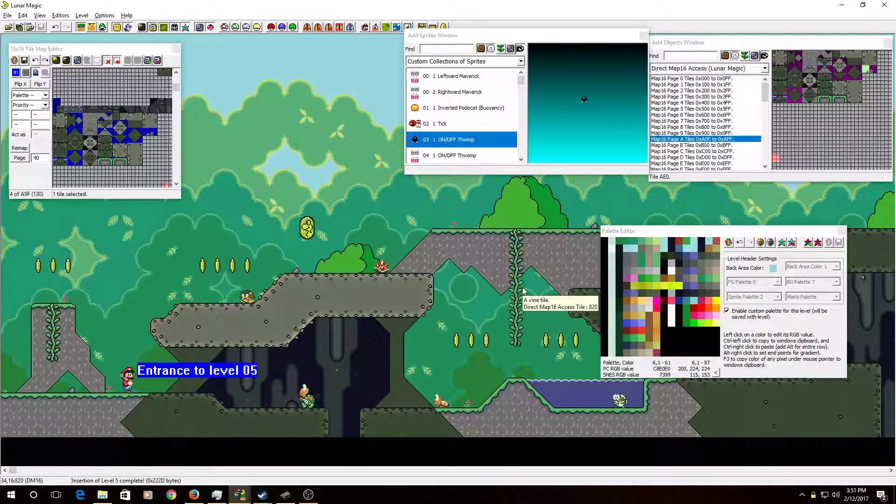
drag(669, 232, 667, 74)
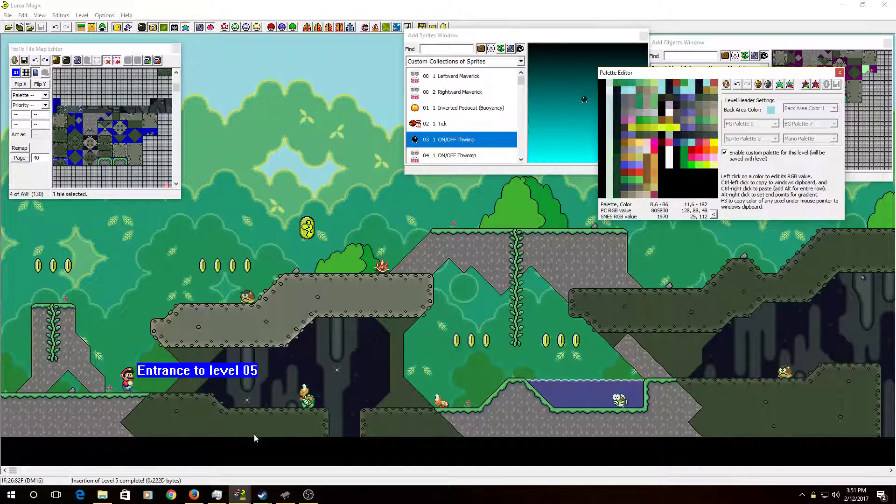
click(6, 471)
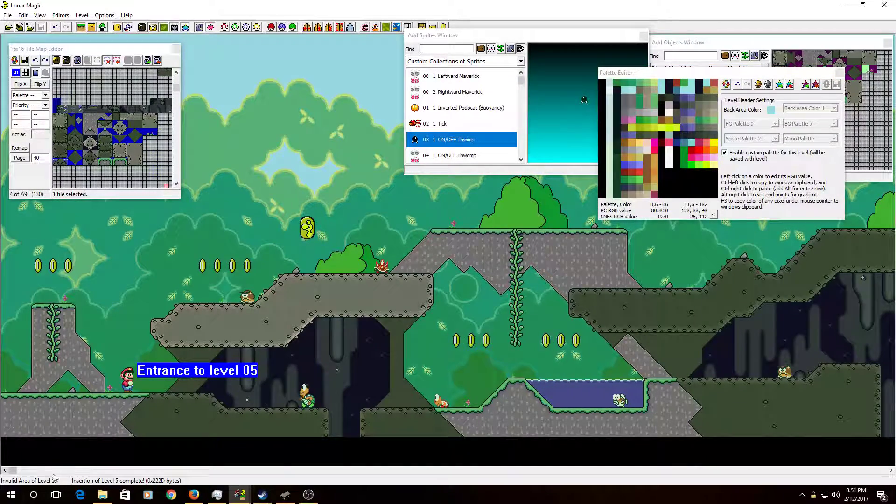
Switch to File Explorer, open the !H201 folder inside SMW and rename H201.smc to H201a.smc
click(102, 495)
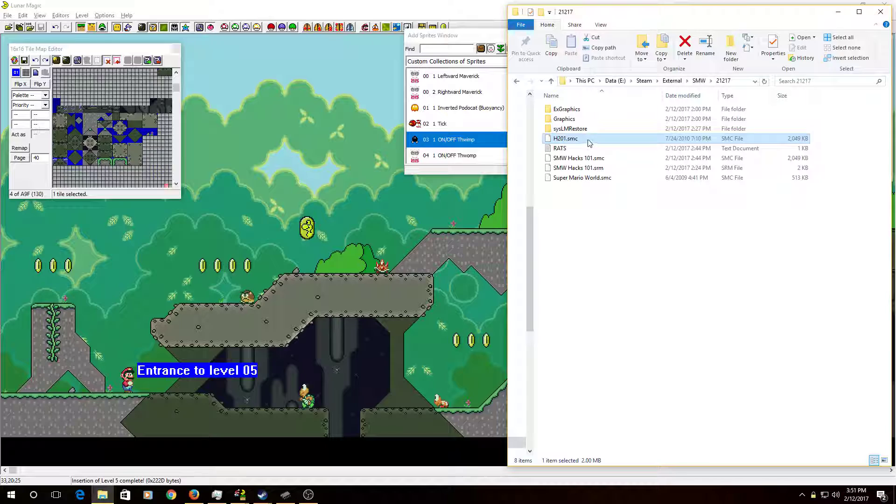
click(699, 80)
double_click(565, 118)
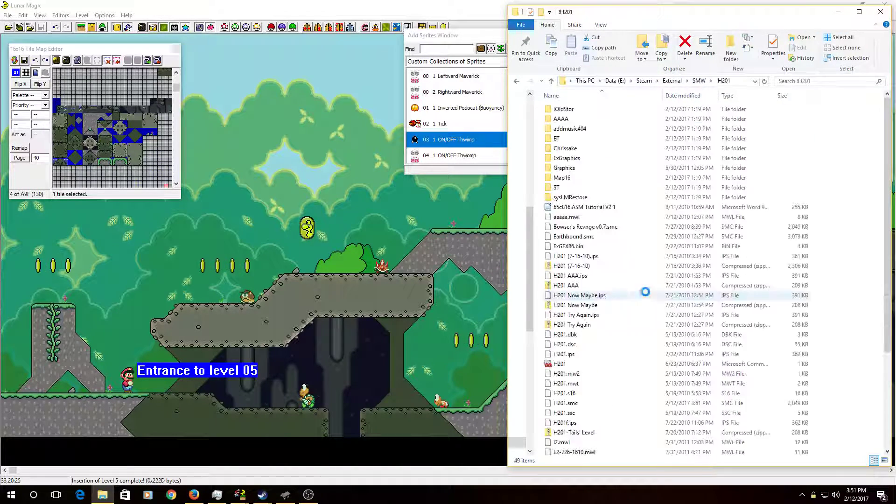
scroll(607, 368, down, 1)
click(558, 381)
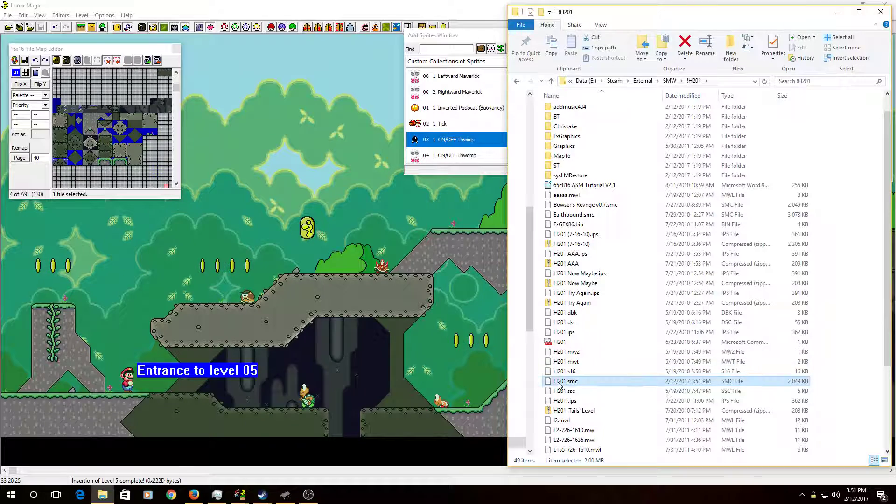
click(565, 382)
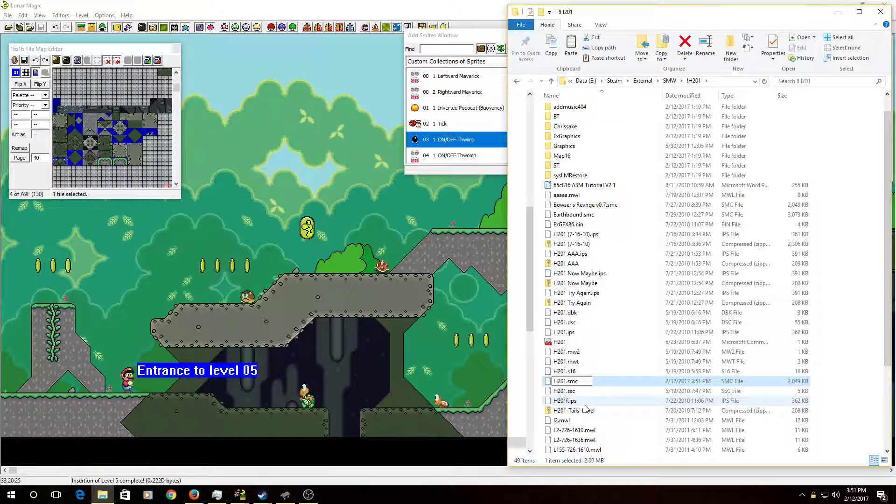
text(a)
key(Return)
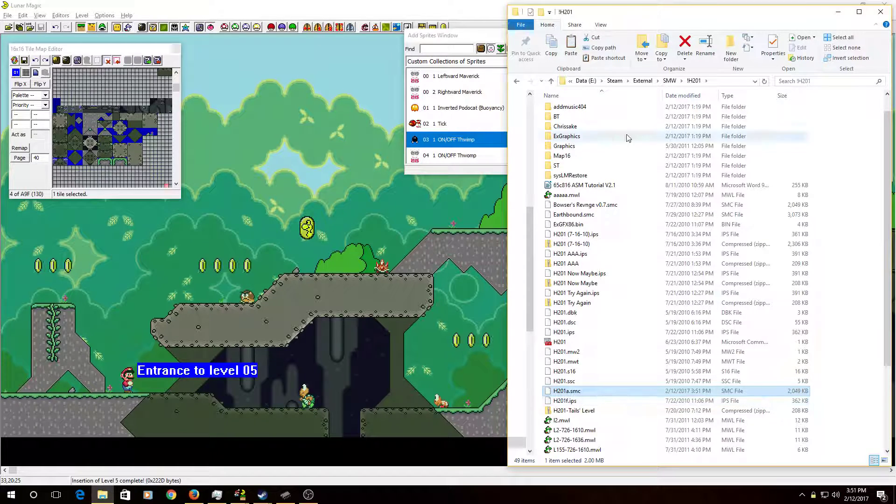
Copy H201a.smc into the 21217 folder inside SMW
click(669, 81)
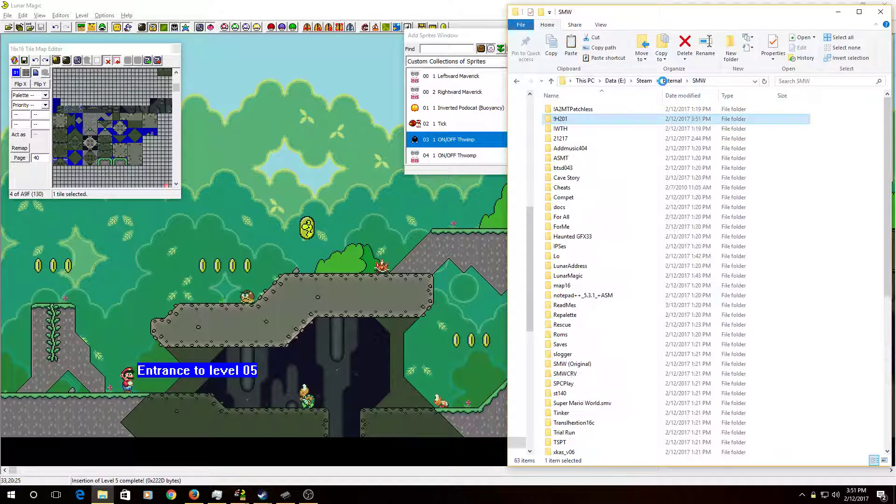
double_click(562, 139)
key(ctrl+v)
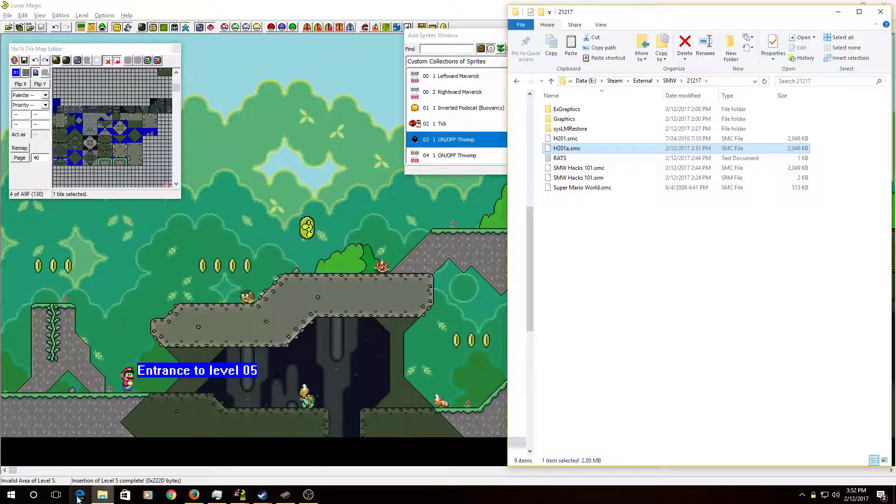
Go up to the SMW folder, open its LunarMagic subfolder and launch a second instance of the Lunar Magic application
click(670, 80)
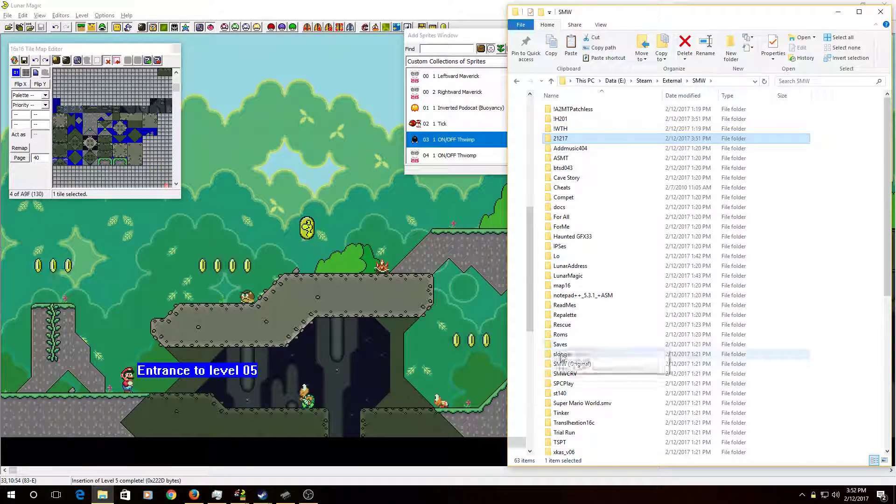
double_click(565, 276)
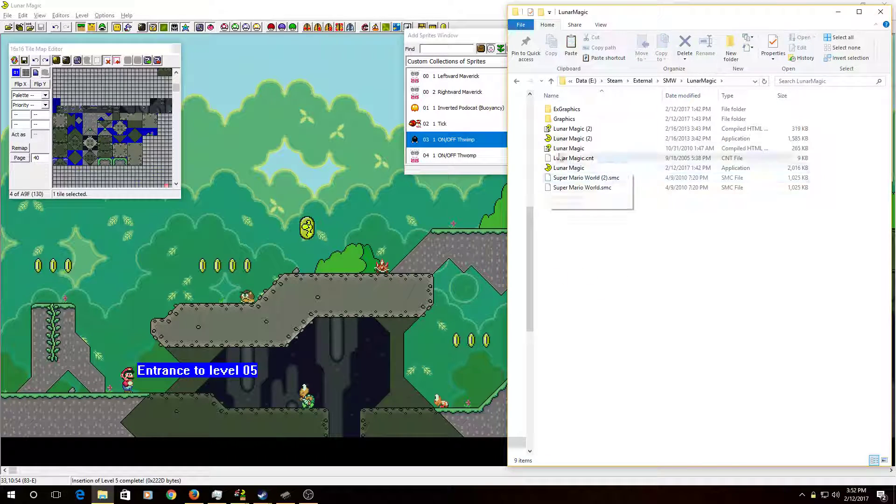
click(571, 169)
double_click(572, 169)
click(87, 80)
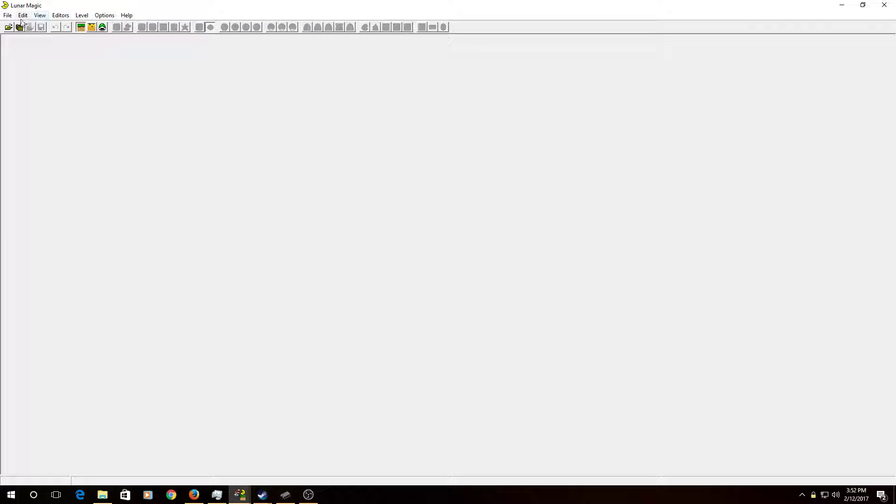
Open the ROM H201a.smc from the 21217 folder inside SMW and load level 5
click(8, 15)
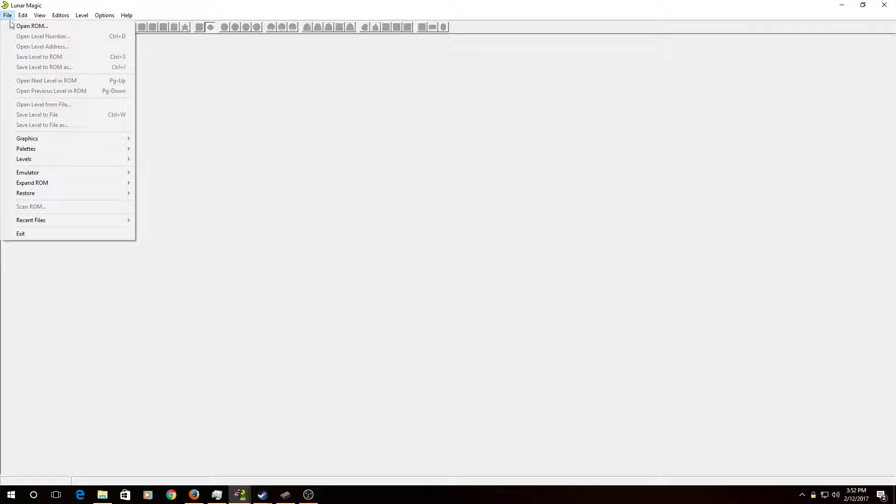
click(48, 27)
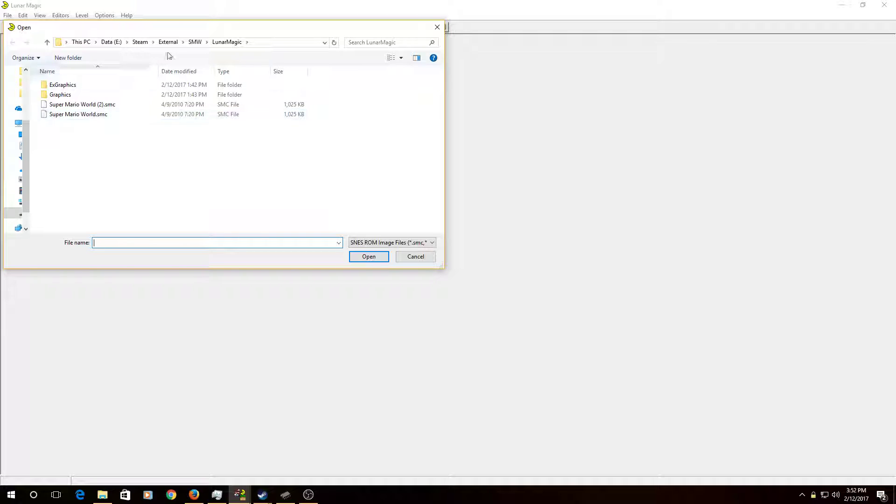
click(195, 42)
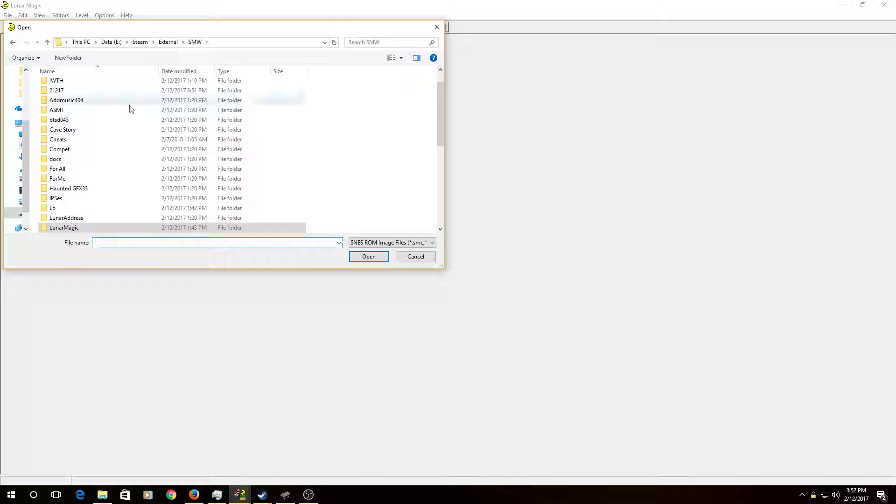
double_click(56, 91)
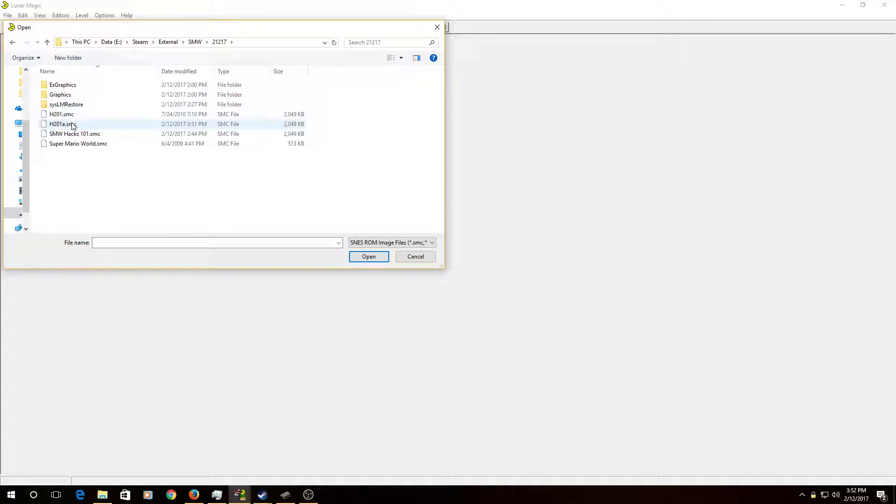
double_click(65, 118)
key(ctrl+Page_Up)
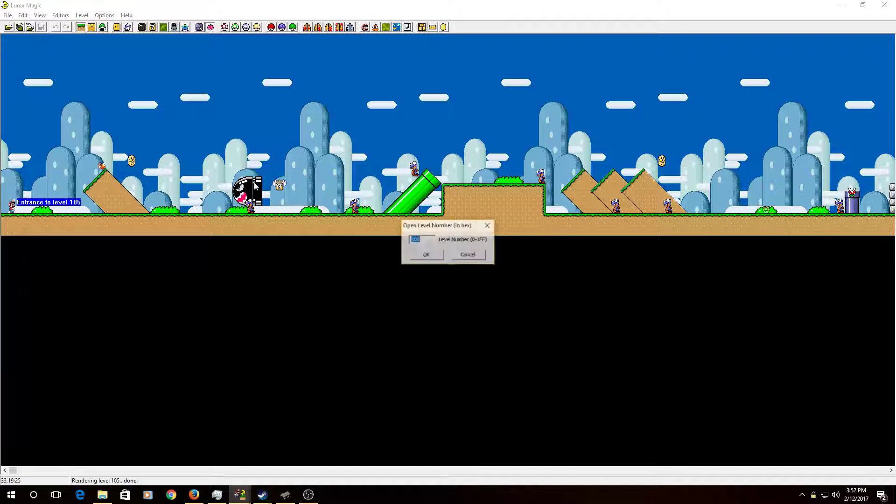
text(5)
key(Return)
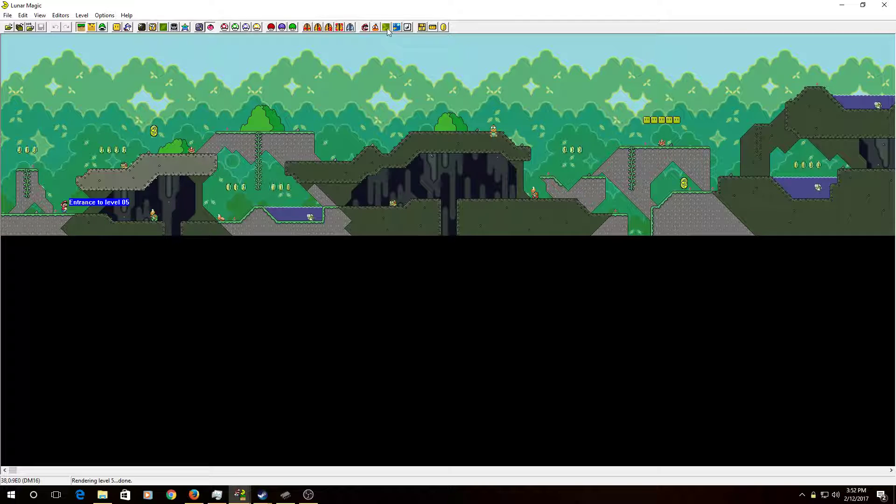
Set the level's back area color to dark blue-violet (RGB 60, 56, 129) and recolor the background trees with a blue-to-green gradient
click(282, 28)
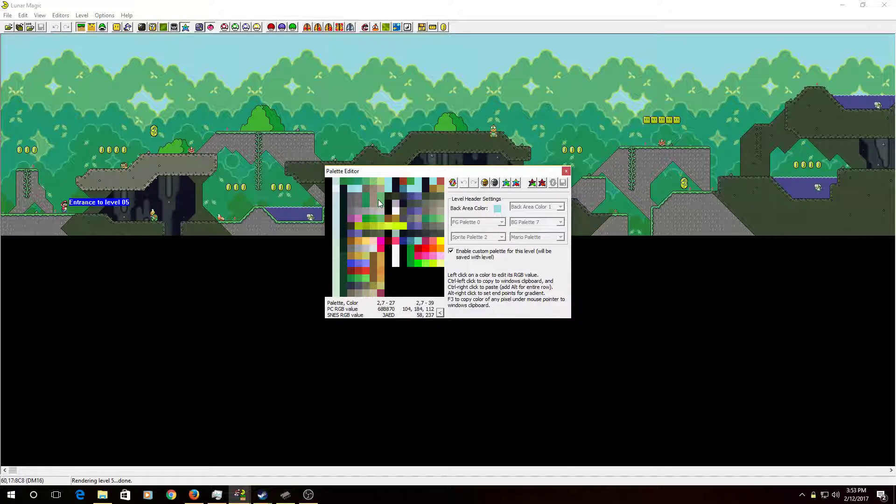
click(497, 208)
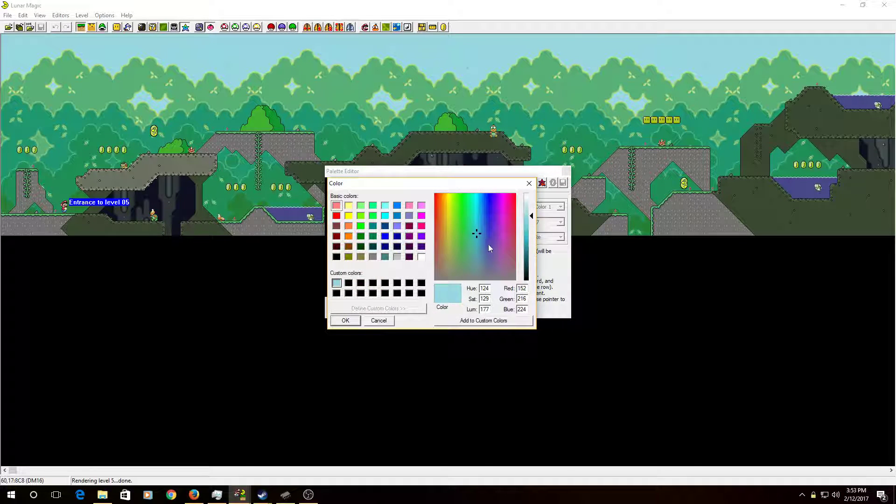
click(490, 246)
click(530, 250)
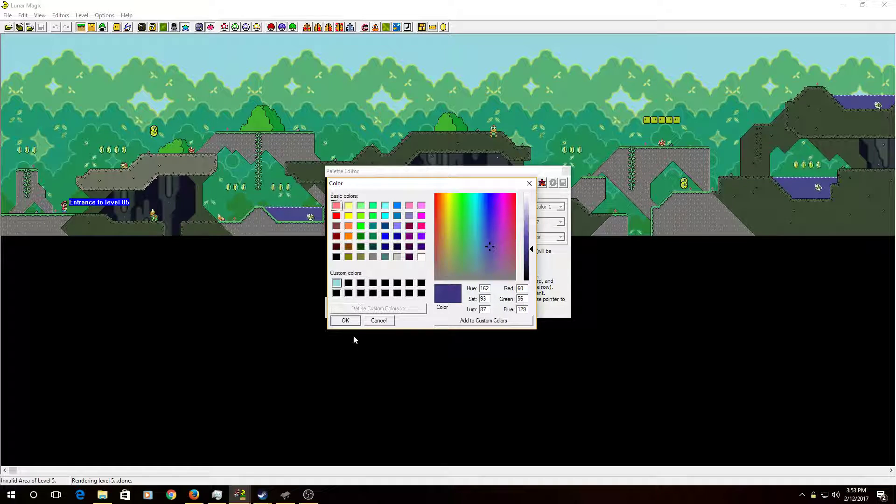
click(346, 321)
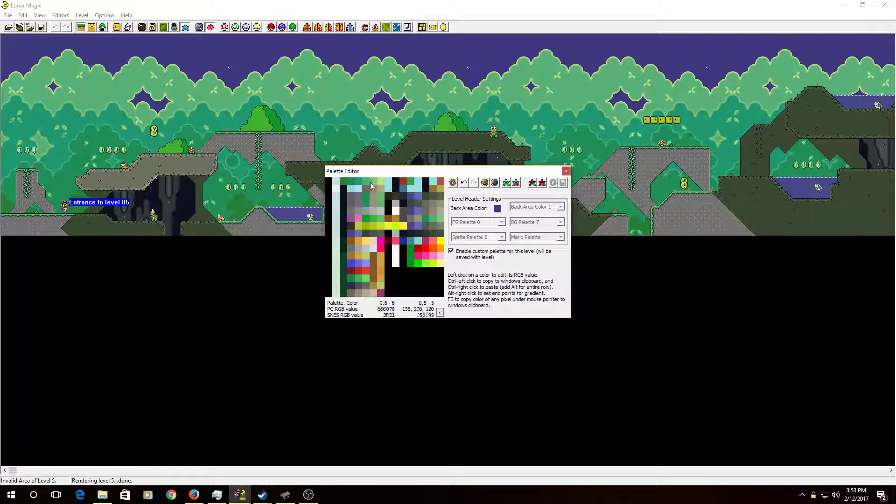
alt+right_click(440, 289)
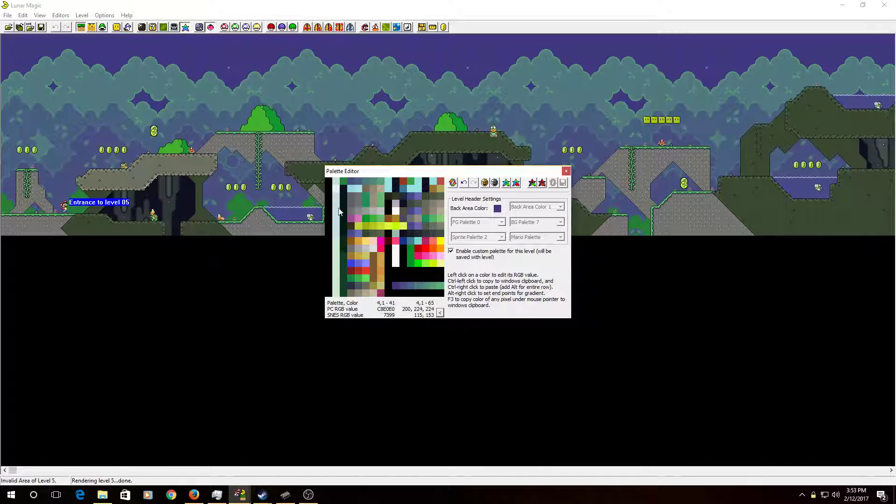
Move the Palette Editor clear of the level scenery and zoom the level view to 200%
drag(372, 173, 889, 323)
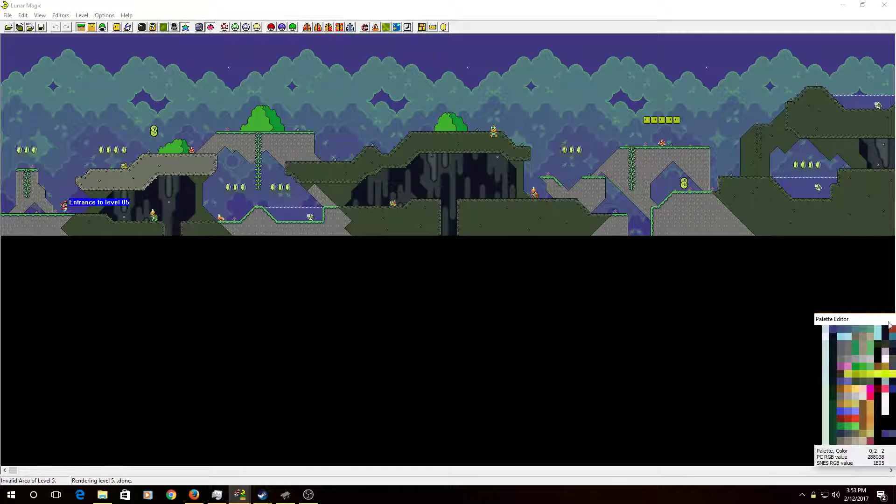
key(alt+Tab)
key(alt+shift+Tab)
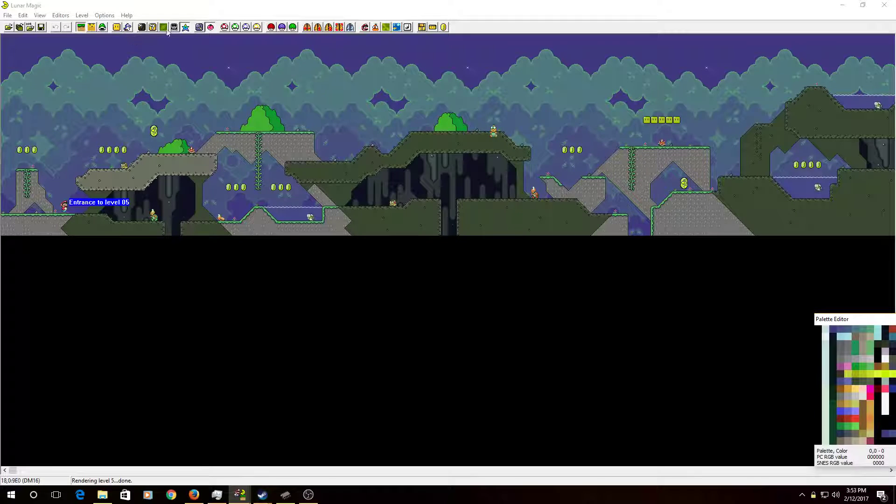
click(200, 27)
click(259, 46)
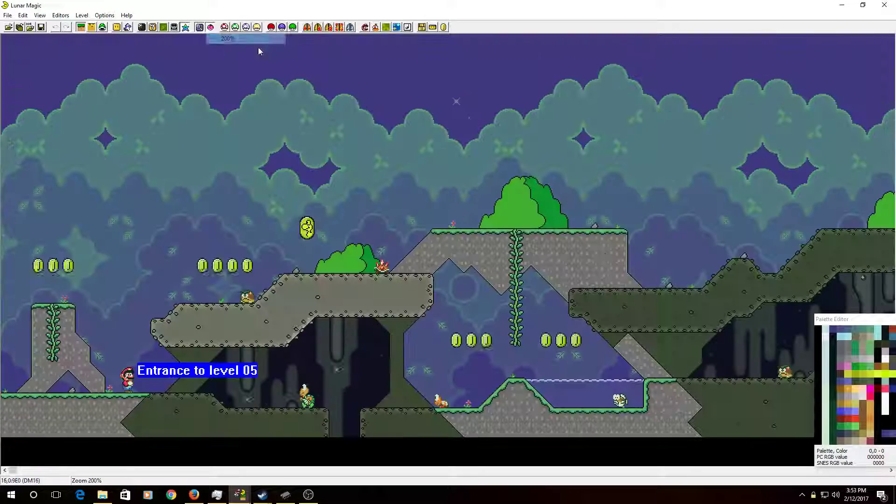
Compare the recolored dusk version of level 5 with the original daytime version in the other Lunar Magic window
key(alt+Tab)
key(alt+Tab)
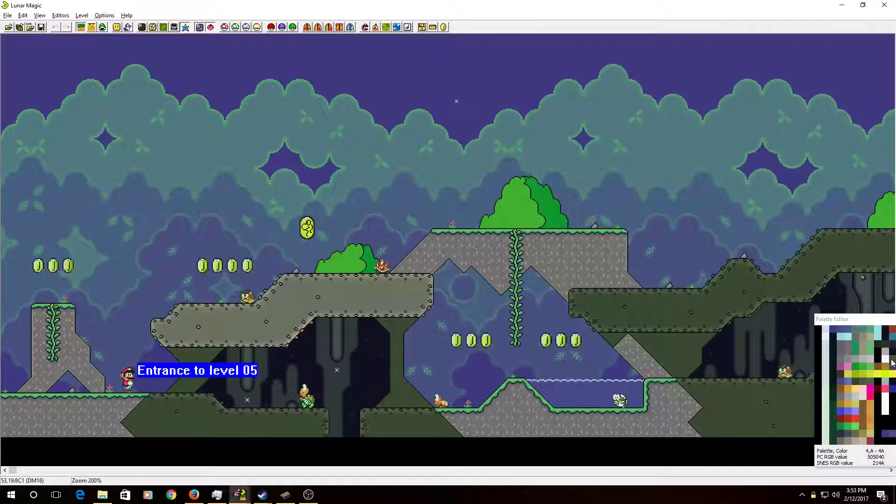
key(alt+Tab)
key(alt+Tab)
key(alt+Tab)
key(alt+Tab)
key(alt+Tab)
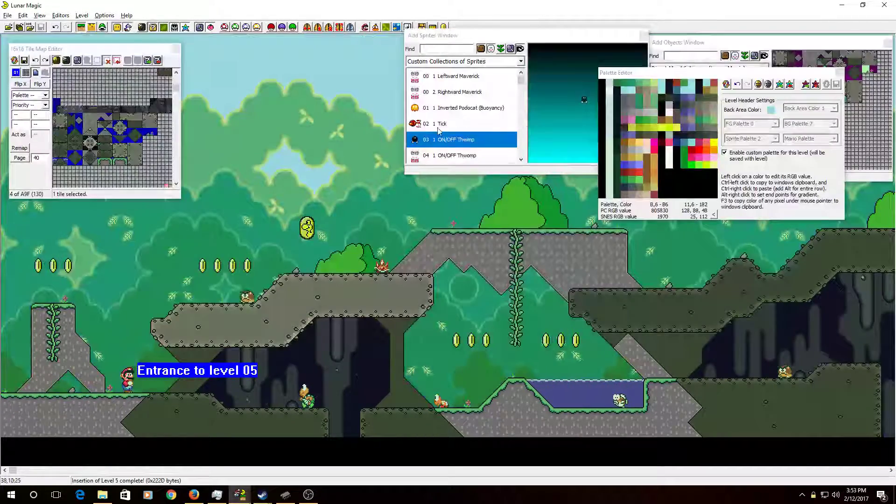
key(alt+Tab)
key(alt+Tab)
key(alt+Tab)
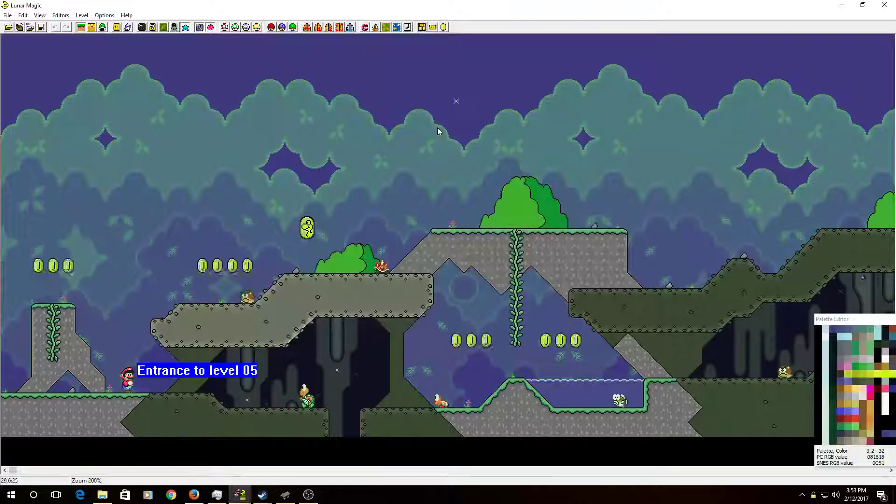
key(alt+Tab)
key(alt+Tab)
key(alt+Tab)
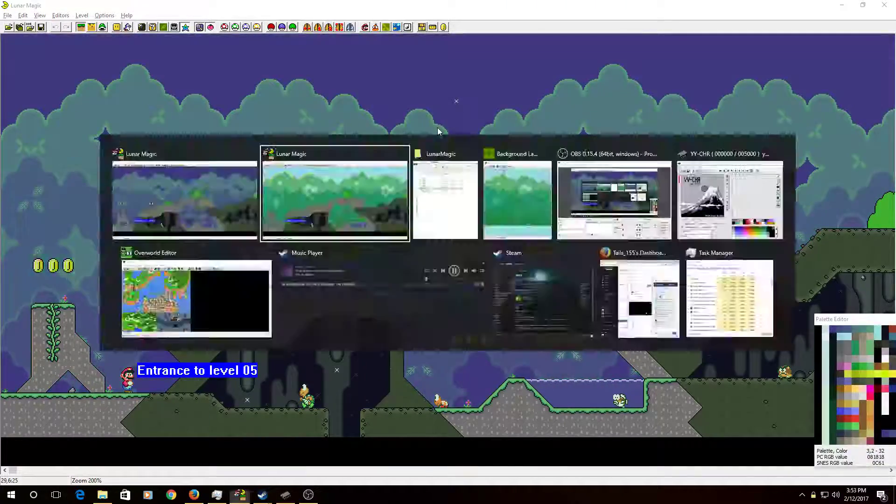
key(alt+Tab)
key(alt+Tab)
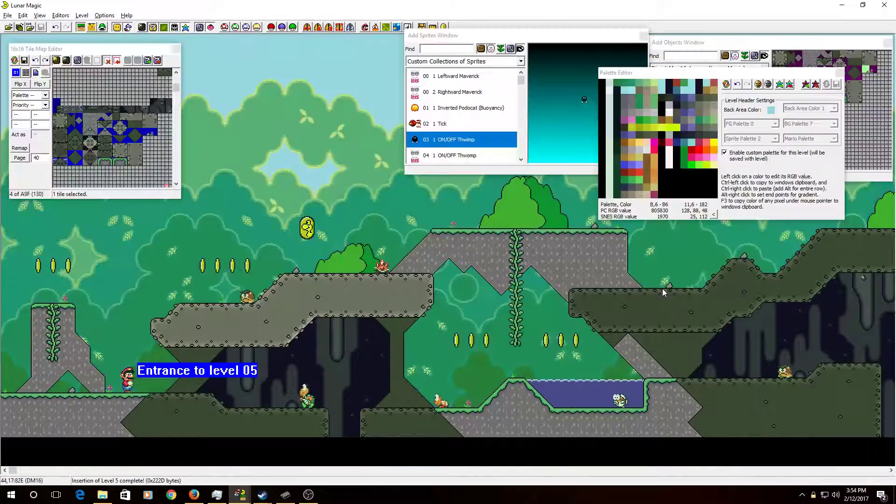
key(alt+Tab)
Bring the Palette Editor fully into view on the dusk version and compare both versions of the level again
drag(839, 318, 543, 197)
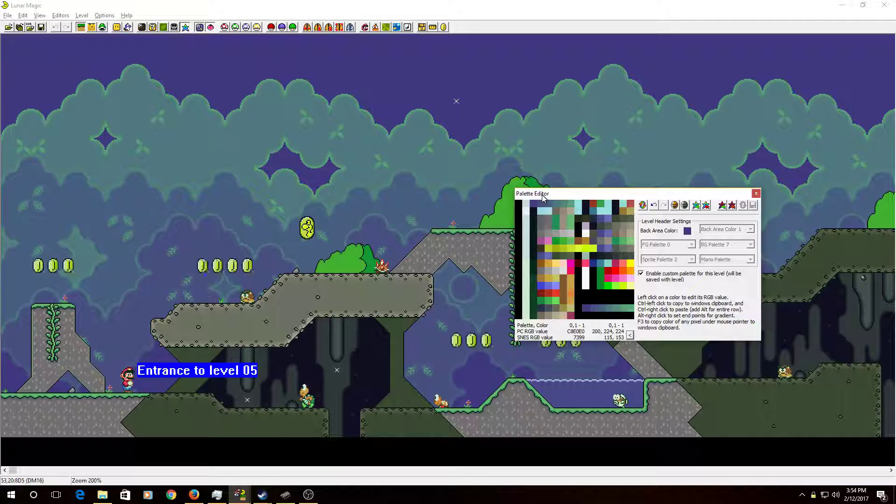
drag(543, 198, 543, 196)
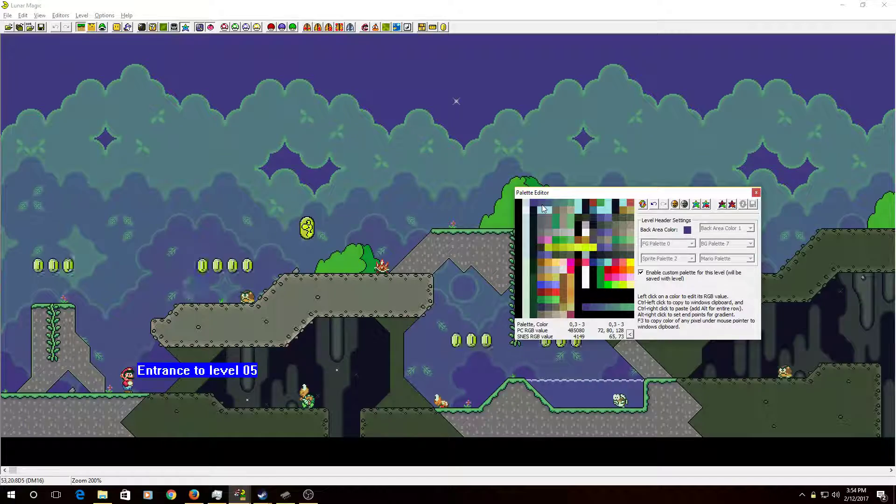
key(alt+Tab)
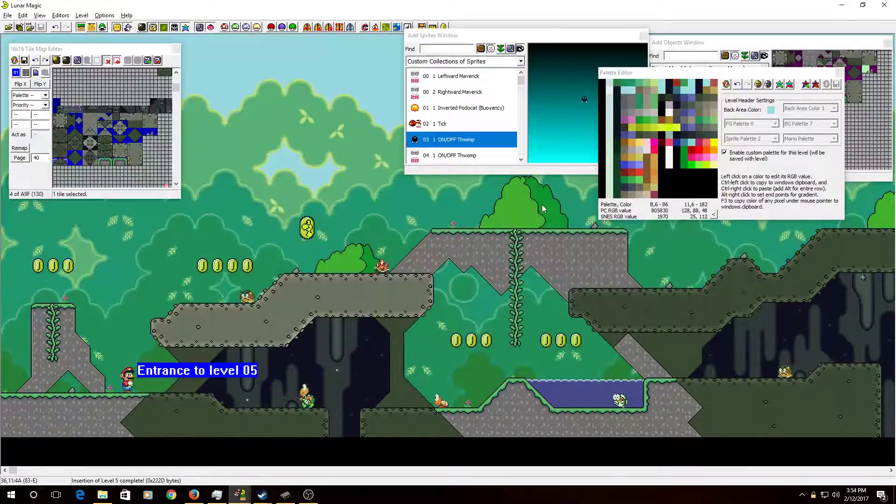
key(alt+Tab)
key(alt+Tab)
key(alt+Tab)
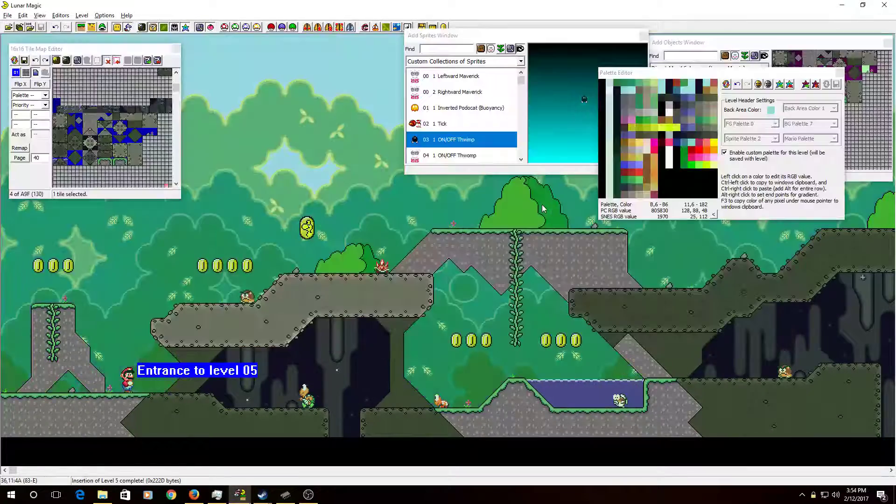
key(alt+Tab)
key(alt+Tab)
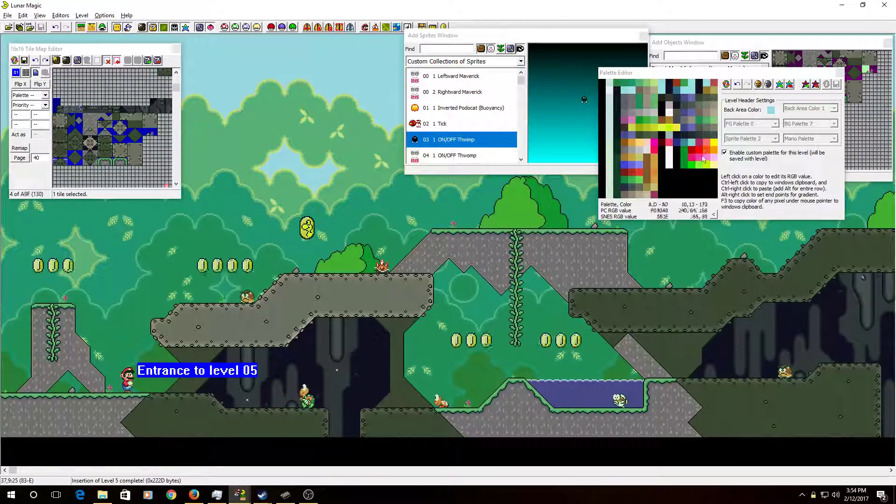
Try magenta (RGB 255, 0, 128) for palette color 2,C in the daytime version of the level
click(690, 98)
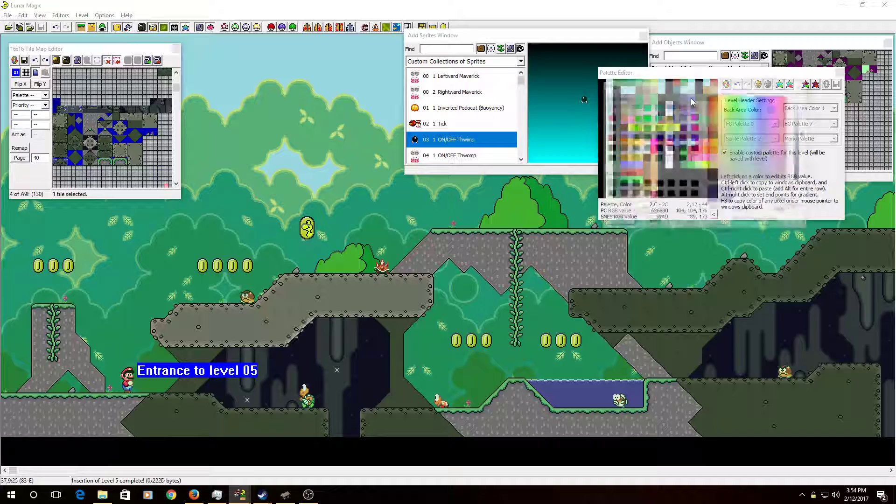
click(694, 129)
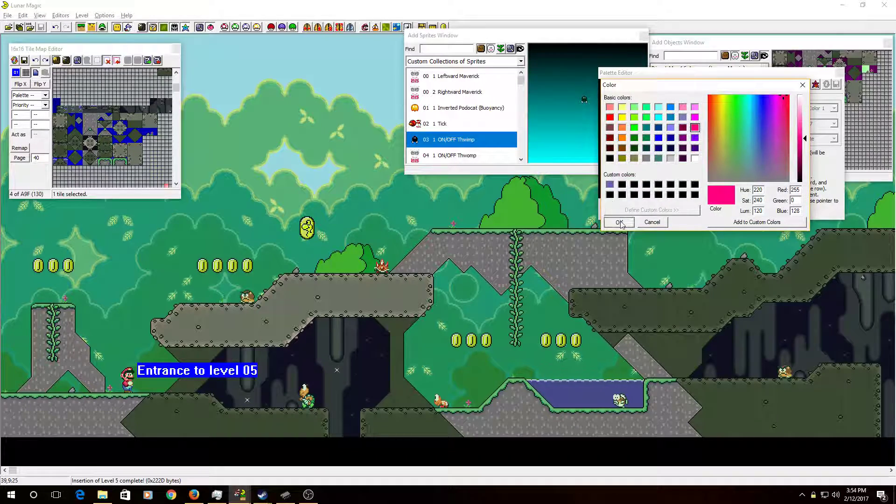
click(619, 222)
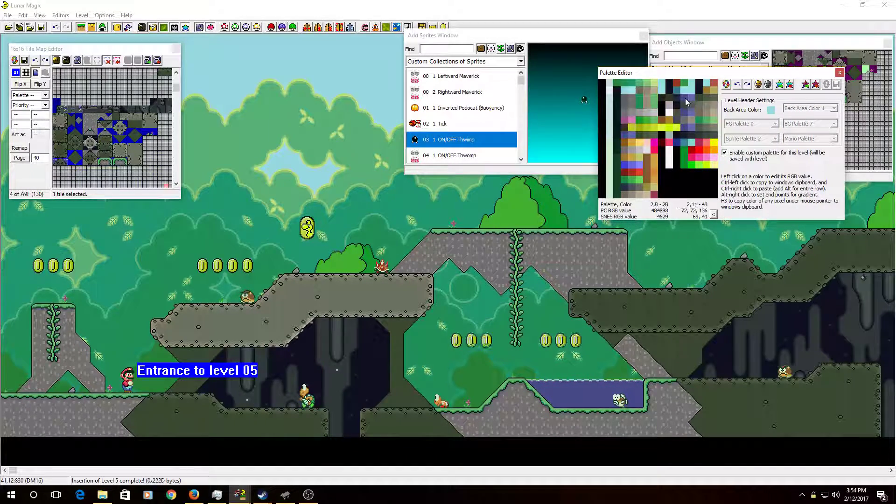
Set the luminosity of palette color 2,B to 120 to brighten the water in the daytime version
click(685, 98)
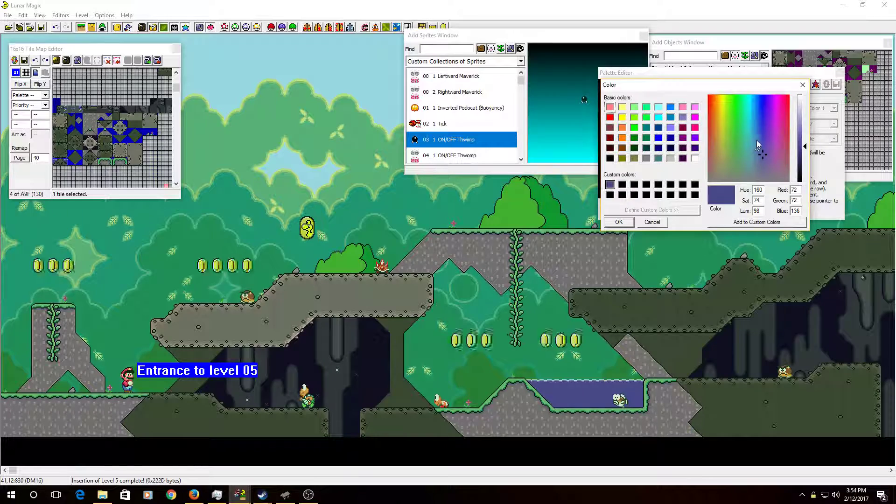
double_click(761, 211)
text(0)
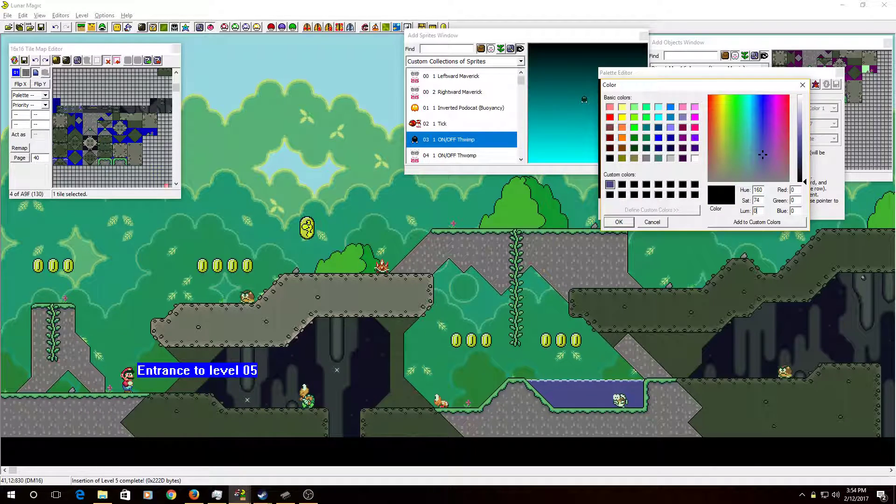
key(BackSpace)
text(12)
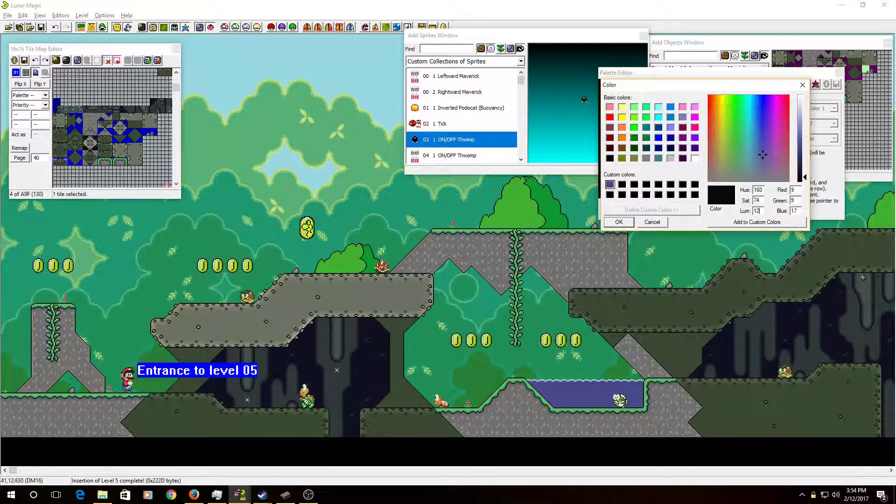
text(0)
key(Return)
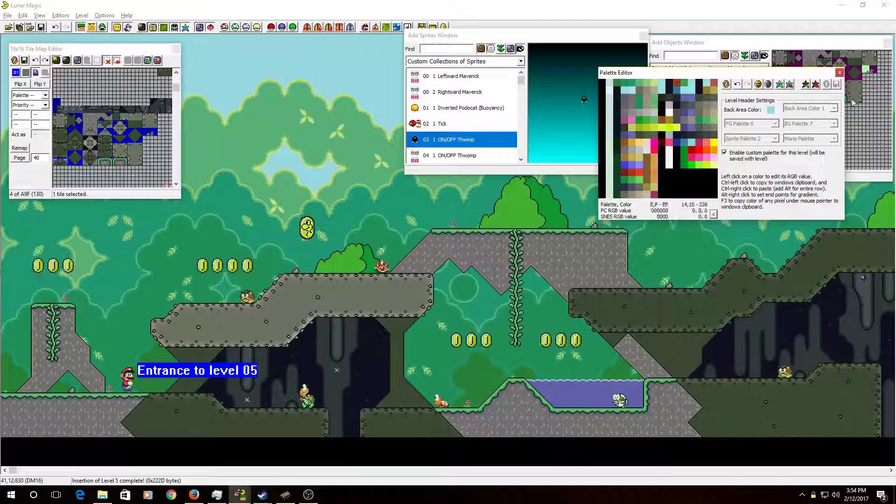
Inspect the RGB and luminosity values of palette colors 2,B and 2,C in the daytime version
click(682, 101)
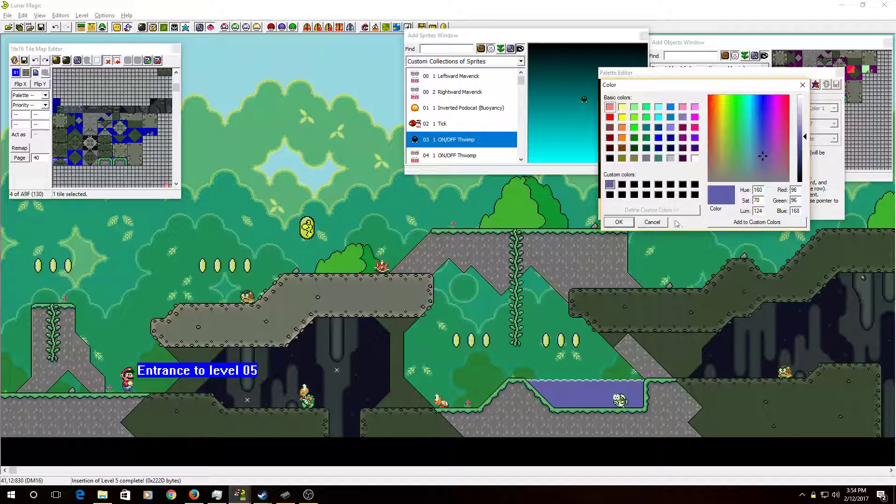
click(661, 223)
click(693, 97)
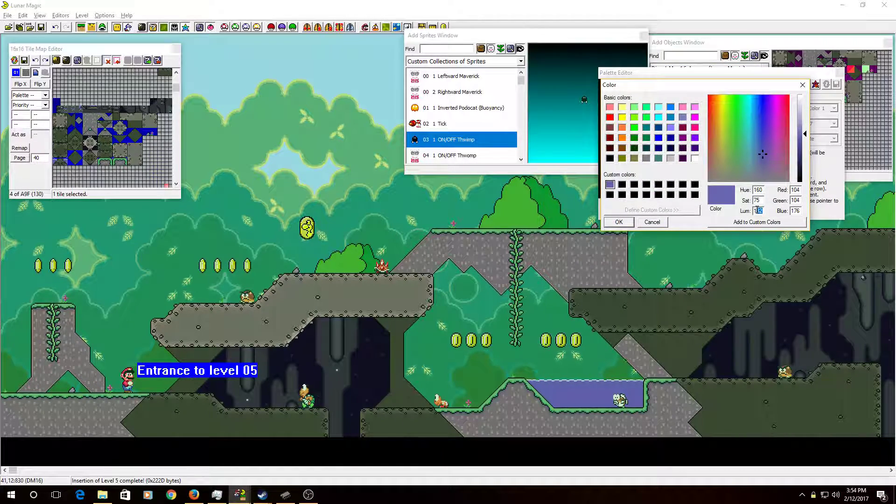
key(Escape)
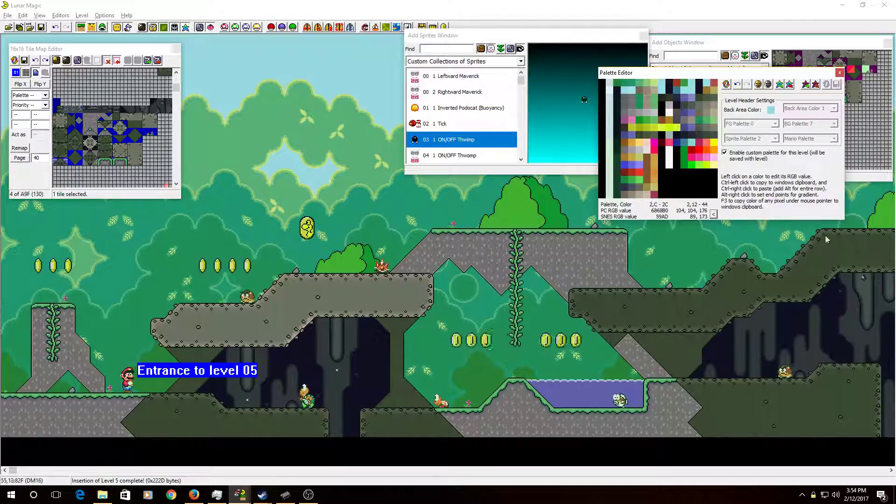
Compare the daytime and dusk versions of level 5 repeatedly, paying attention to the water and background colors
key(alt+Tab)
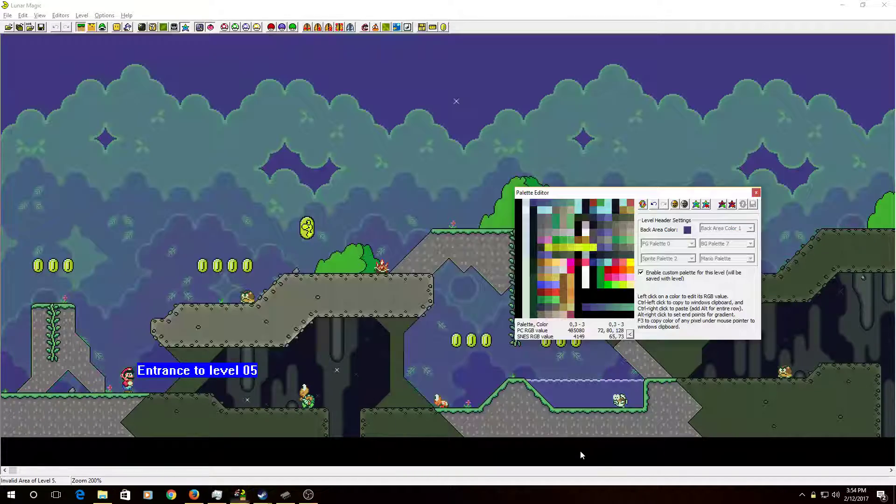
key(alt+Tab)
key(alt+Tab)
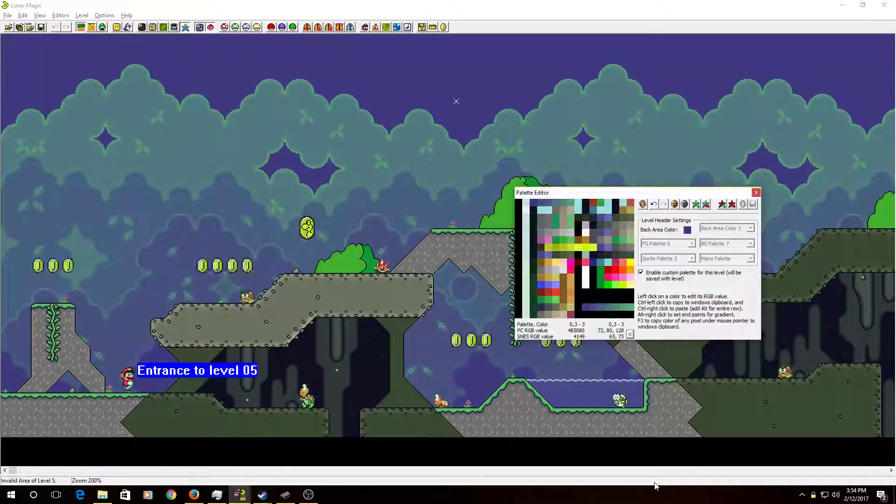
key(alt+Tab)
key(alt+Tab)
key(alt+Tab)
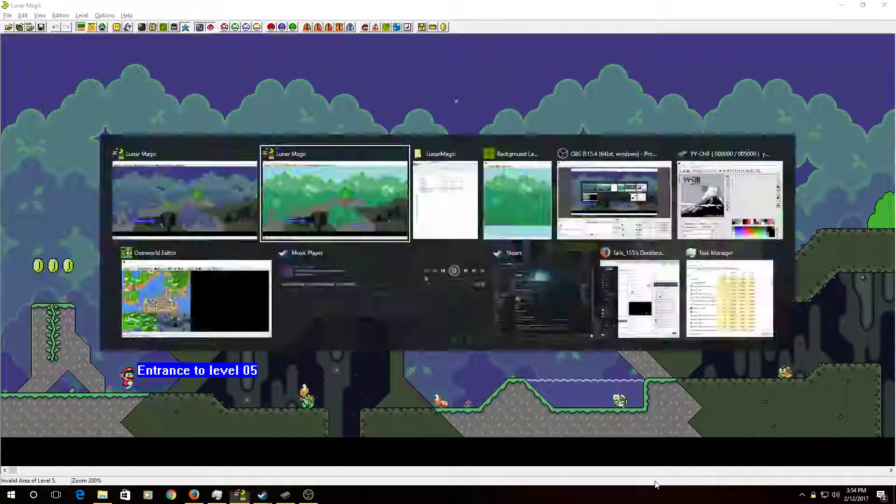
key(alt+Tab)
key(alt+Tab)
key(alt+Tab)
key(alt+Tab)
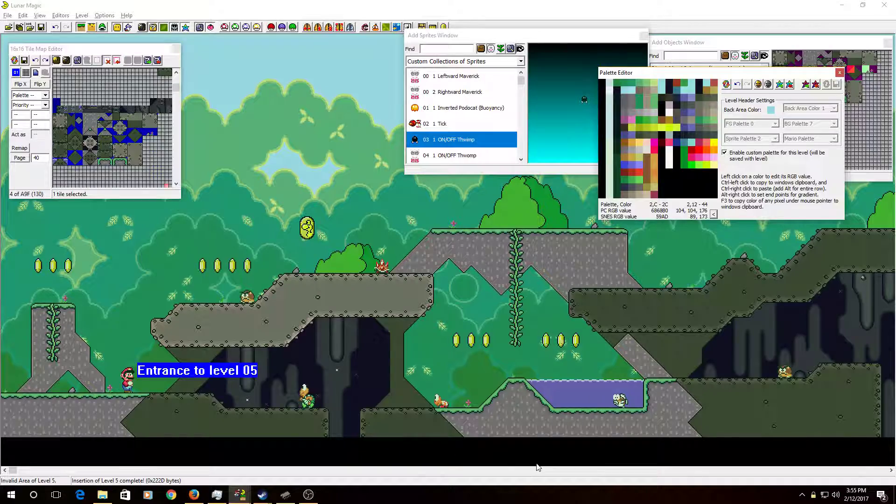
key(alt+Tab)
key(alt+Tab)
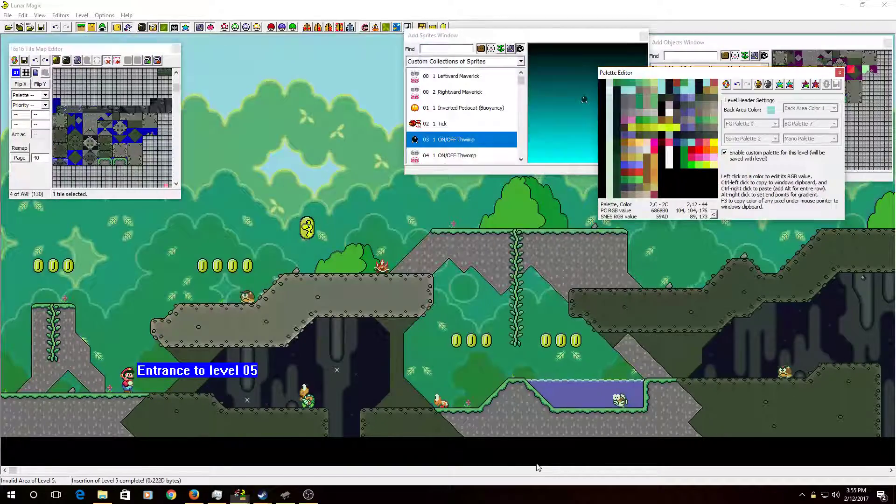
key(alt+Tab)
key(alt+Tab)
key(alt+Tab)
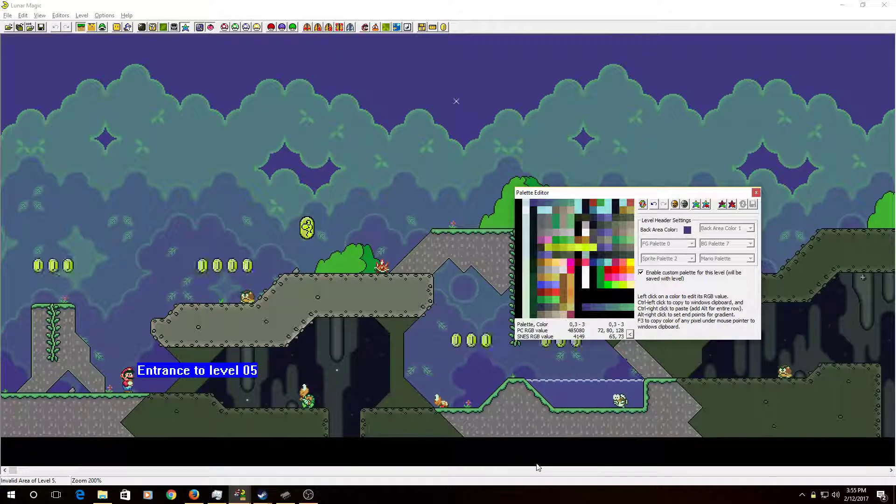
key(alt+Tab)
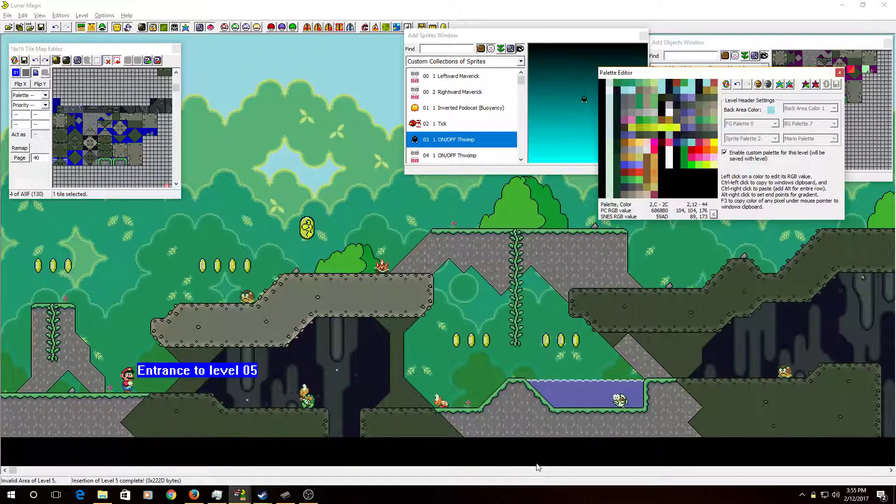
key(alt+Tab)
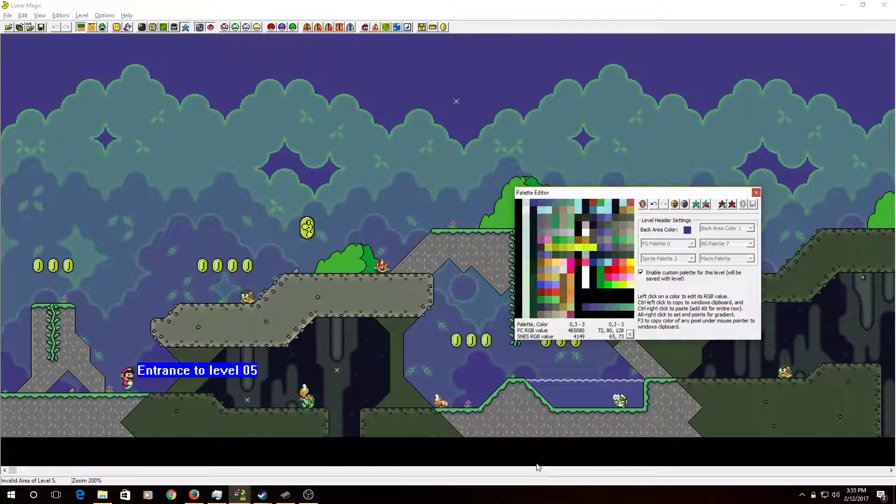
key(alt+Tab)
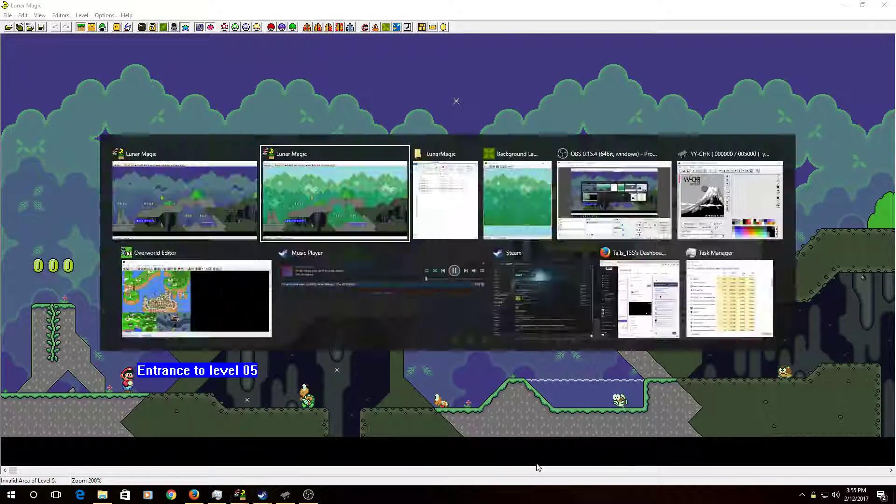
key(alt+Tab)
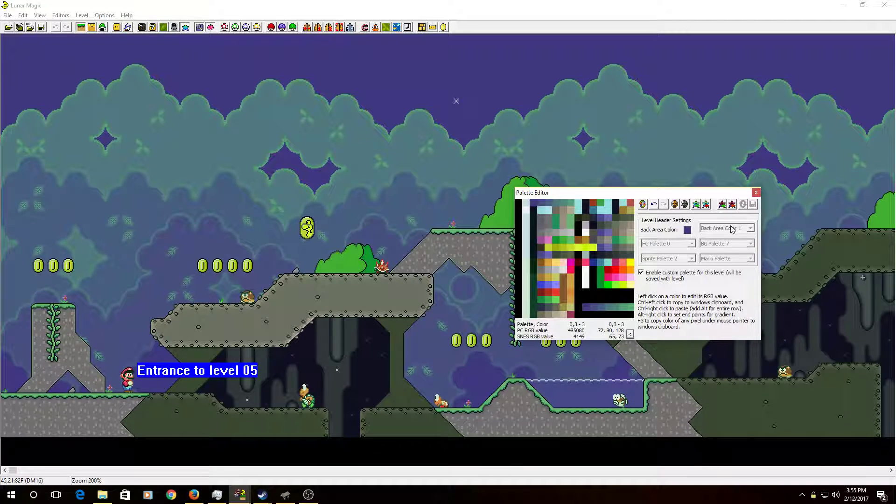
Close the dusk version's Palette Editor and Lunar Magic window and return to the daytime version
click(757, 193)
click(453, 283)
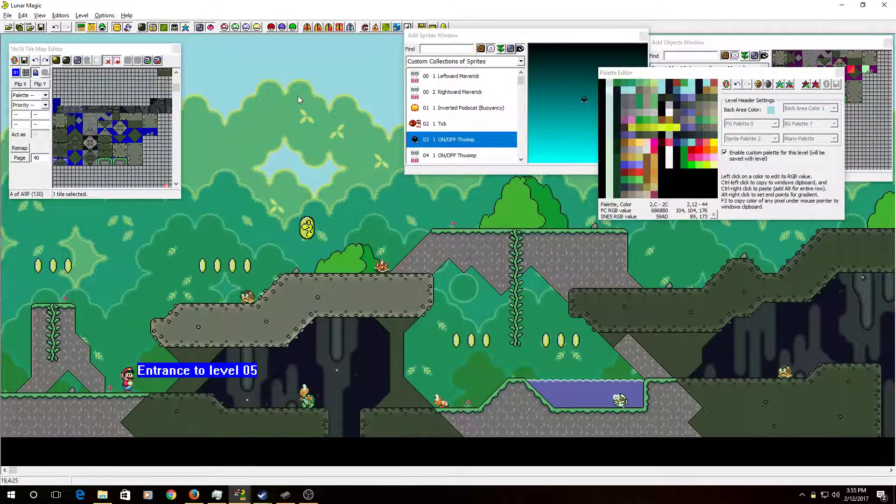
Try to save the daytime version of level 5 to the H201.smc ROM
key(ctrl+s)
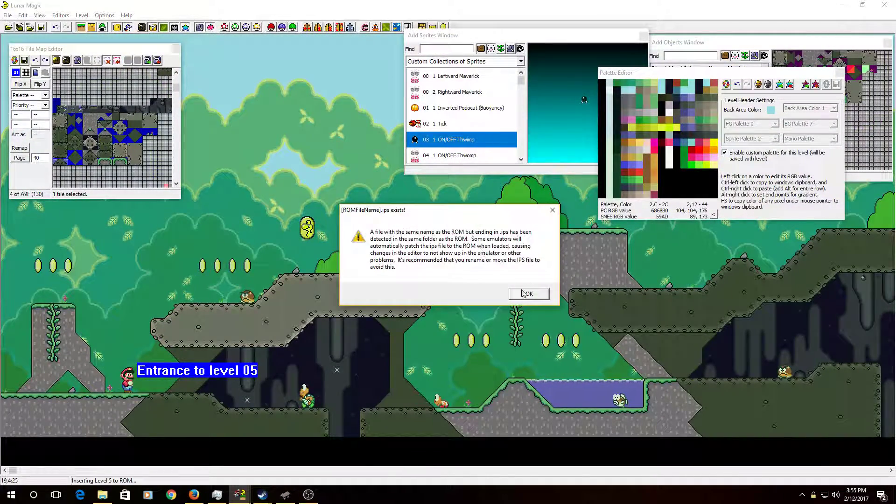
click(525, 293)
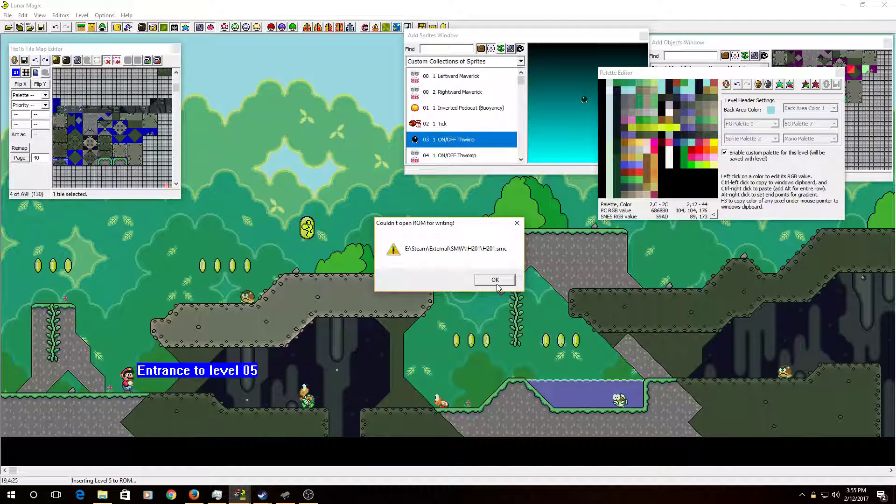
click(496, 280)
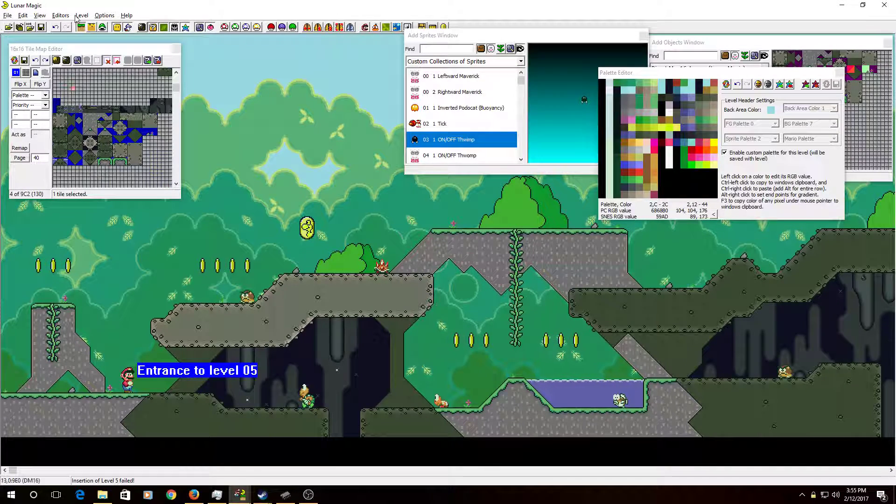
Try to save the level to the ROM with an explicit level number, keeping number 5
click(8, 16)
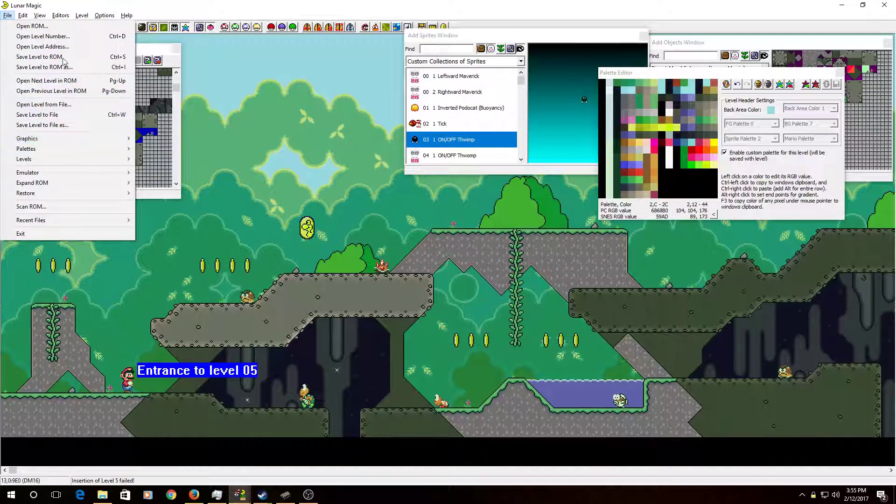
click(63, 67)
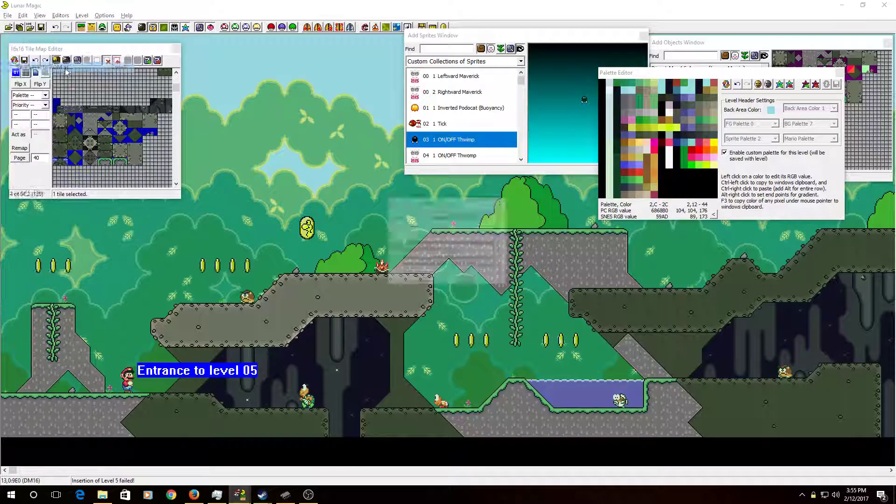
click(425, 279)
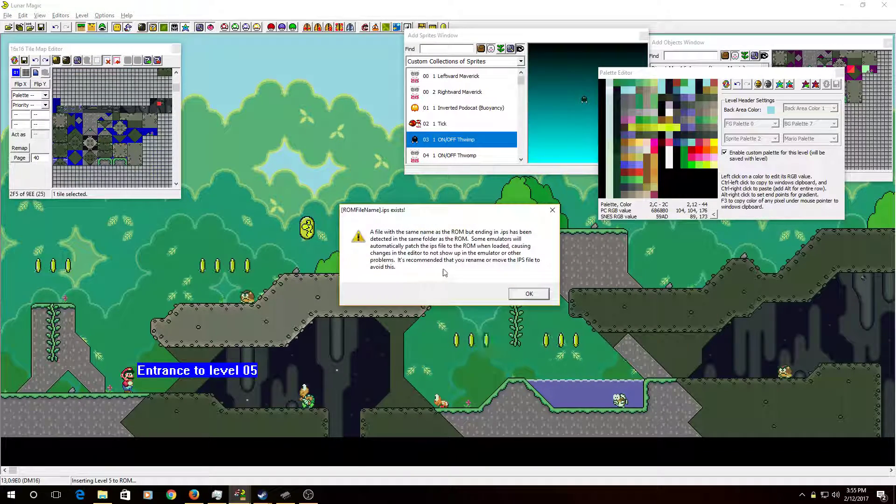
click(523, 293)
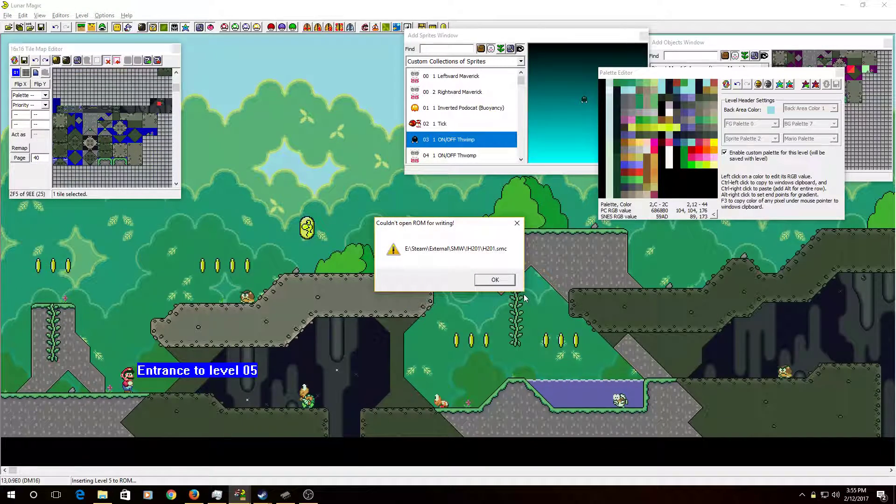
click(495, 280)
Retry the direct save of level 5 to H201.smc and dismiss the dialogs
click(7, 14)
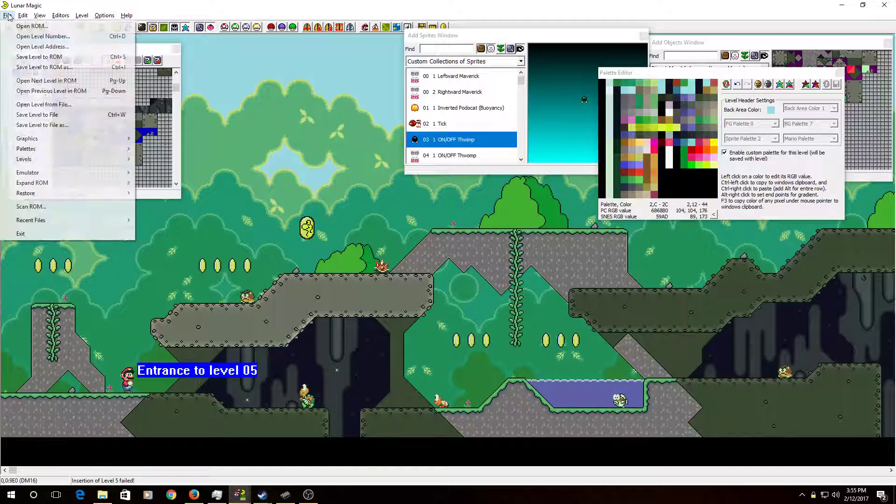
click(54, 58)
click(537, 296)
click(496, 278)
Retry saving the level as number 5 at PC address C46FB, with ROM expansion and secondary entrance transfer enabled
click(8, 15)
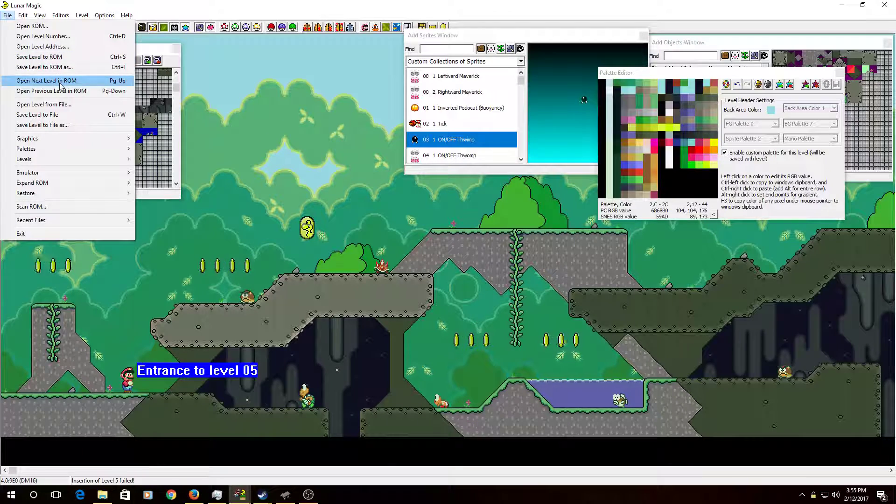
click(267, 136)
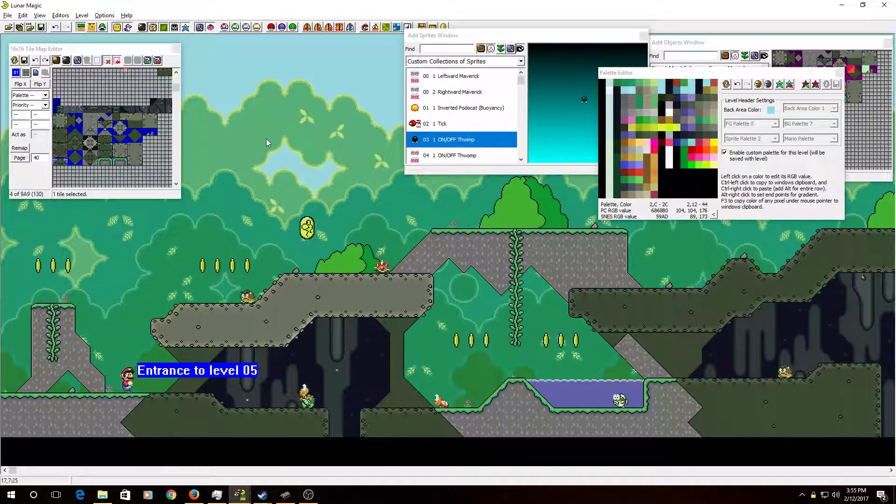
key(ctrl+s)
click(409, 279)
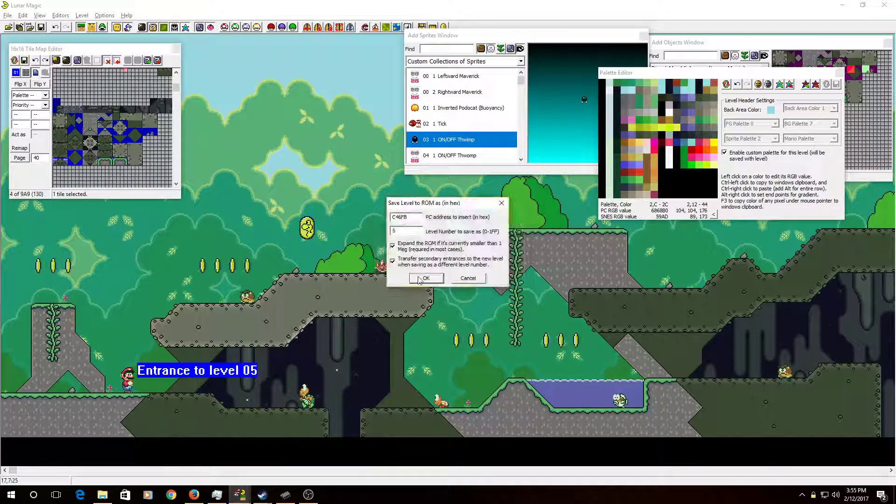
click(415, 279)
click(528, 293)
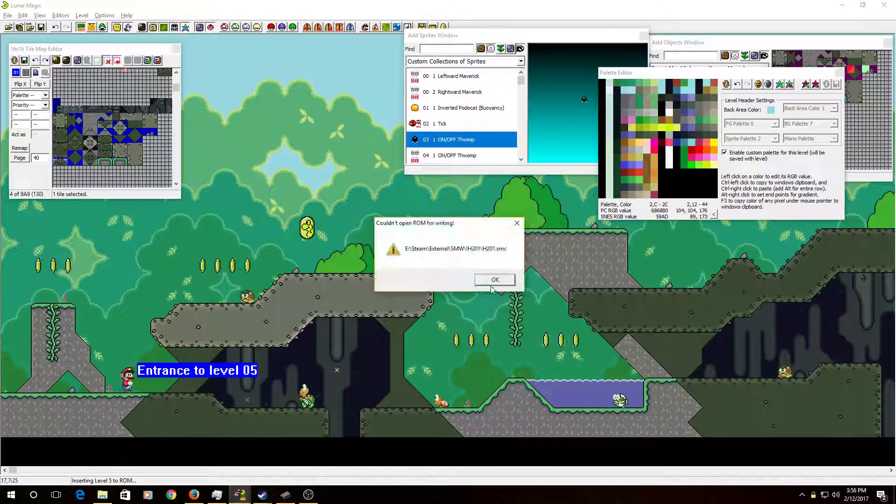
click(495, 280)
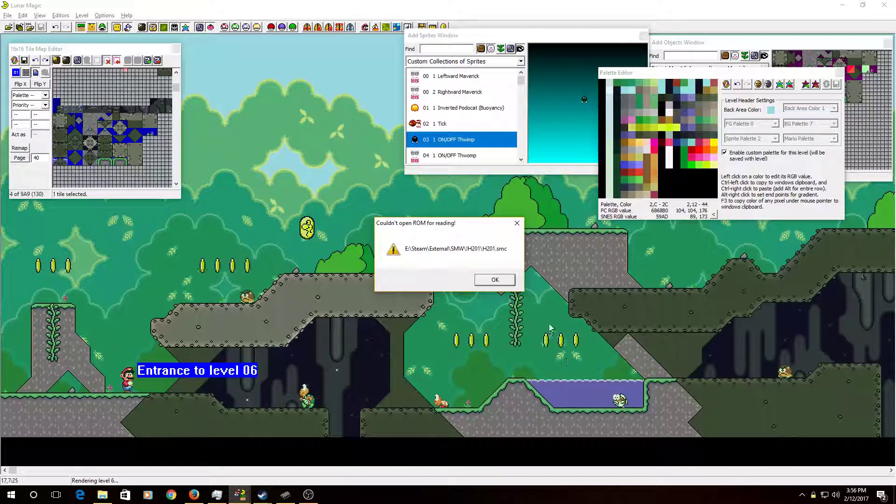
click(500, 281)
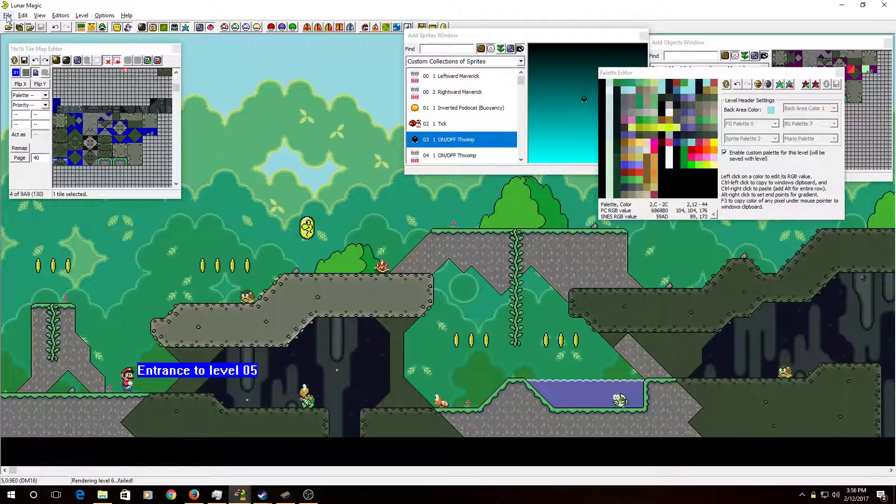
Close the Overworld Editor and the background editor windows
mouse_move(239, 494)
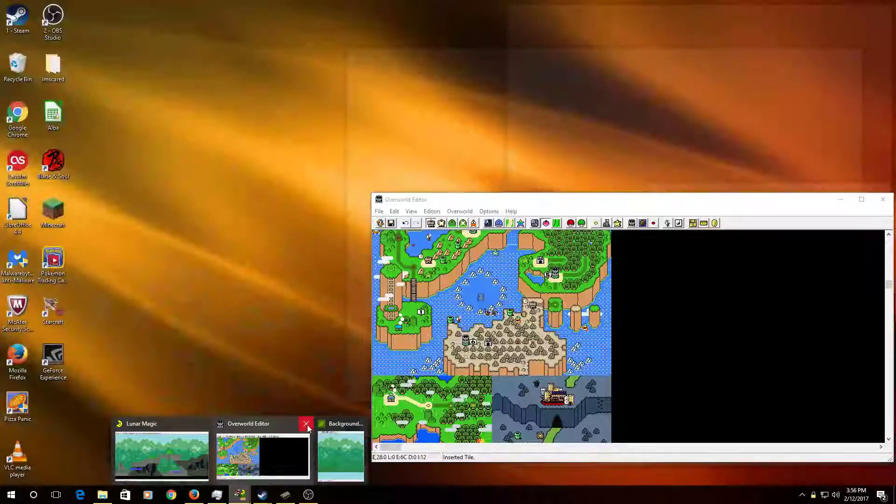
click(306, 424)
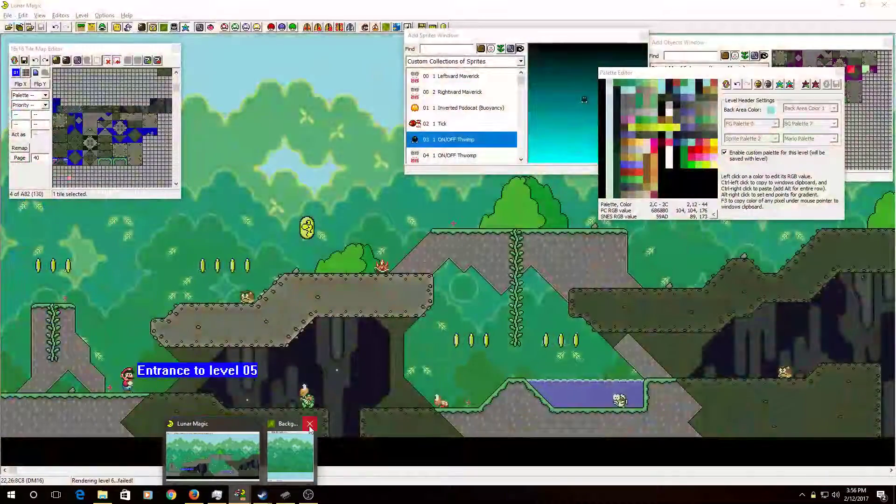
click(307, 424)
Save the current level to a separate level file named aa in the !H201 folder
click(4, 14)
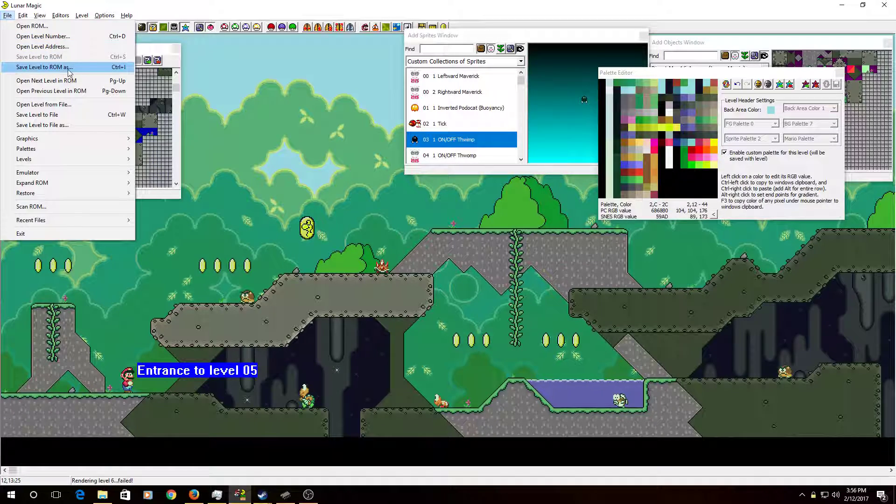
click(82, 127)
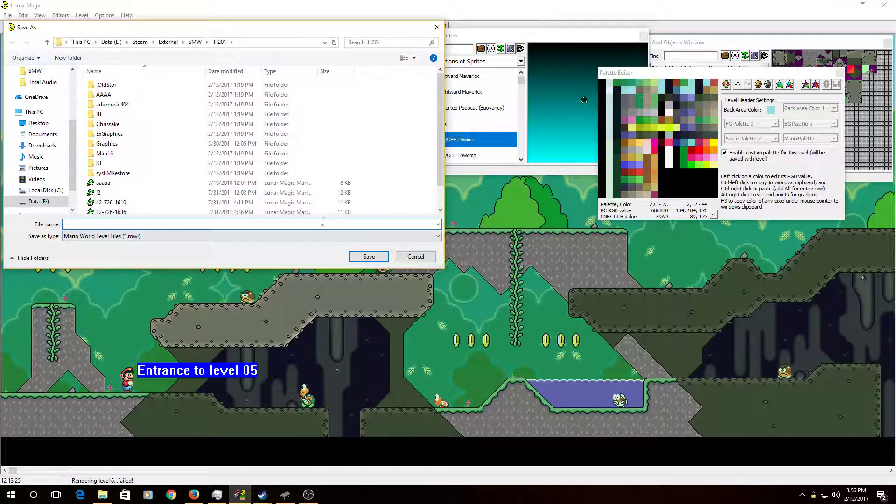
text(aa)
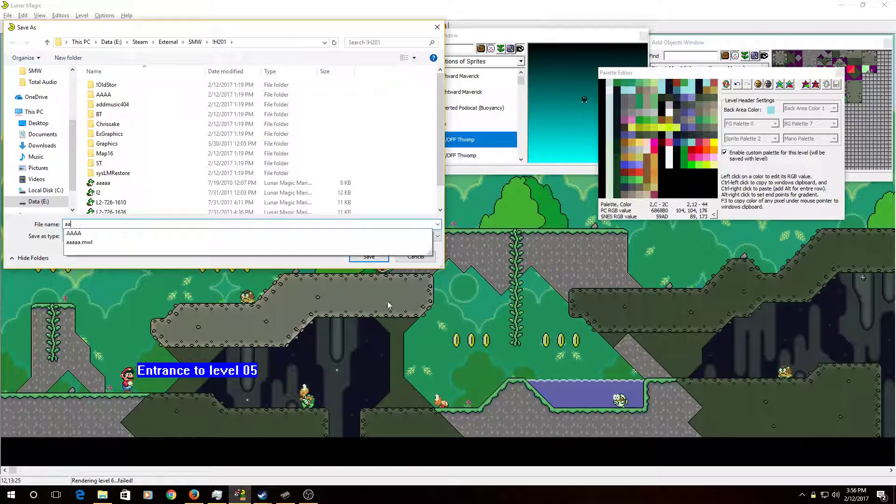
click(369, 257)
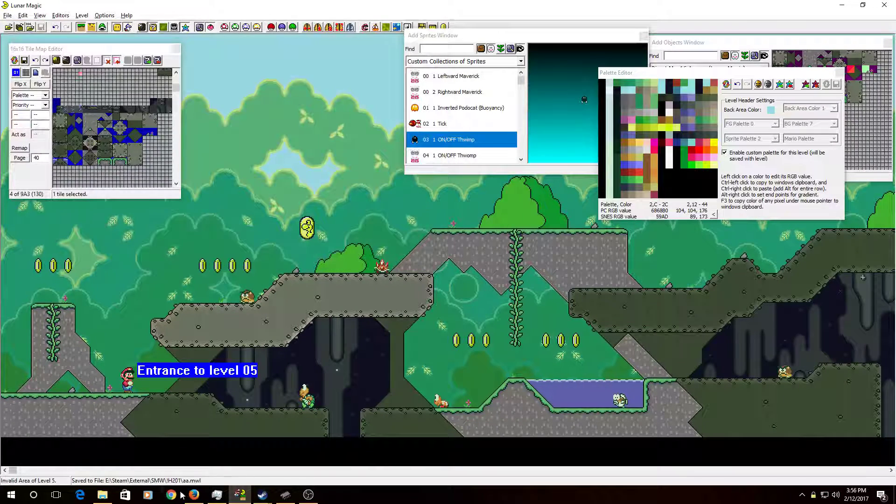
Switch to File Explorer and open the !H201 folder inside SMW
click(110, 498)
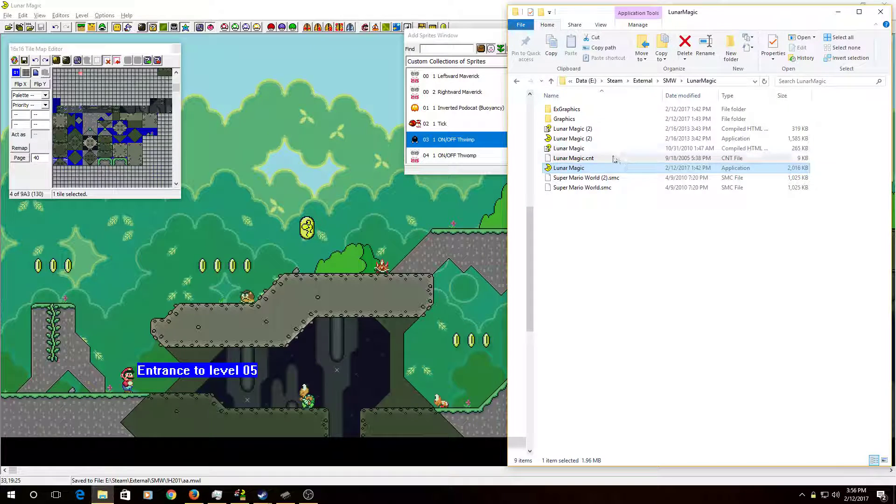
click(643, 81)
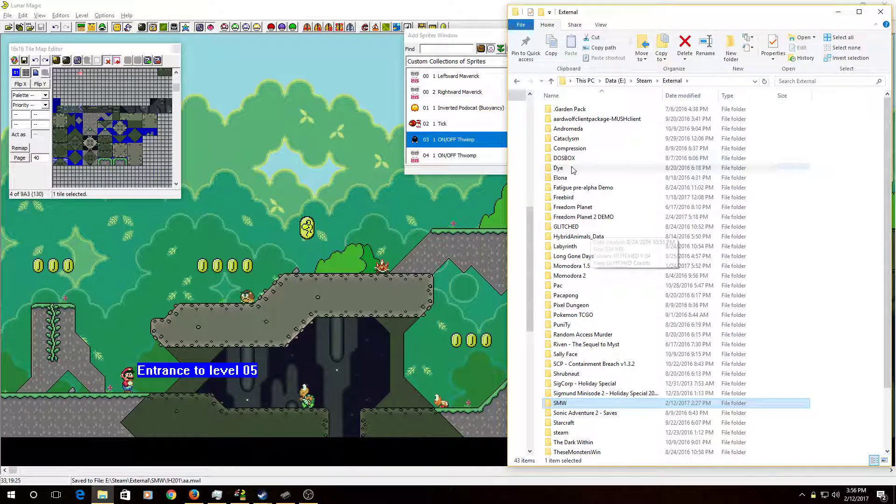
double_click(558, 403)
double_click(557, 119)
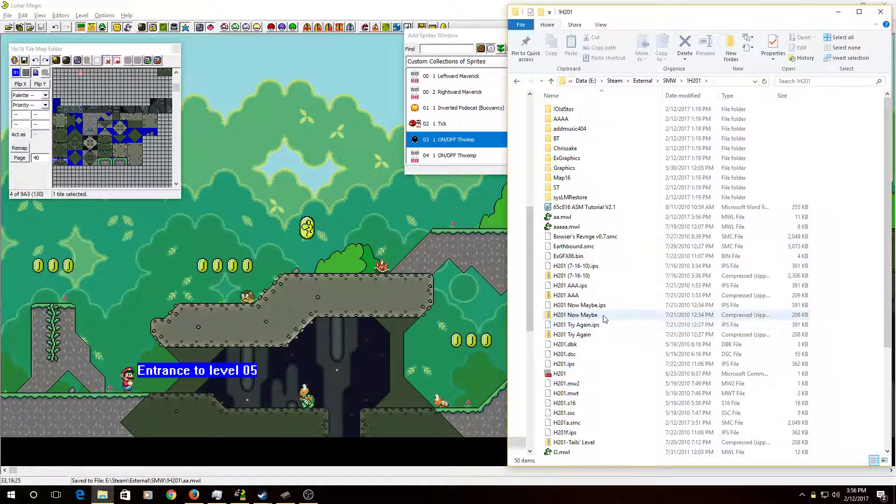
Duplicate H201a.smc within the !H201 folder and edit the copy's file name
scroll(578, 376, down, 1)
scroll(578, 376, down, 2)
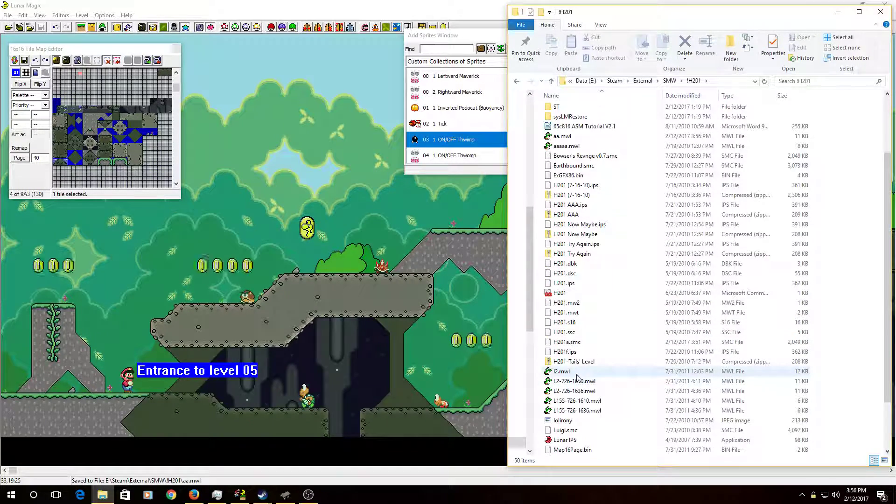
scroll(579, 375, up, 2)
scroll(605, 272, down, 2)
scroll(605, 273, up, 3)
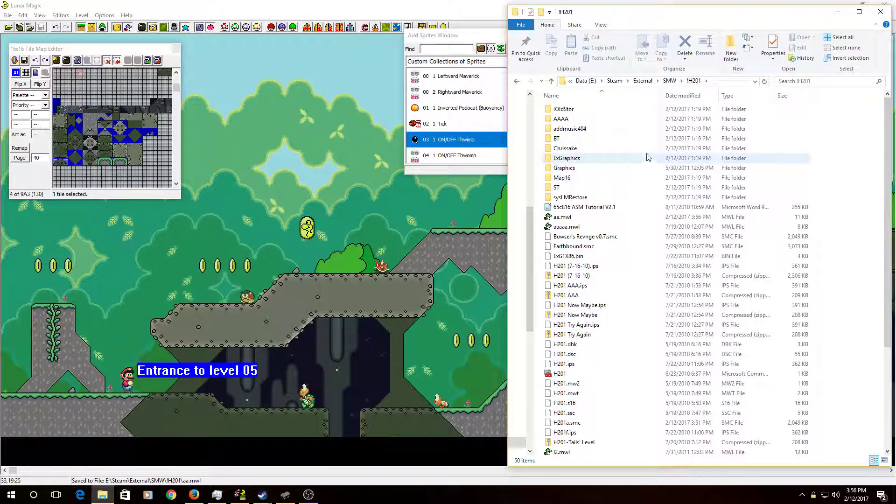
scroll(605, 245, down, 2)
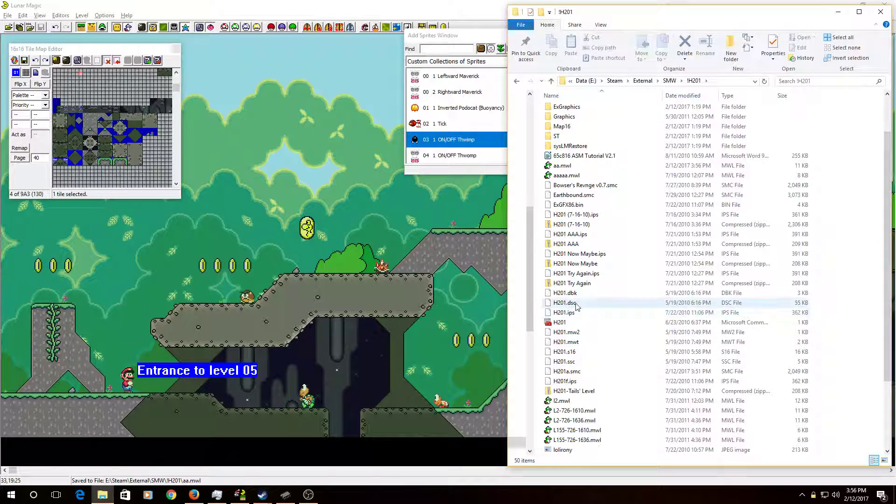
click(626, 371)
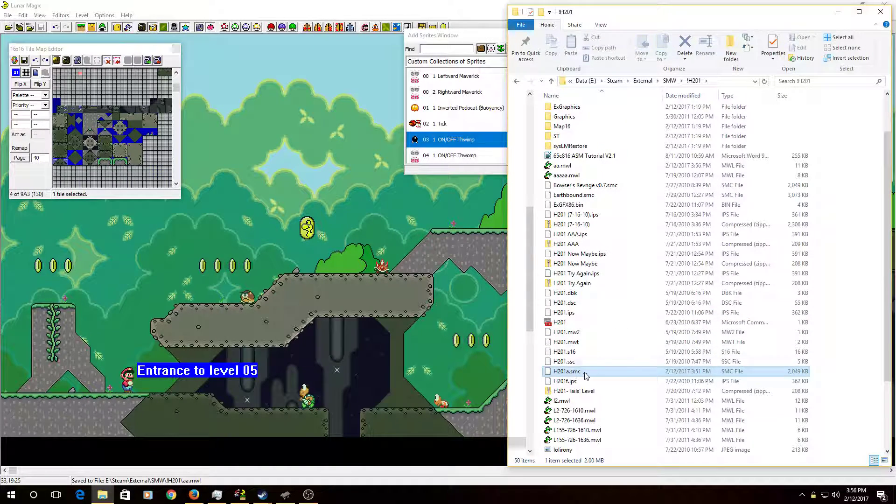
key(ctrl+c)
key(ctrl+v)
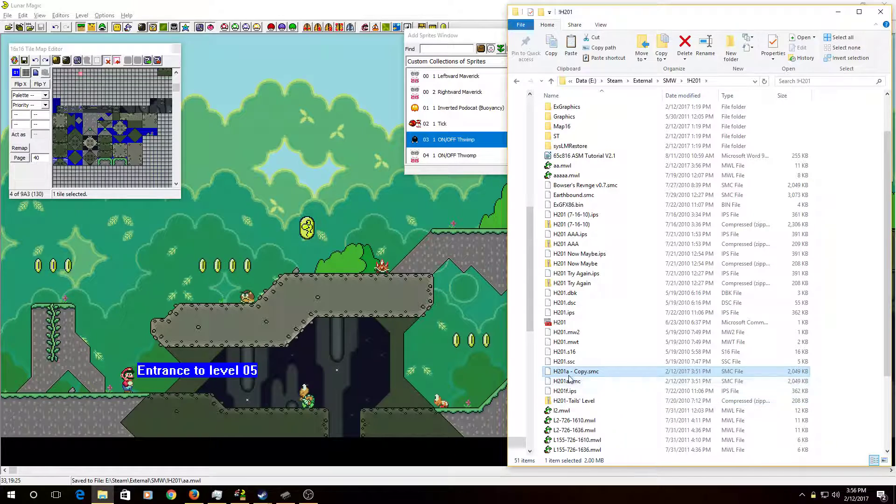
click(567, 372)
key(BackSpace)
key(Return)
Return to Lunar Magic and select a single terrain object on the ground before the water pool
click(353, 185)
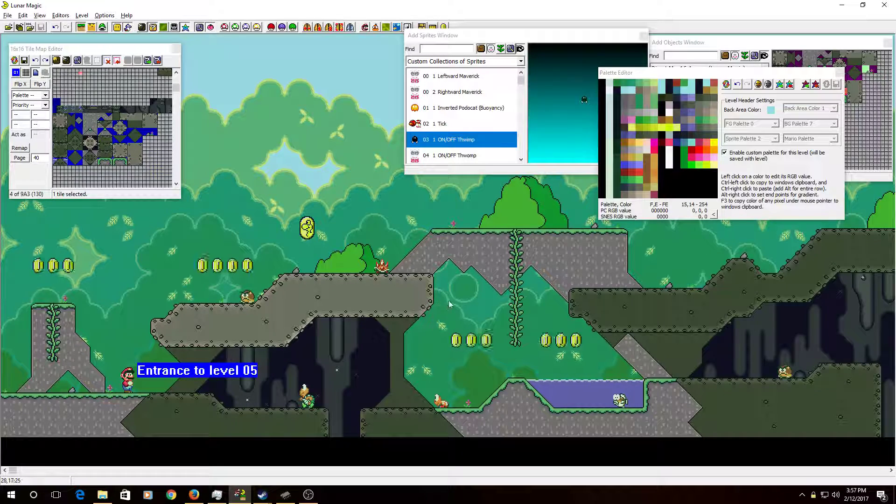
click(402, 330)
drag(403, 330, 426, 400)
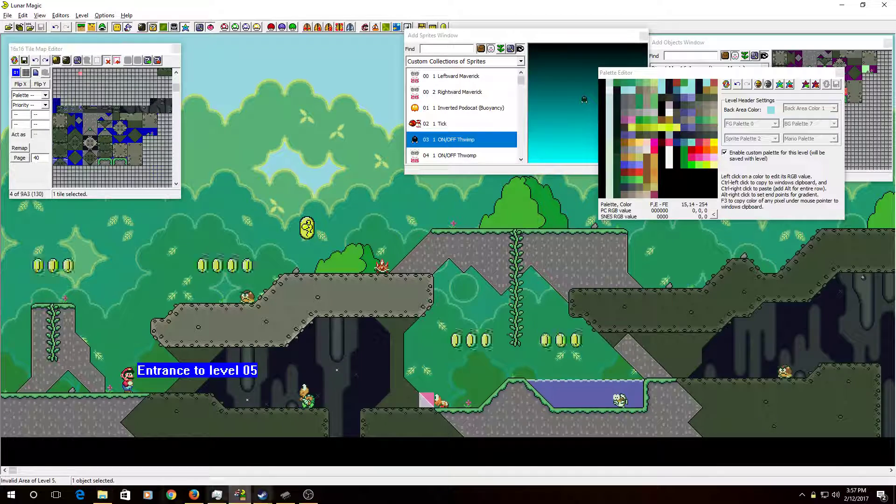
Bring up YY-CHR over the level view and extract the ROM's GFX and ExGFX files from Lunar Magic
click(285, 495)
drag(781, 255, 430, 191)
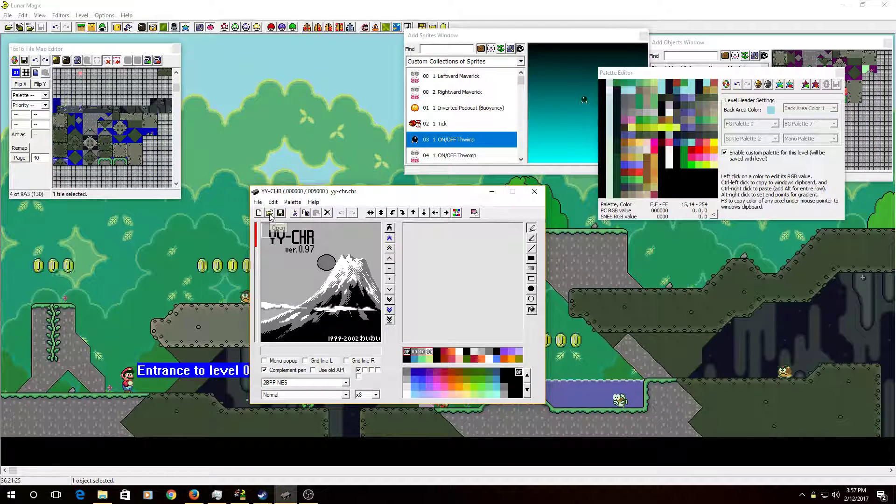
click(268, 59)
click(225, 27)
click(245, 29)
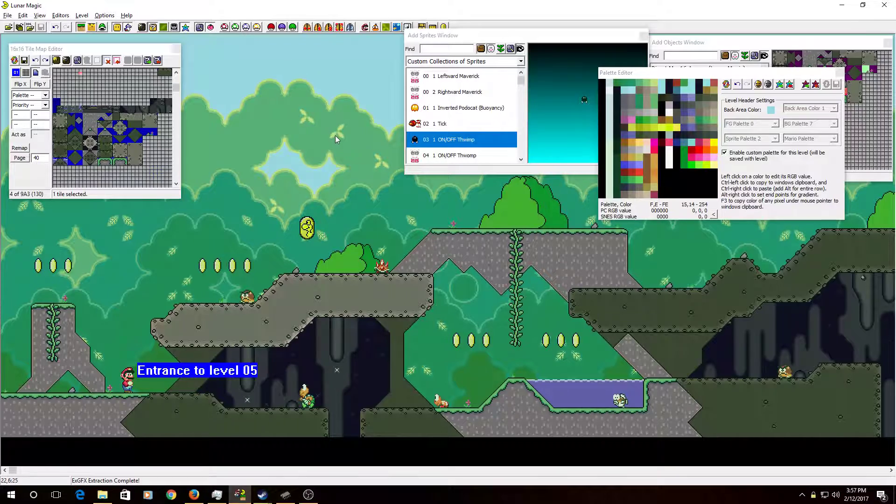
Switch to YY-CHR and browse for a file to open in the Graphics folder of SMW's 21217 folder
key(alt+Tab)
click(257, 202)
click(270, 222)
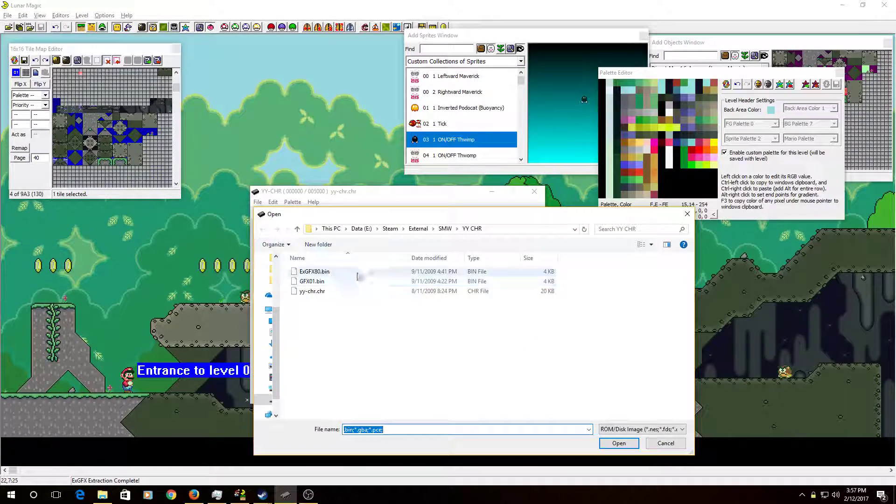
click(445, 228)
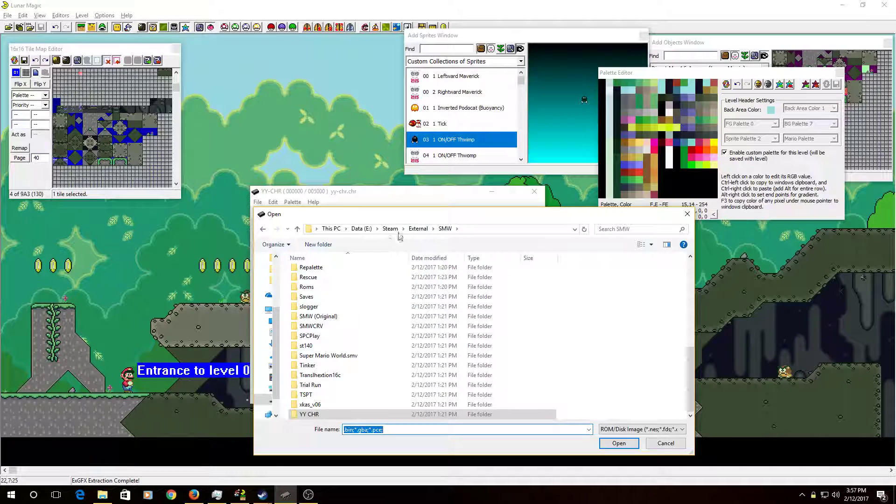
click(413, 229)
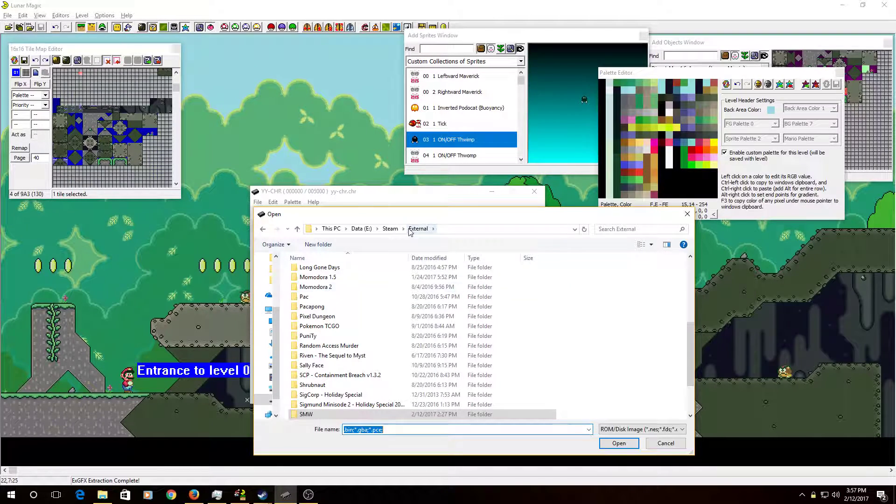
double_click(306, 415)
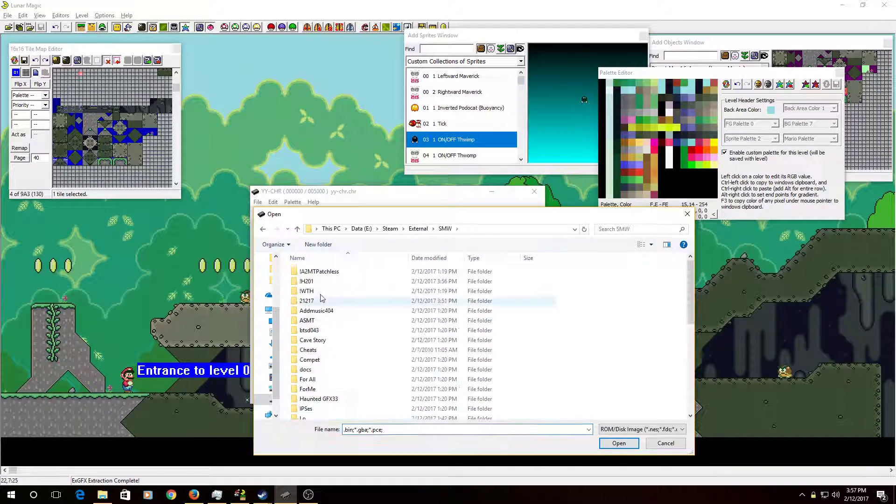
double_click(310, 297)
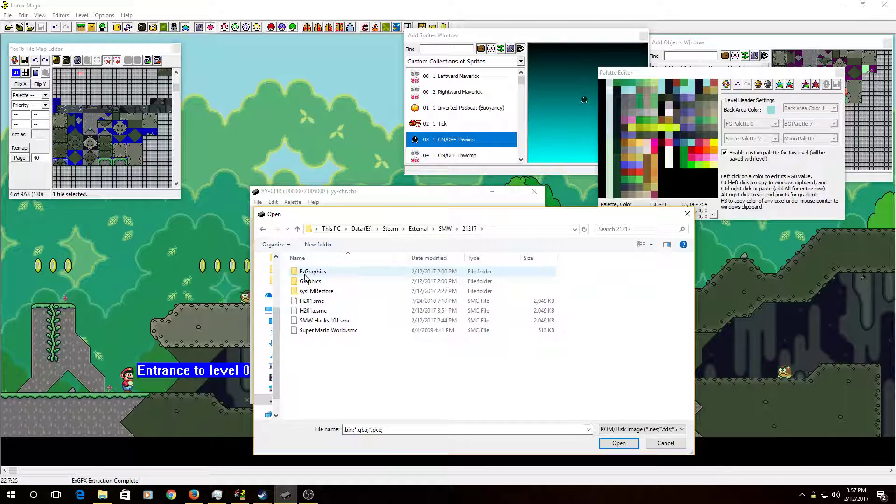
double_click(320, 282)
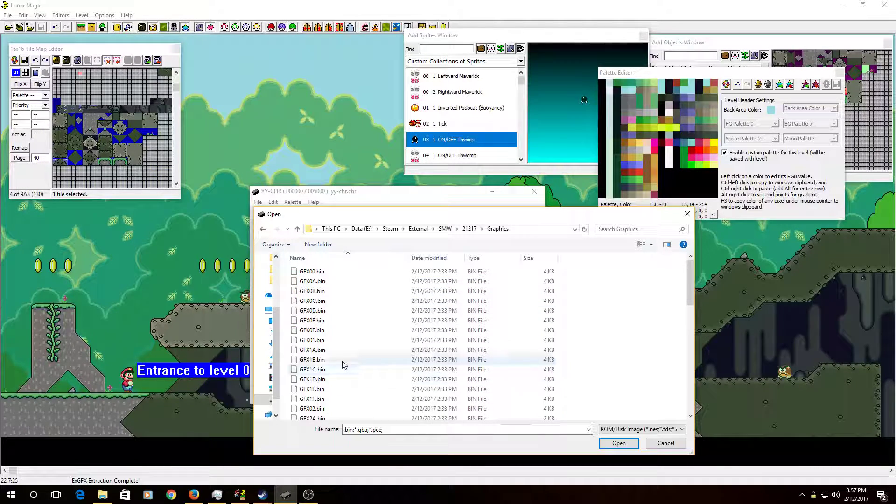
Load GFX1D.bin and display its tiles in the 4BPP SNES format
scroll(325, 348, down, 2)
double_click(312, 318)
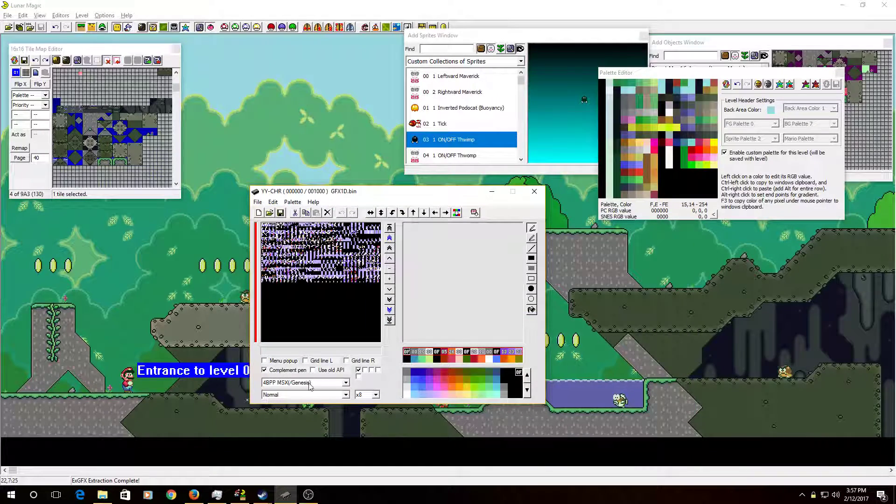
click(307, 384)
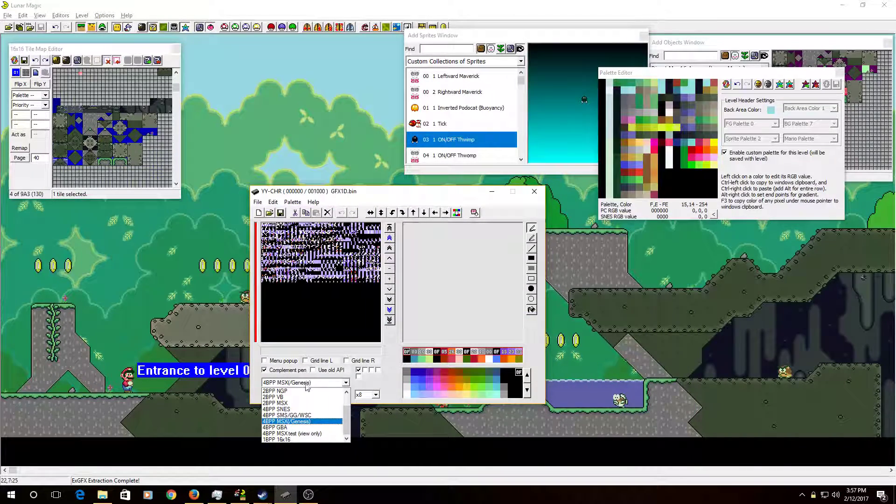
click(298, 409)
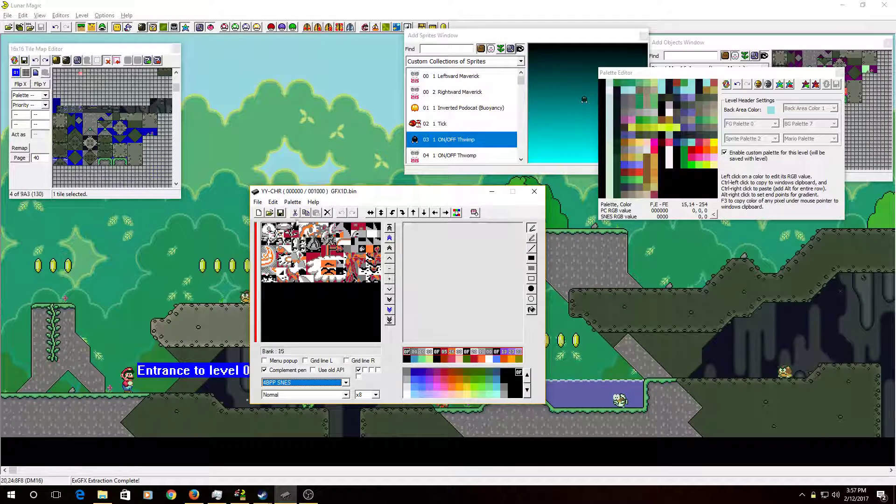
Open GFX00.bin from the Graphics folder and display it in the 4BPP SNES format
click(258, 202)
click(280, 223)
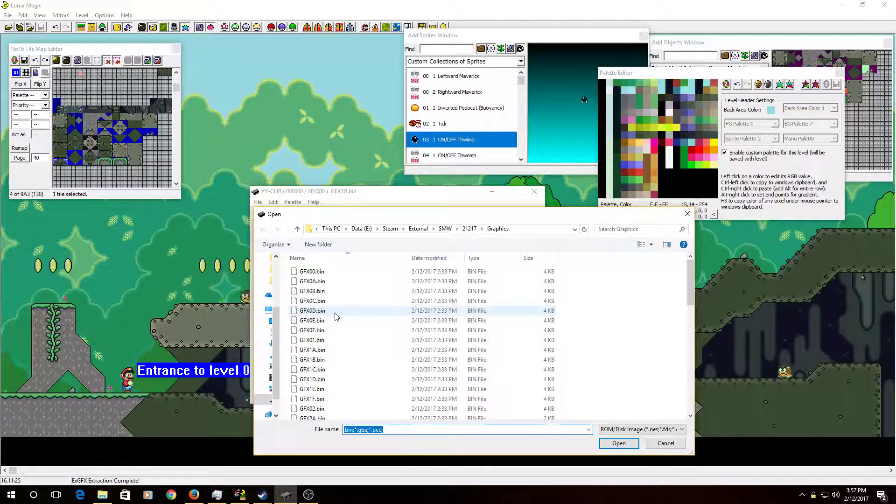
double_click(327, 271)
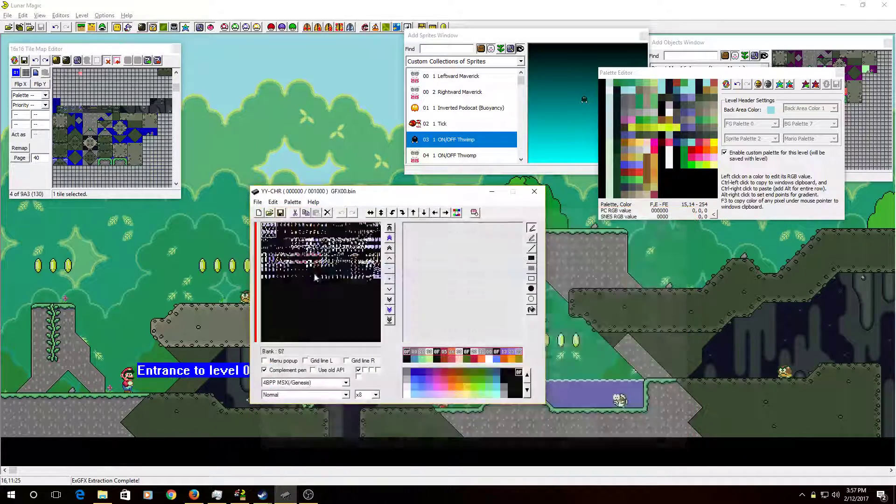
click(302, 383)
click(299, 407)
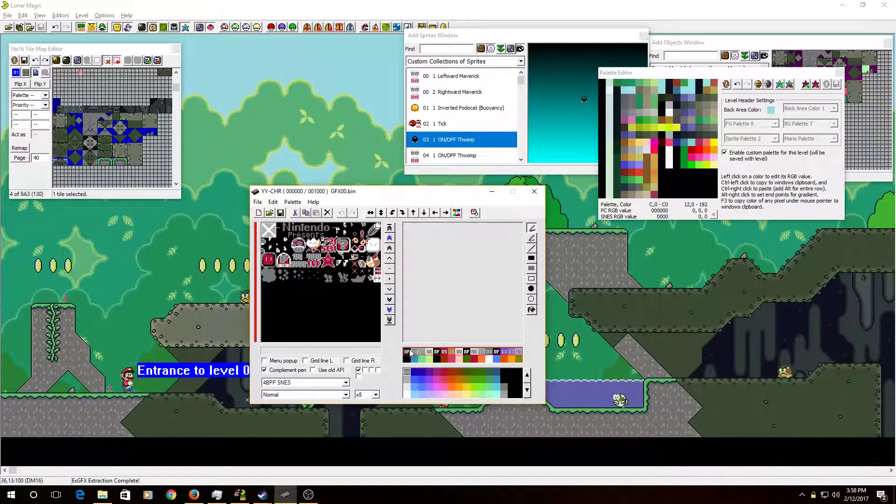
Set the first three colors of the active palette to light aqua, white and black
click(497, 396)
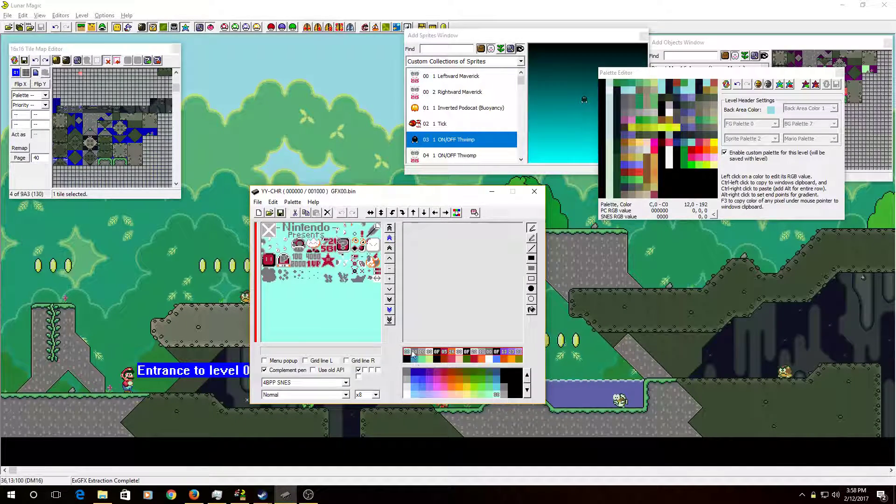
click(410, 394)
click(422, 353)
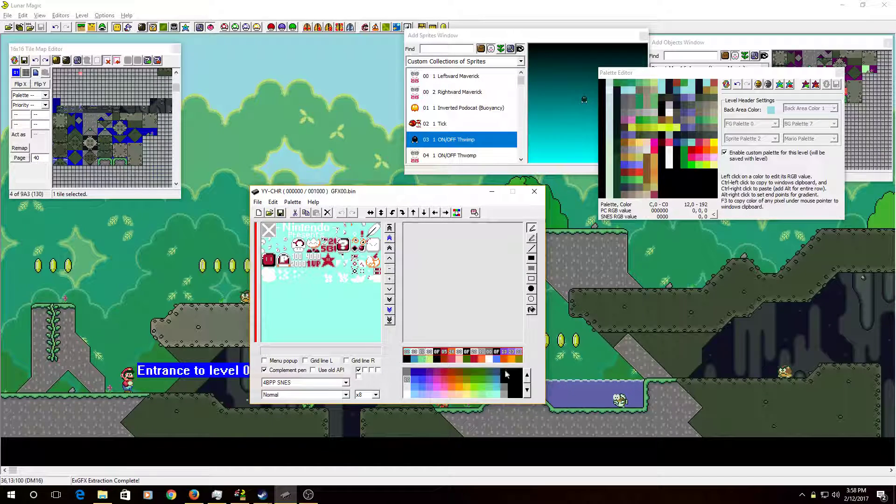
scroll(427, 353, down, 2)
click(429, 353)
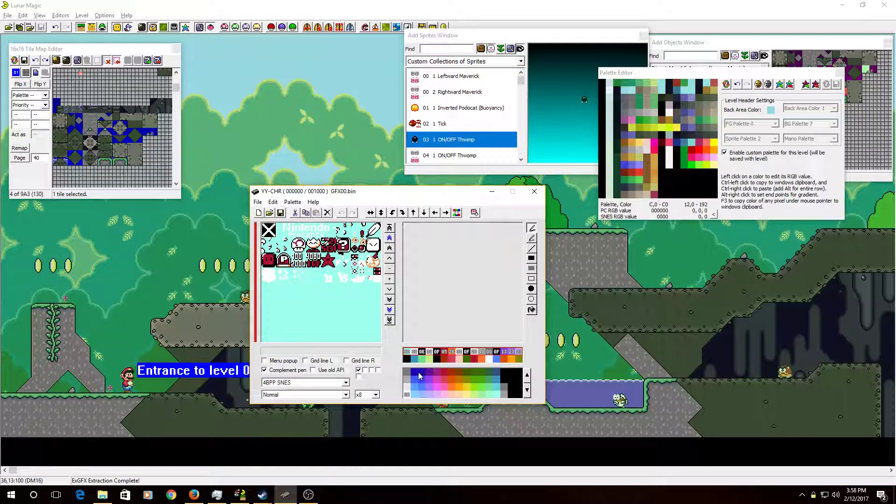
Set the fourth to sixth palette colors to dark, medium and light blue, and the next two to orange shades
click(415, 372)
click(439, 353)
click(415, 382)
click(444, 353)
click(415, 385)
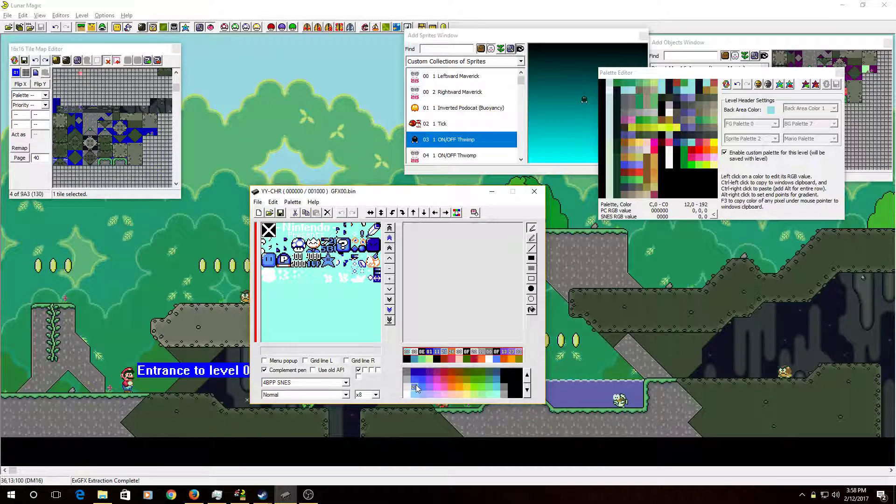
click(451, 359)
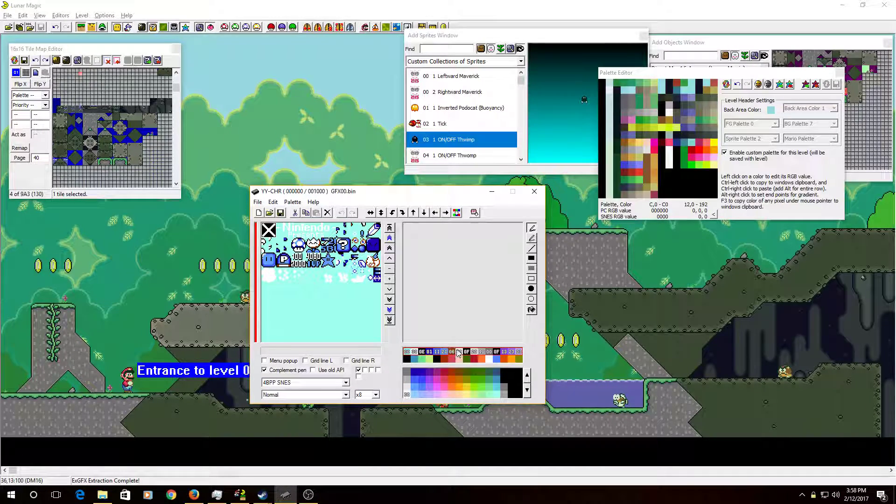
click(453, 382)
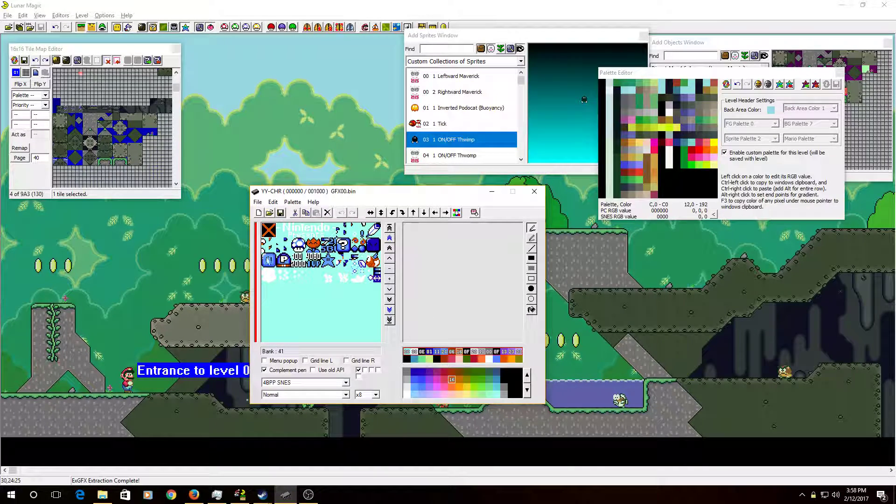
Open GFX01.bin from the Graphics folder and display its tiles in the 4BPP SNES format
click(259, 202)
click(280, 230)
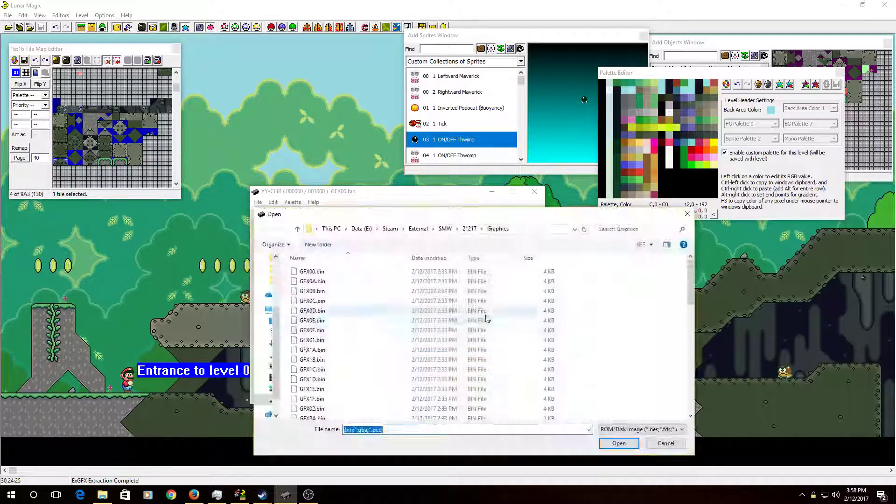
double_click(309, 341)
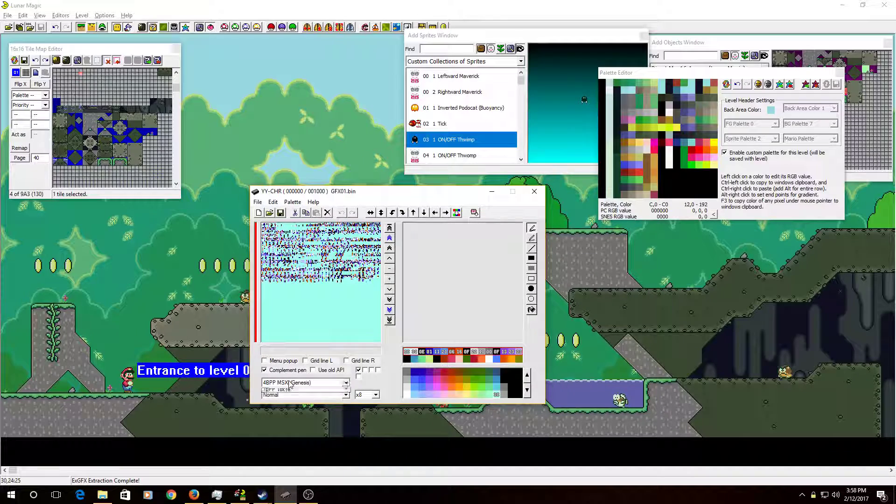
click(300, 413)
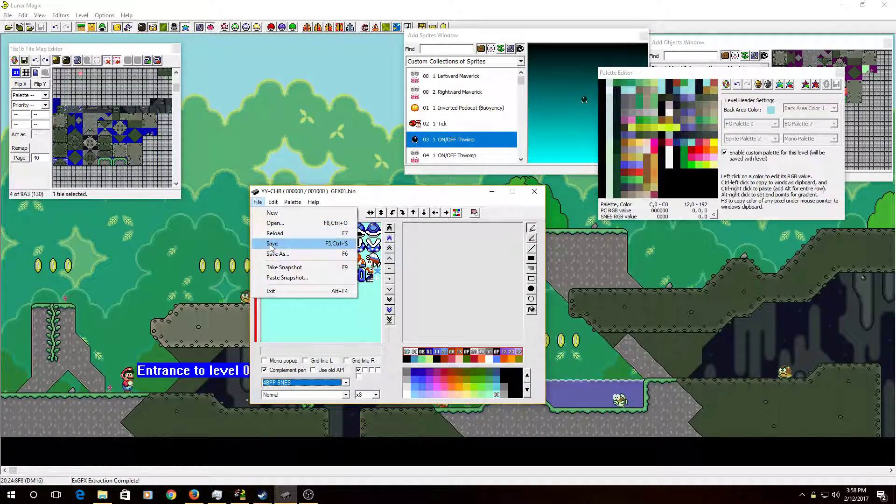
Open GFX1A.bin from the Graphics folder and display its tiles in the 4BPP SNES format
click(275, 223)
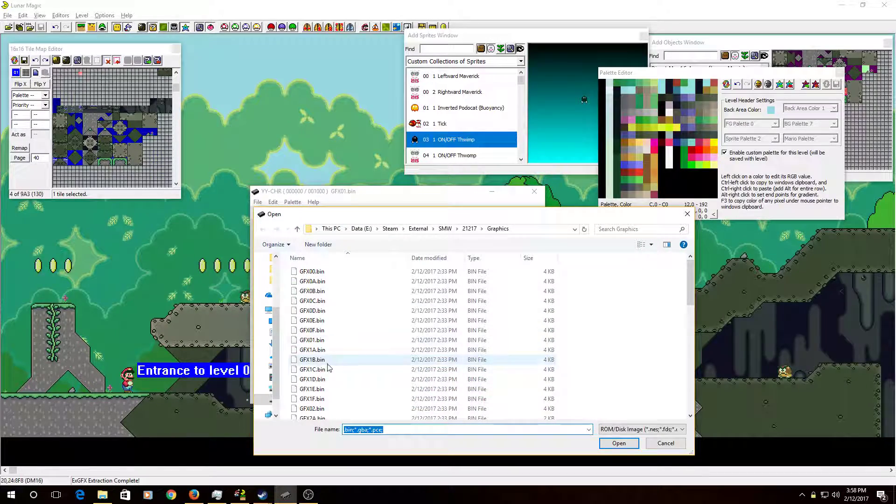
double_click(330, 348)
click(303, 383)
click(293, 414)
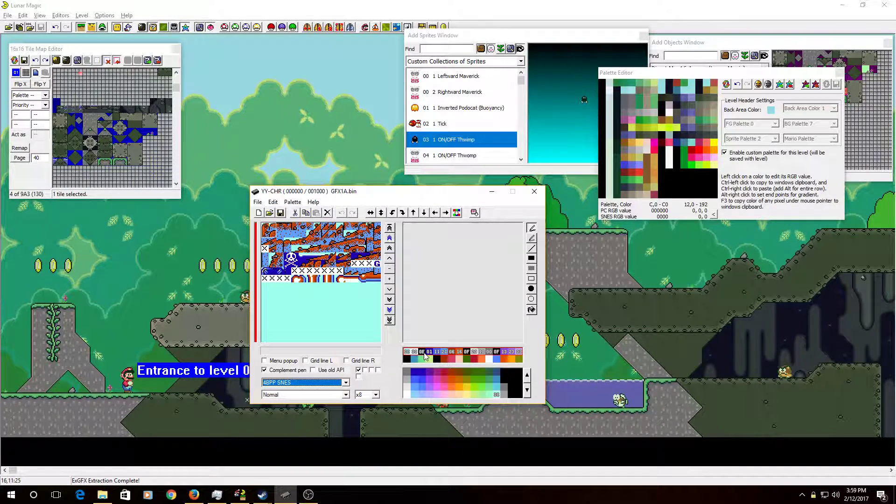
Open GFX02.bin from the Graphics folder and display its tiles in the 4BPP SNES format
click(257, 202)
click(268, 220)
double_click(314, 409)
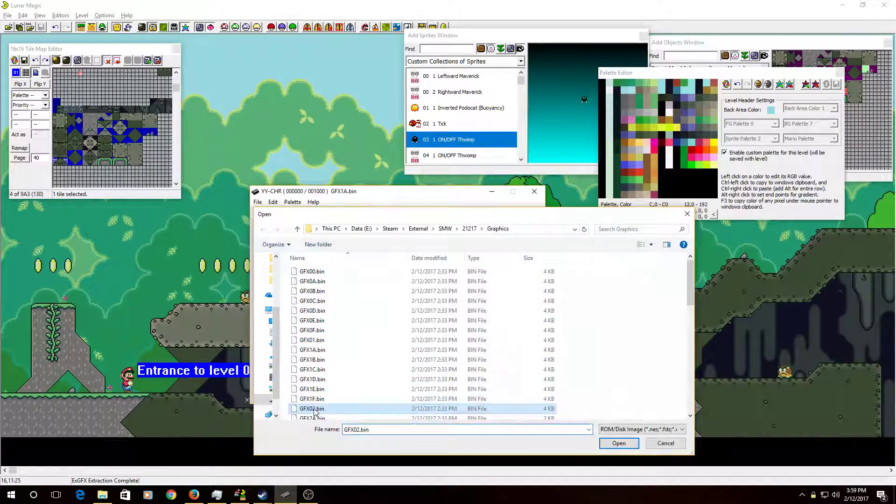
click(307, 383)
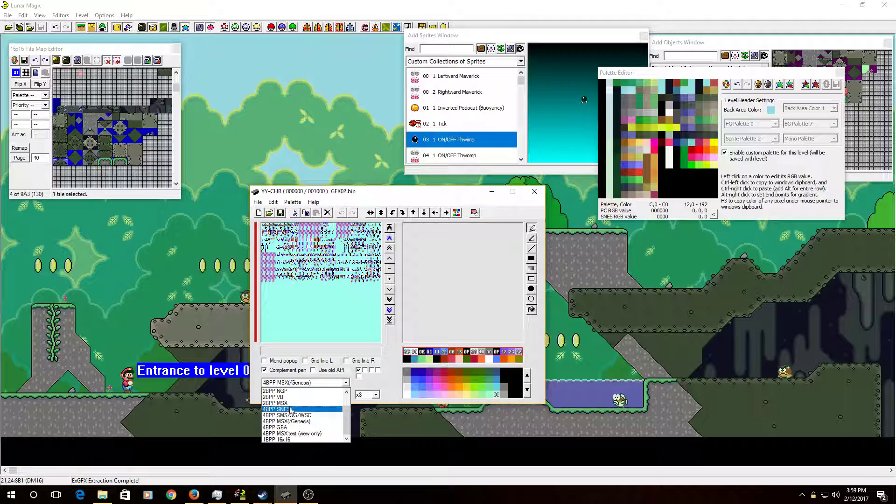
click(303, 405)
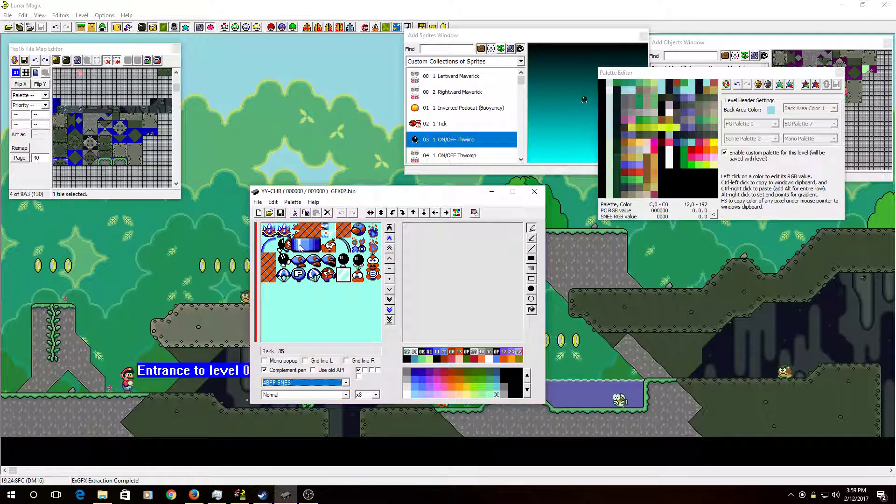
Open GFX1F.bin from the Graphics folder and display its tiles in the 4BPP SNES format
click(258, 202)
click(271, 212)
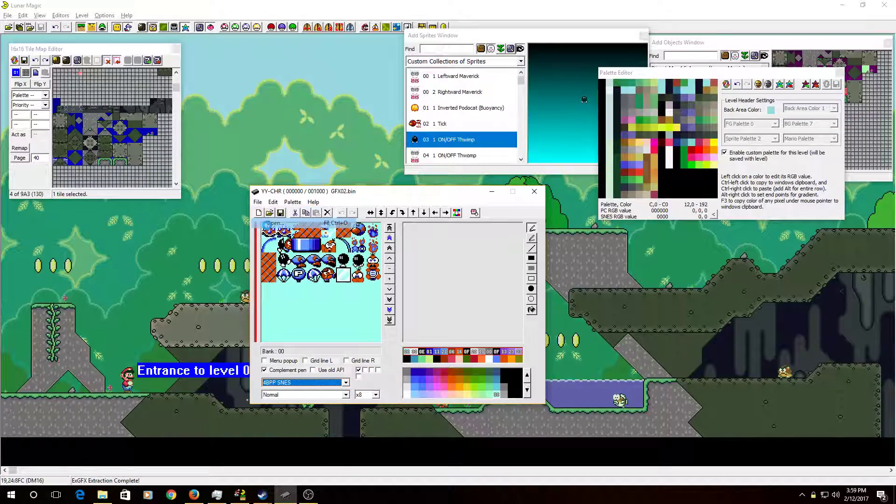
double_click(312, 399)
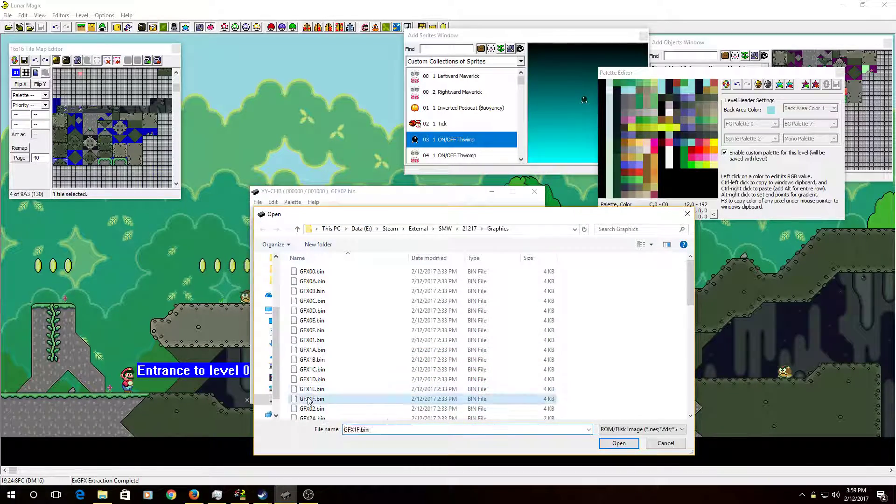
click(308, 383)
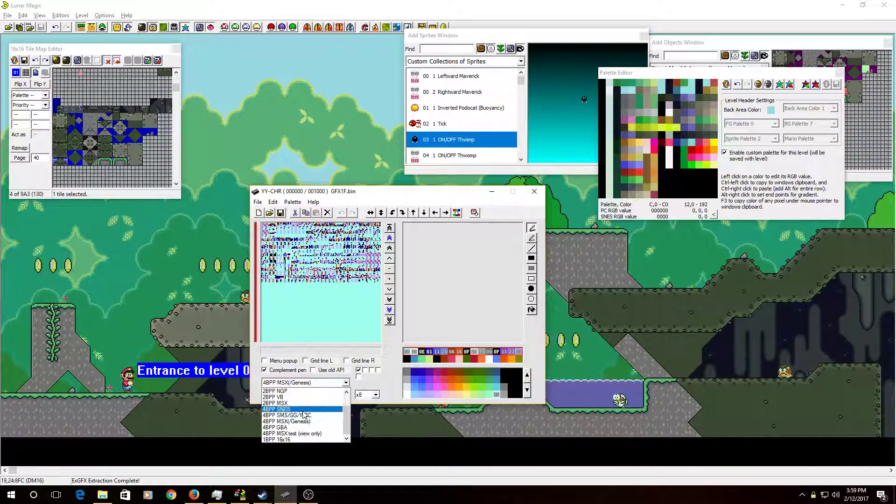
click(310, 400)
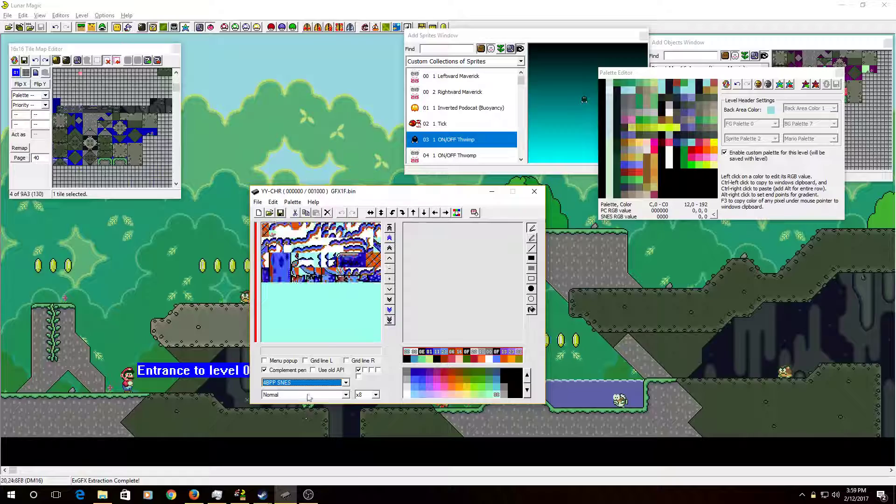
Reopen the same GFX1F.bin file and switch its tile display back to 4BPP SNES
click(257, 202)
click(275, 223)
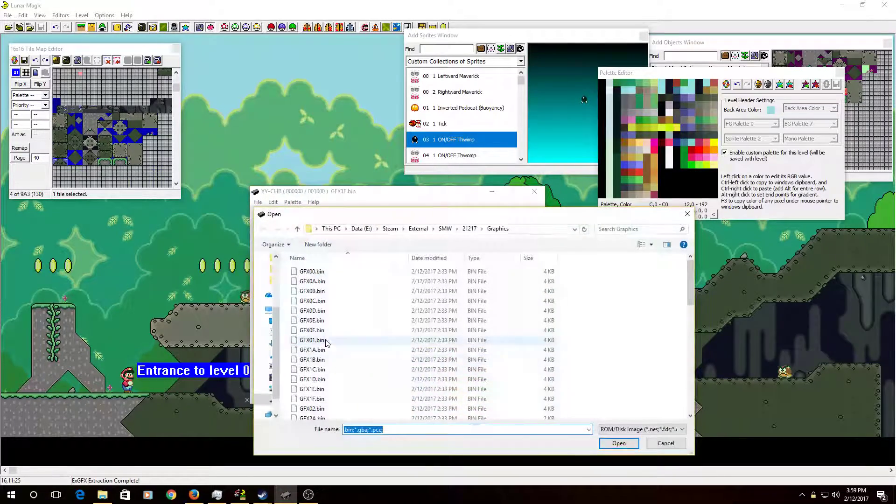
double_click(312, 399)
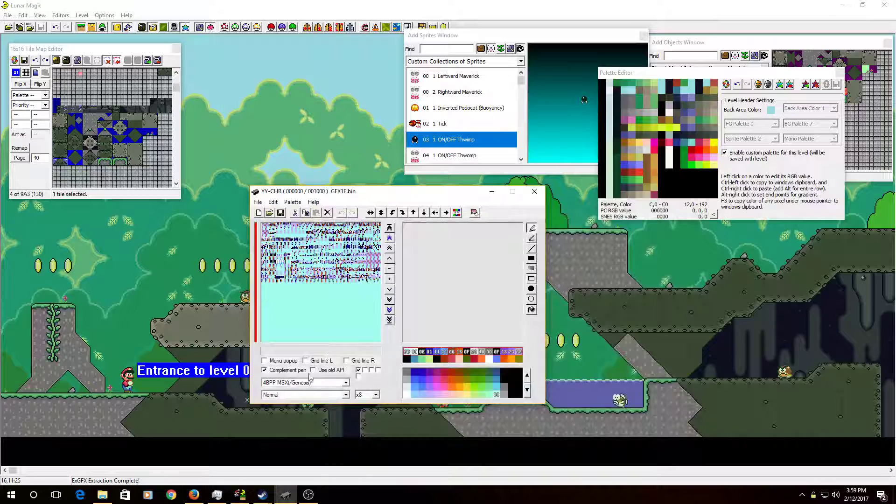
click(305, 382)
click(290, 410)
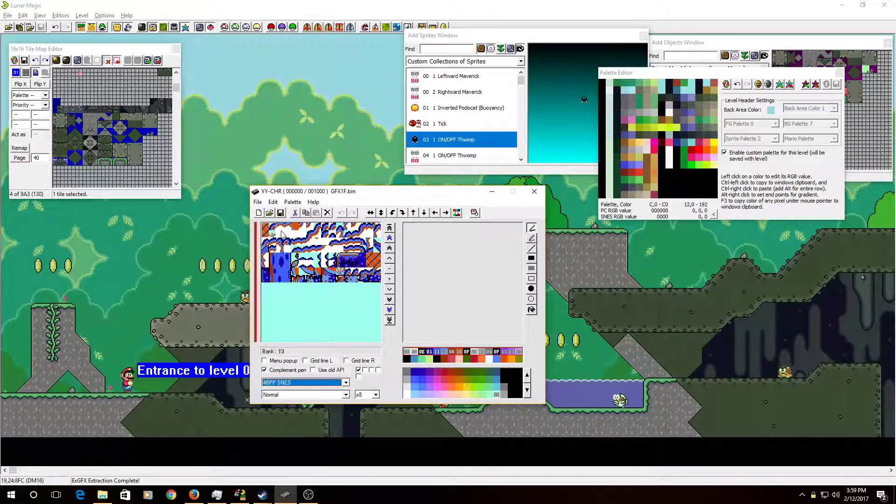
Open GFX1E.bin from the Graphics folder and display its tiles in the 4BPP SNES format
click(258, 202)
click(275, 223)
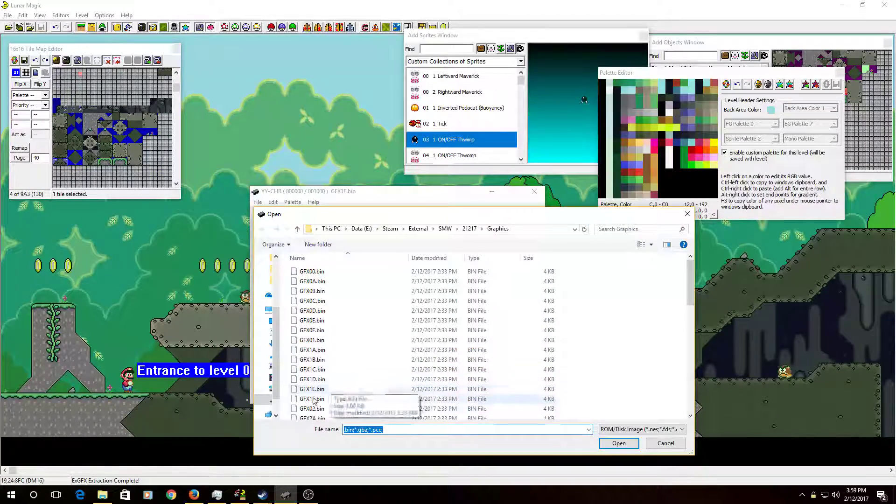
double_click(312, 389)
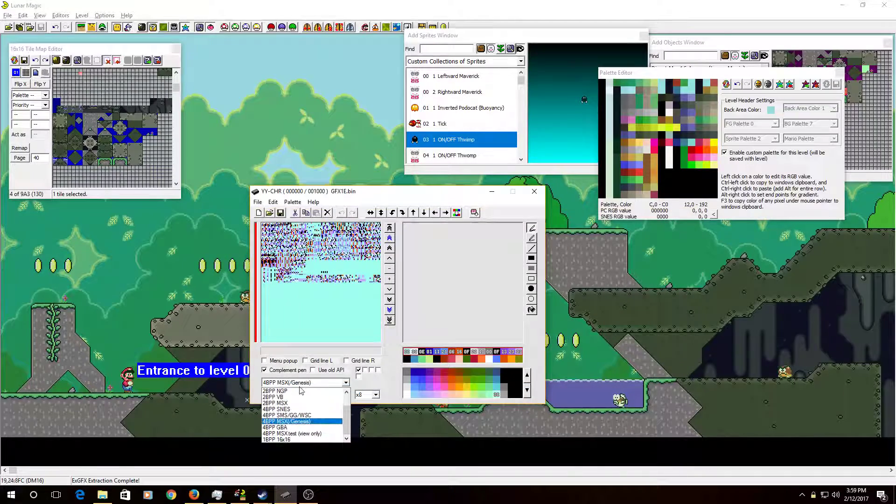
click(290, 409)
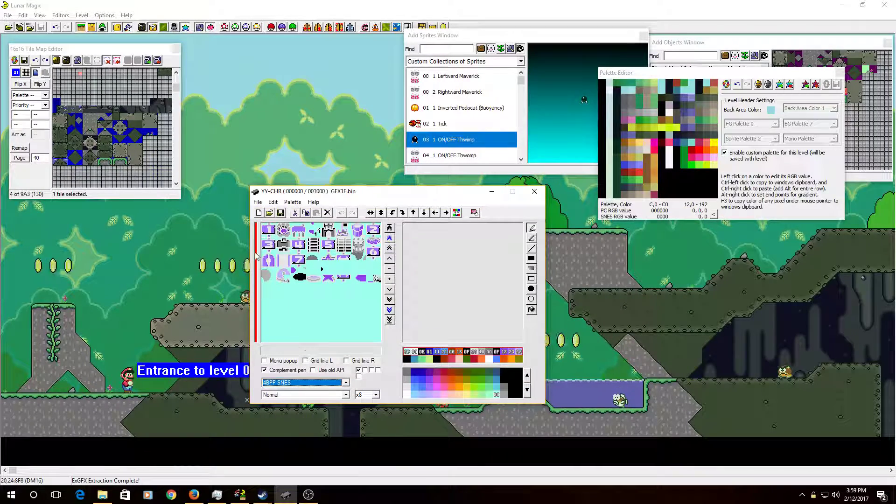
Open GFX02.bin again from the Graphics folder and display its tiles in the 4BPP SNES format
click(257, 203)
click(278, 226)
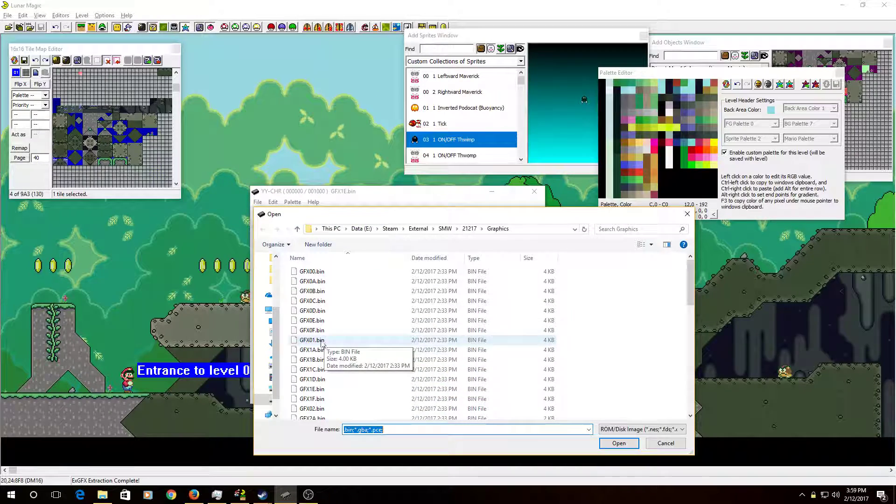
click(334, 370)
scroll(319, 387, down, 2)
double_click(312, 355)
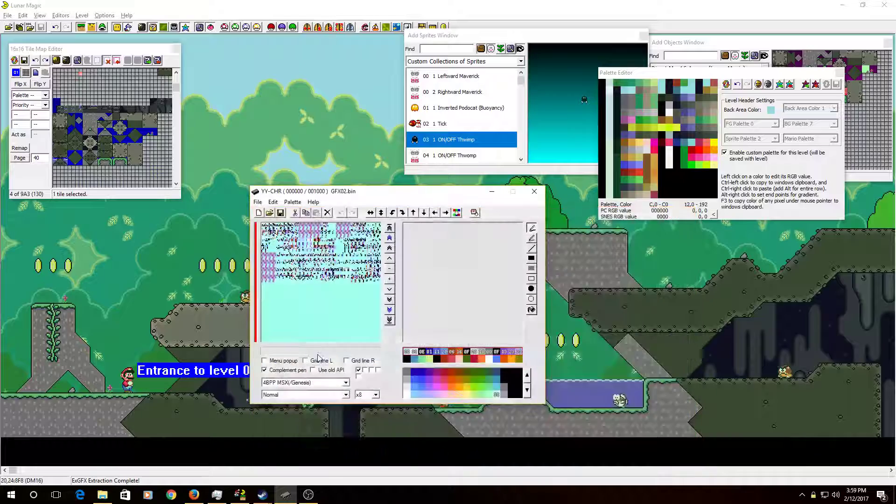
click(308, 382)
click(294, 410)
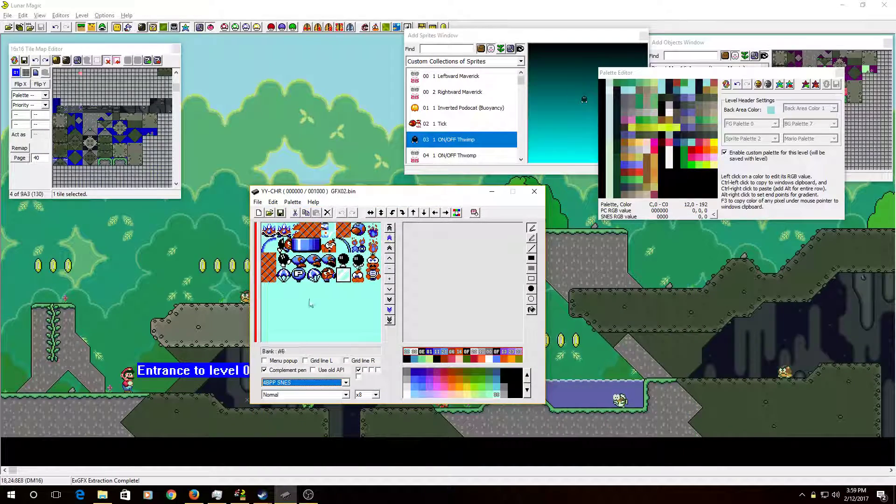
Open GFX03.bin from the Graphics folder and display its tiles in the 4BPP SNES format
click(258, 202)
click(280, 233)
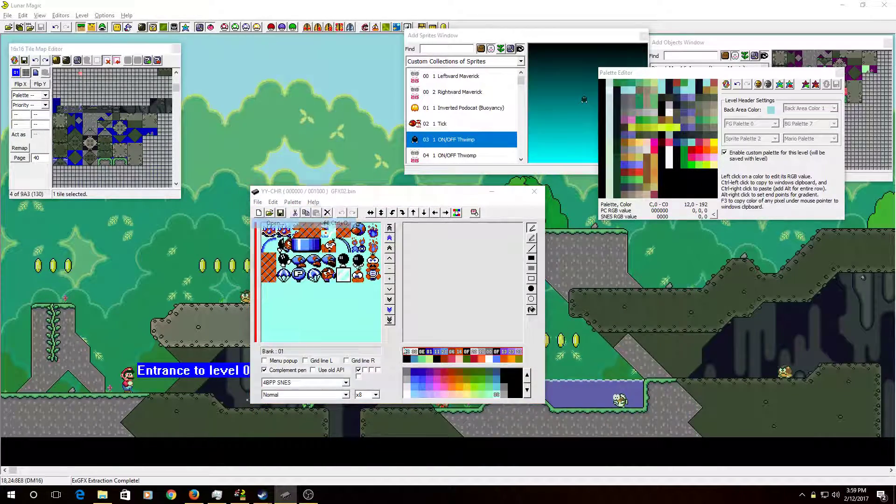
scroll(354, 364, down, 1)
click(366, 390)
scroll(366, 391, down, 3)
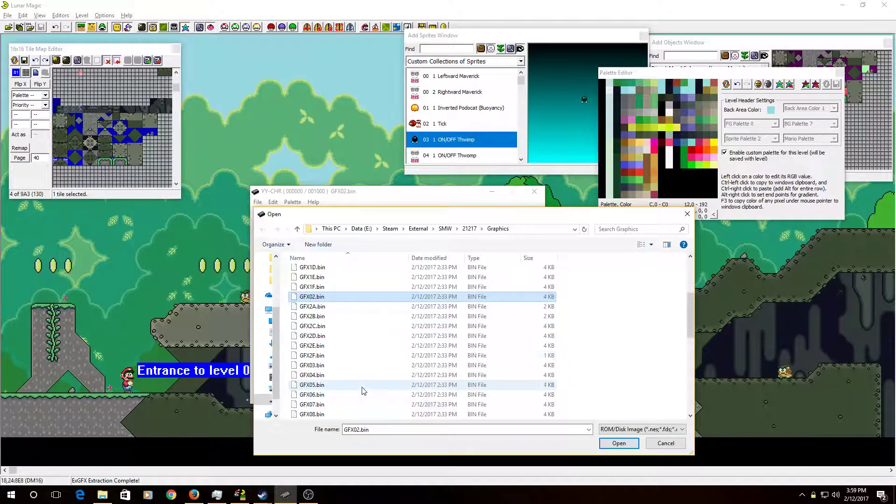
double_click(311, 366)
click(304, 382)
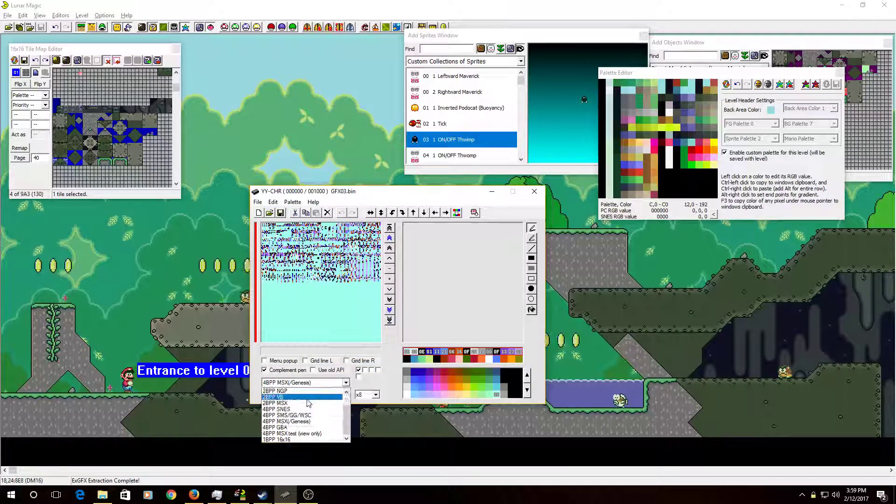
click(295, 410)
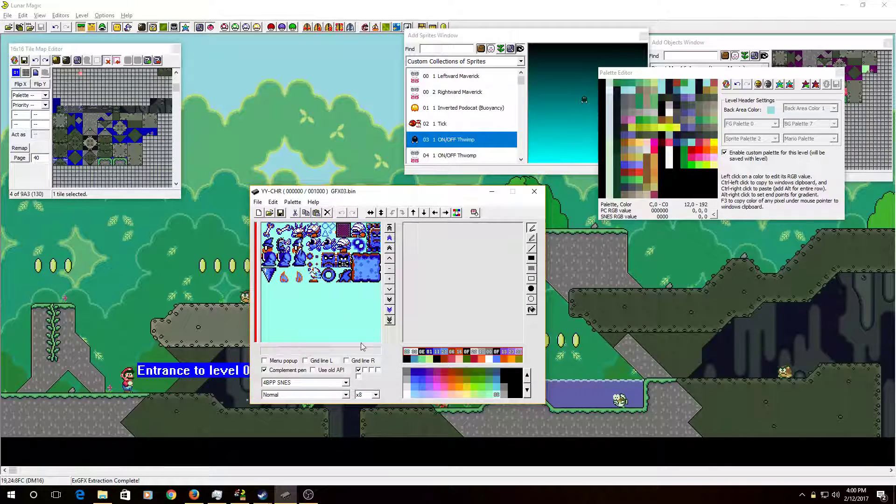
Switch to File Explorer, go to the YY CHR folder inside SMW, and launch a second instance of the yy-chr application
click(99, 498)
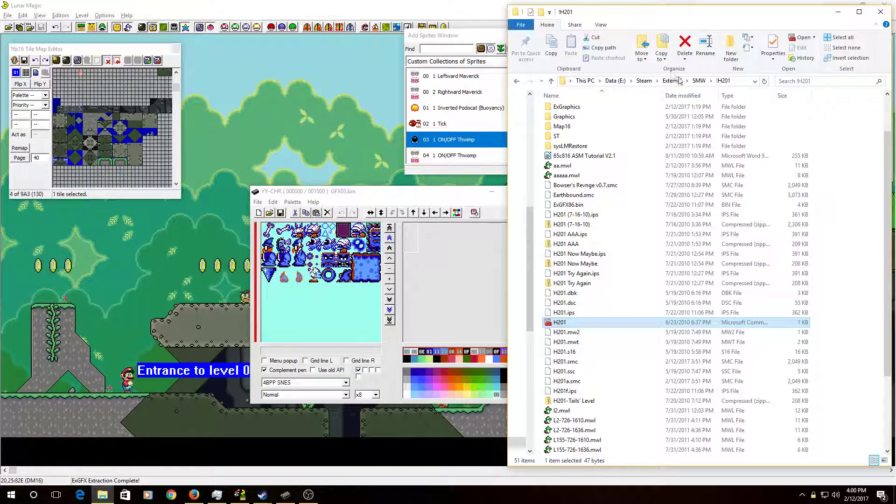
click(700, 80)
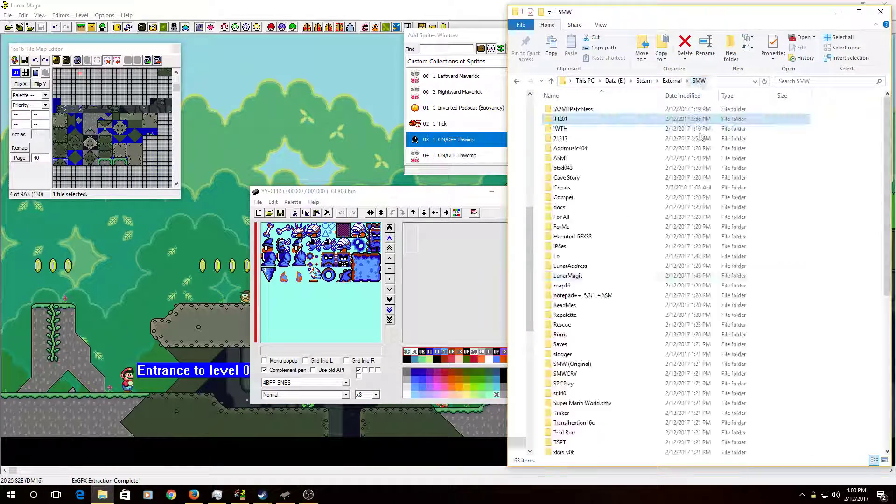
double_click(563, 440)
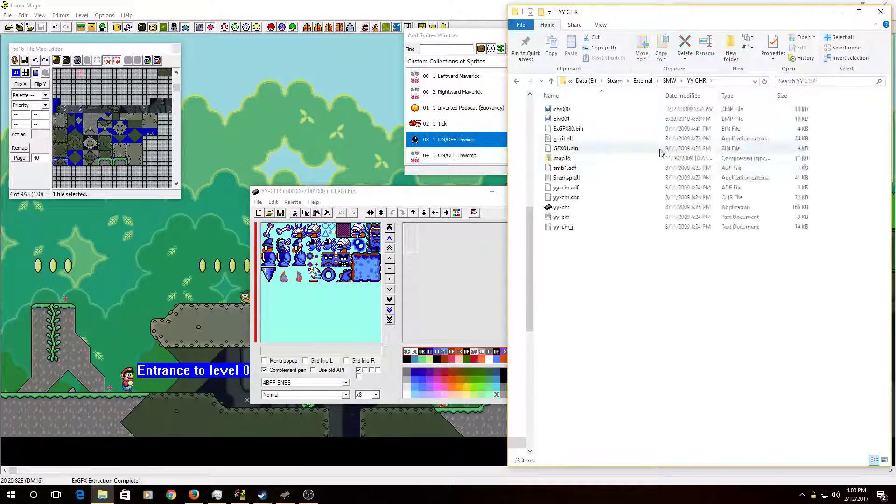
double_click(555, 207)
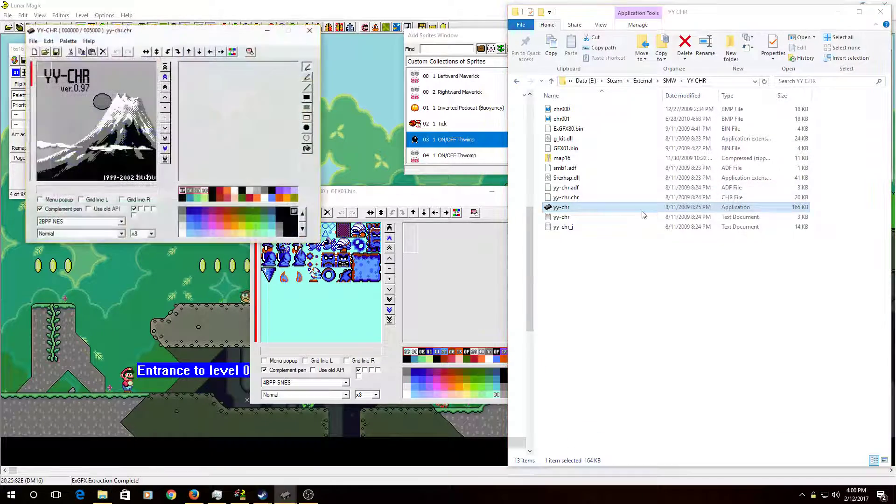
Move the second YY-CHR window clear of the first, then load GFX03.bin in it and display it as 4BPP SNES
drag(242, 28, 667, 62)
click(457, 76)
click(474, 96)
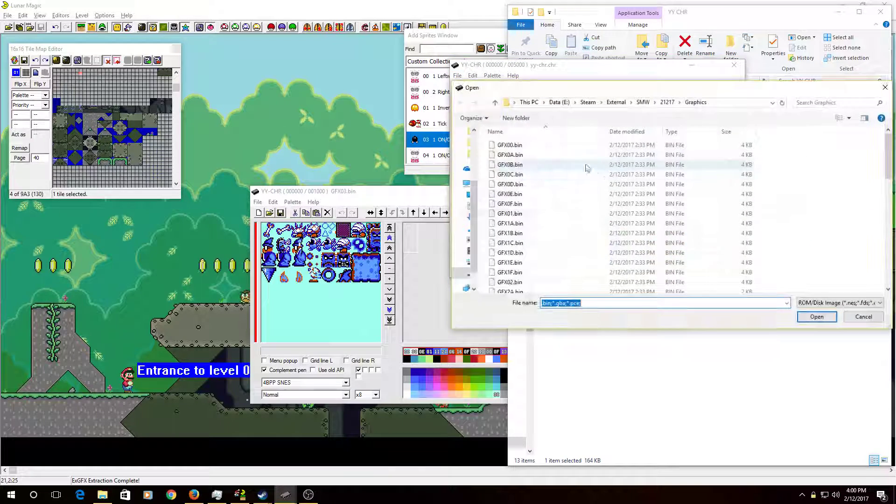
click(507, 272)
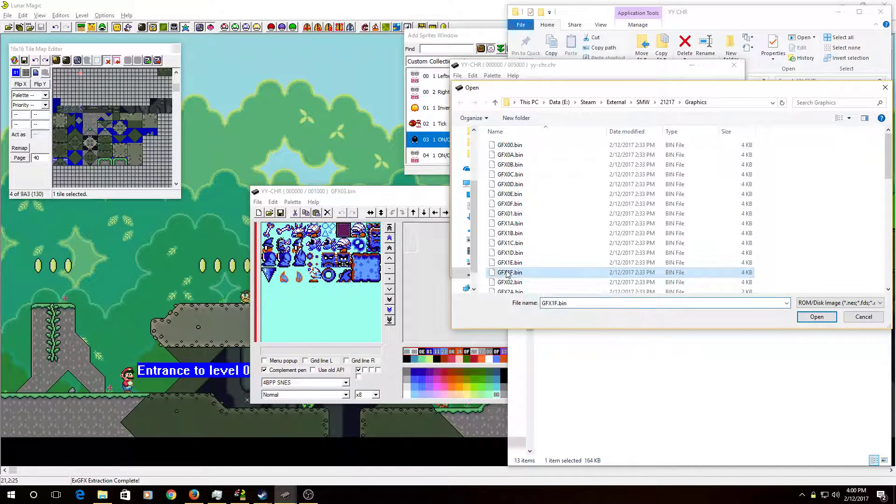
scroll(509, 276, down, 2)
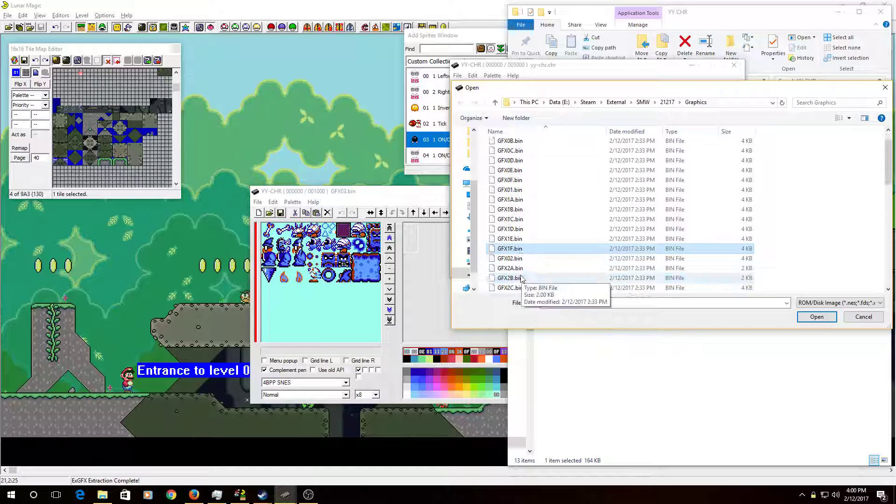
scroll(511, 279, down, 2)
double_click(510, 239)
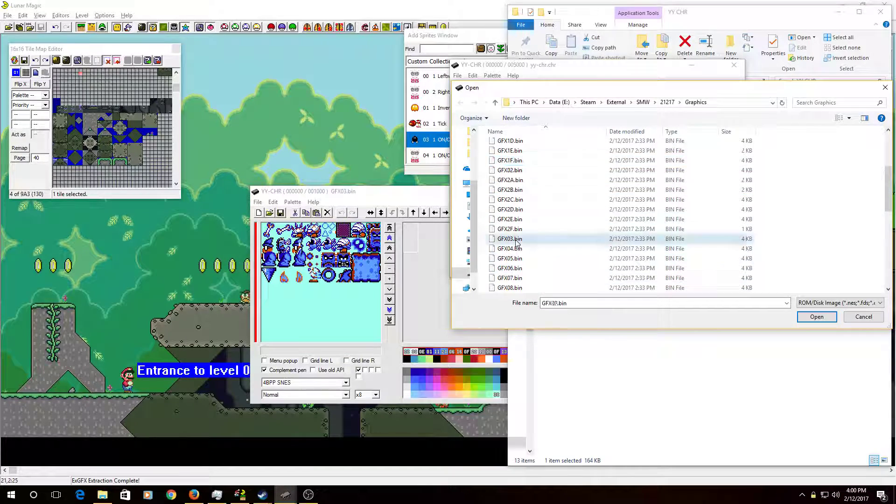
click(499, 256)
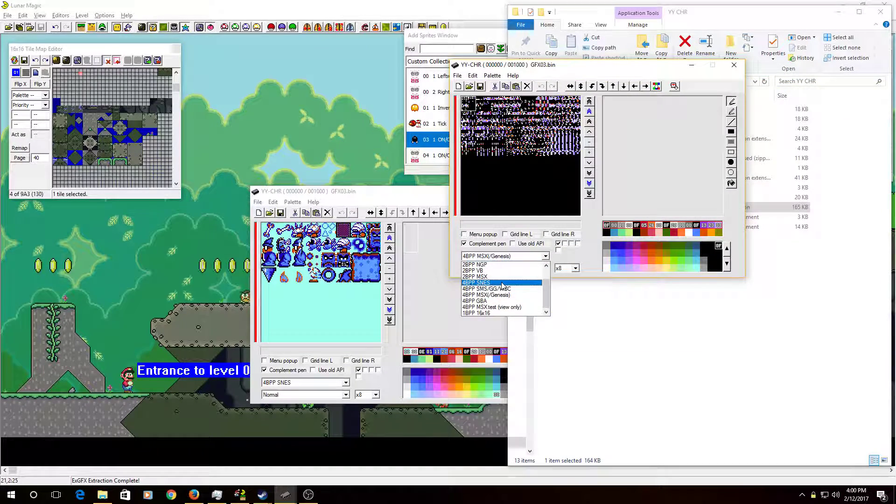
click(490, 290)
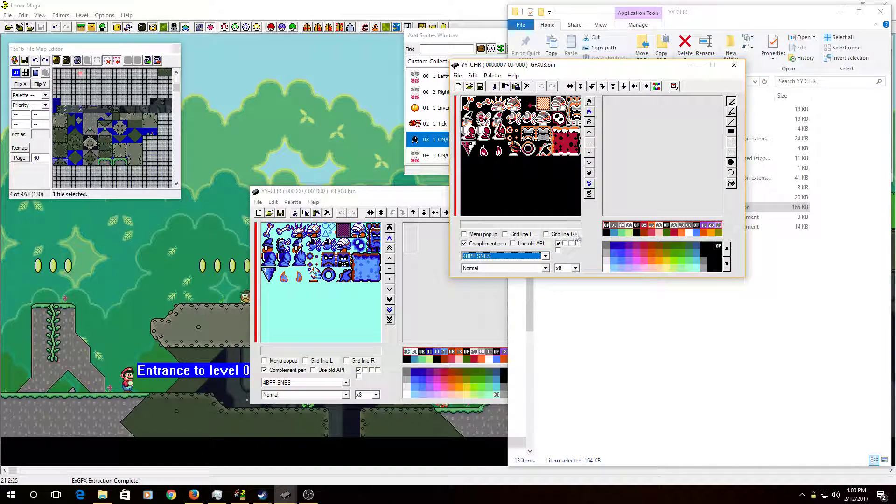
Recolour the second window's palette with a light pink background colour, a black third entry and a dark grey fourth entry
click(651, 270)
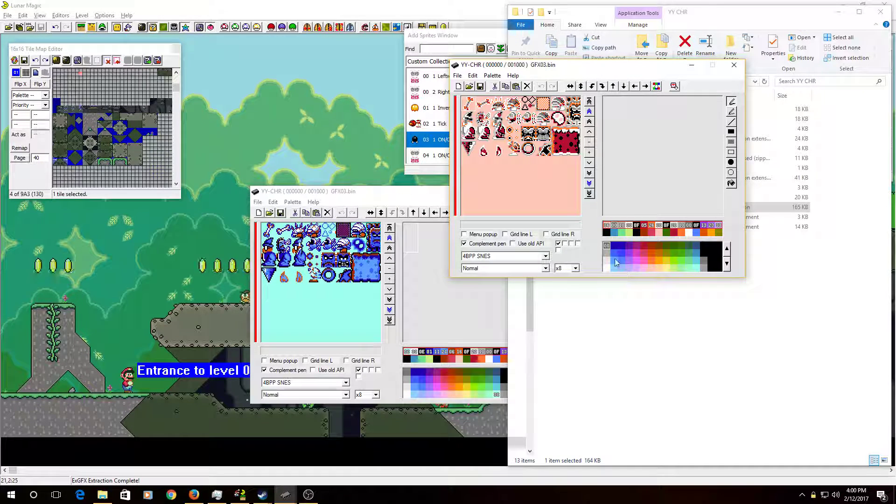
click(621, 229)
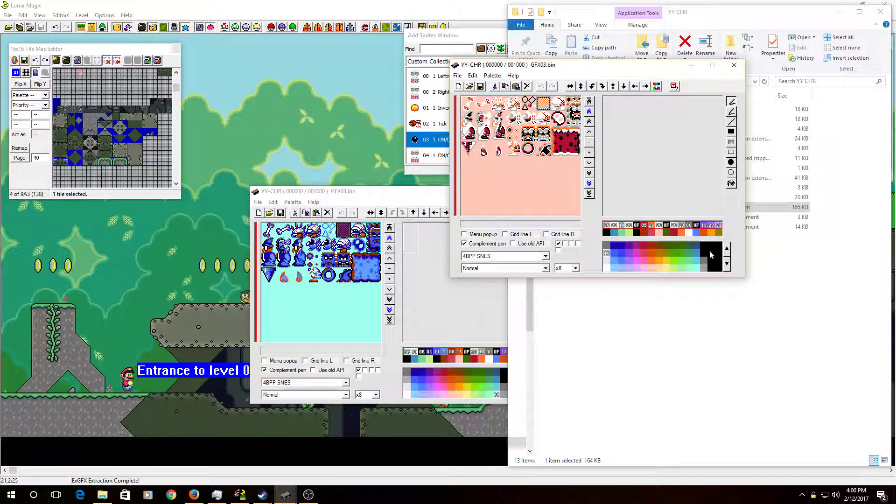
click(711, 254)
click(607, 246)
Set the following palette entries to progressively lighter greys and white, and recolour one further entry magenta
click(637, 228)
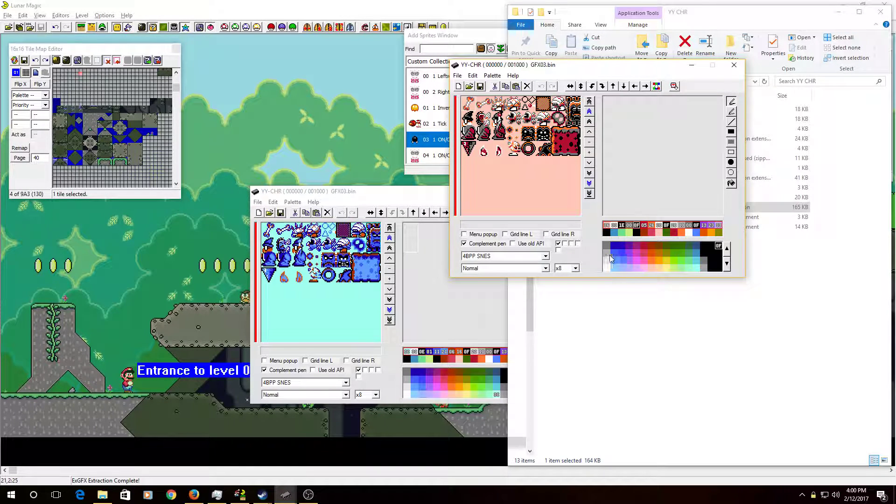
click(607, 253)
click(644, 226)
click(609, 261)
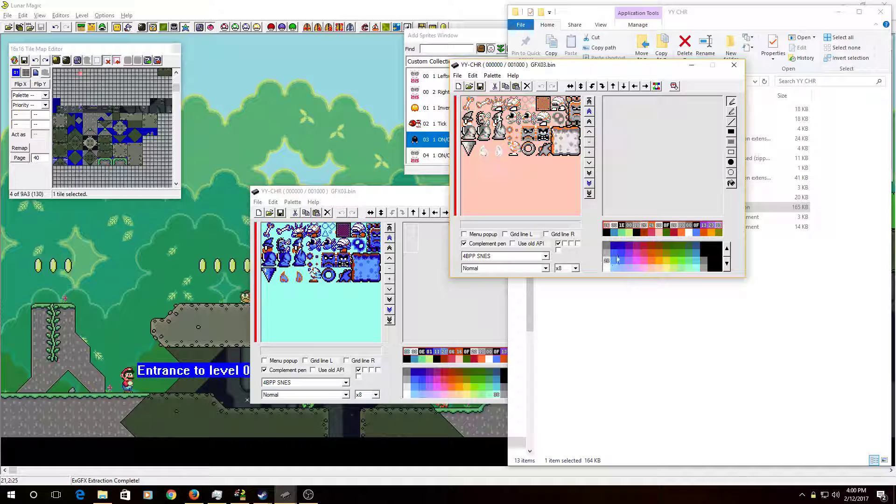
click(653, 227)
click(607, 268)
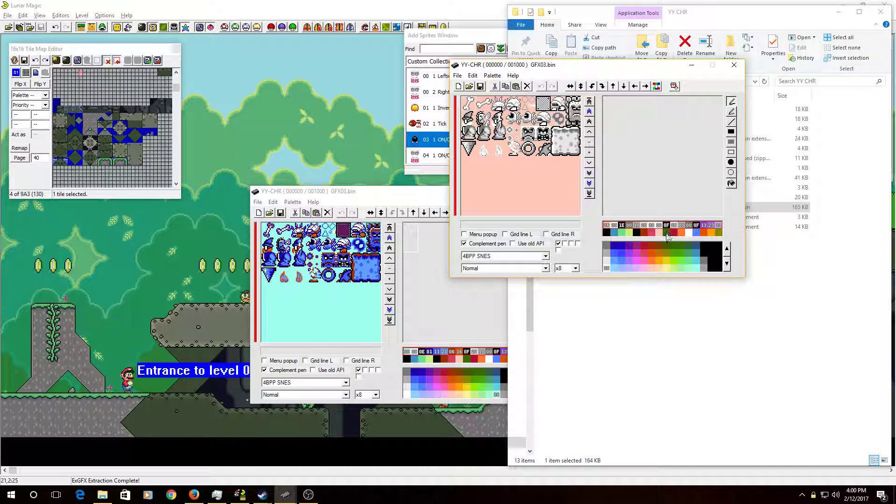
click(638, 260)
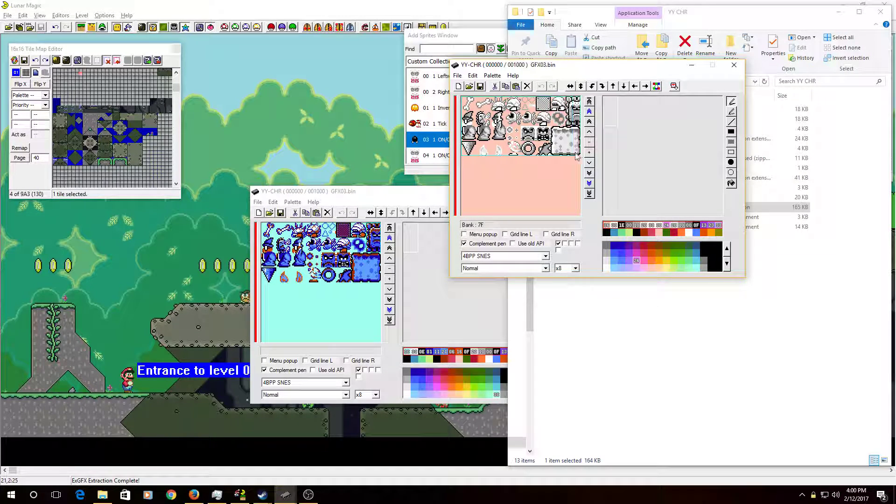
Clear the tiles in the second window and start saving it as a new file in the ExGraphics folder inside 21217
scroll(574, 154, down, 2)
click(457, 75)
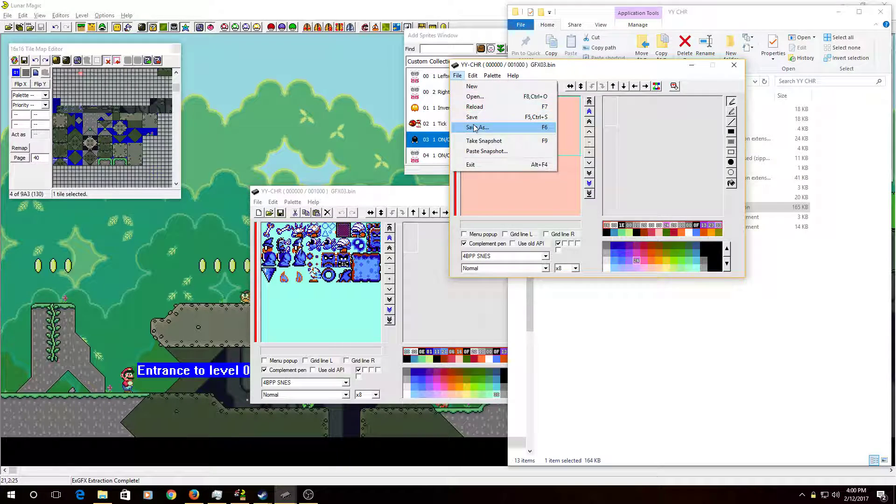
click(475, 128)
click(667, 102)
click(556, 147)
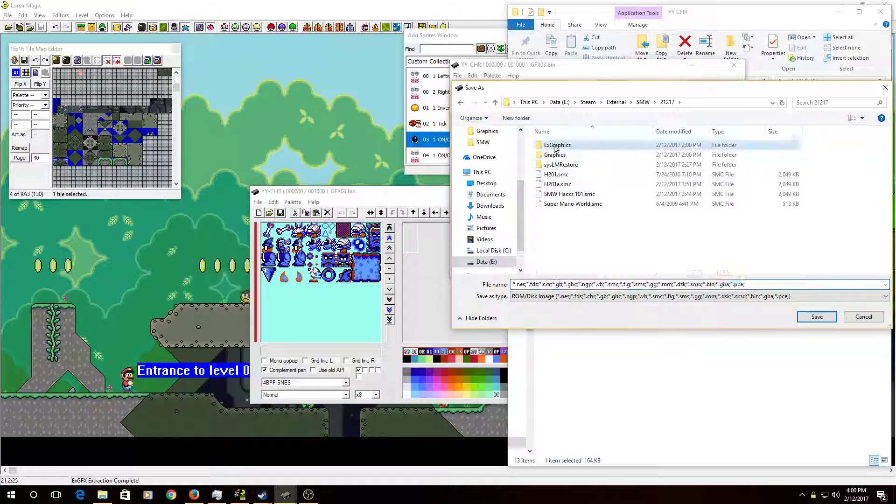
double_click(555, 148)
Check the numbering of the existing ExGFX files and save the blank graphics file as ExGFX96.bin
scroll(639, 232, down, 1)
click(562, 270)
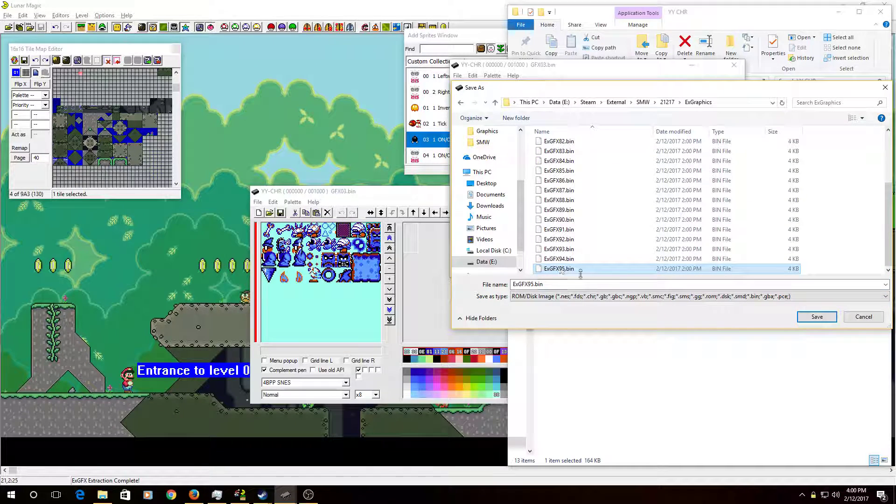
double_click(556, 284)
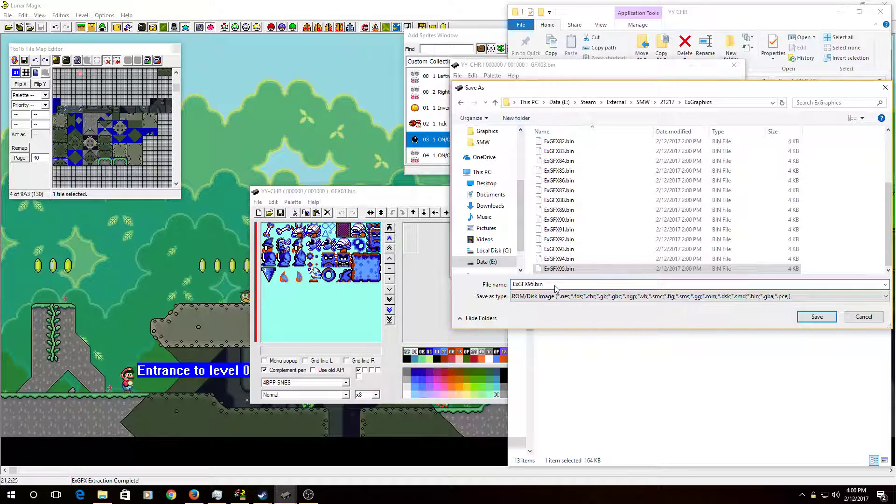
scroll(621, 196, up, 3)
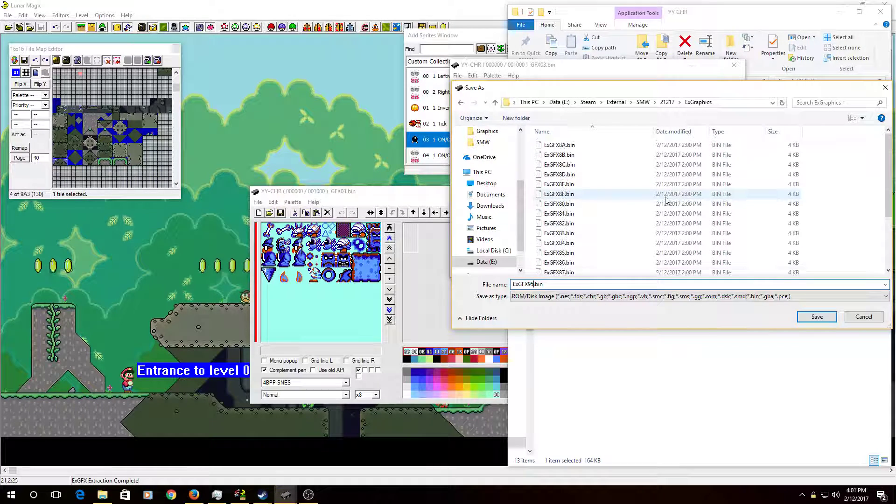
scroll(606, 196, down, 3)
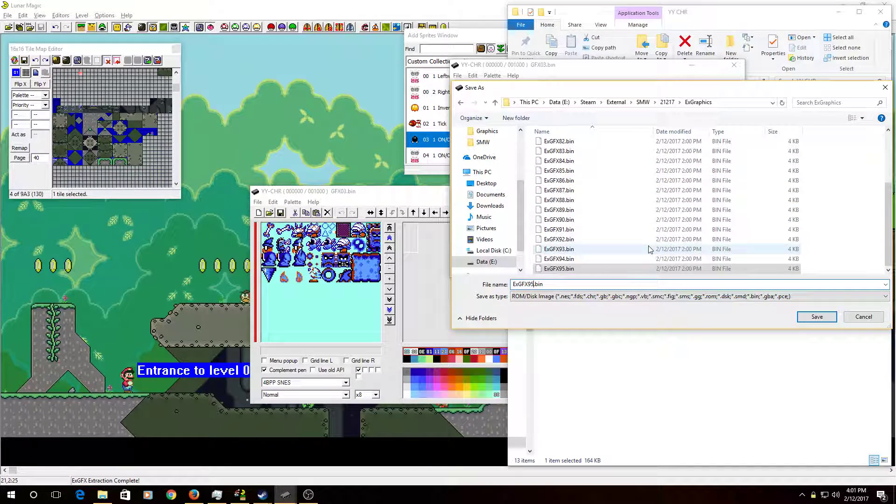
key(BackSpace)
text(6)
key(Return)
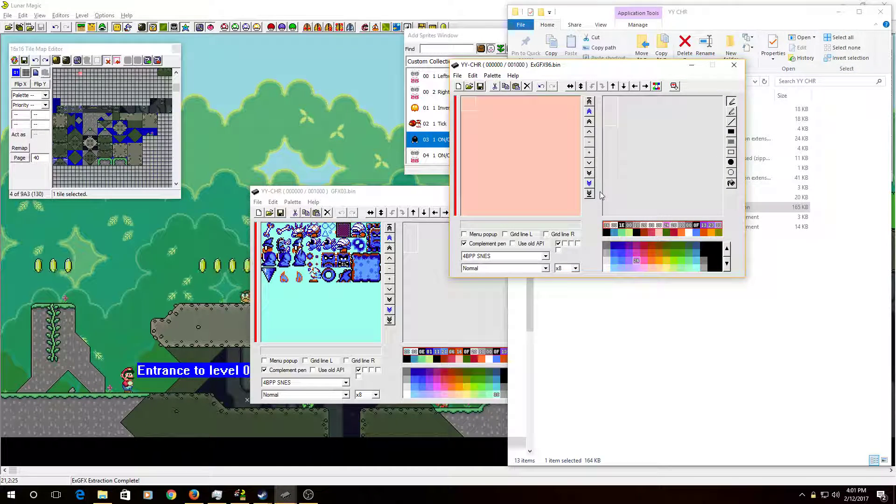
Paste the Thwomp tiles into the upper-left corner of ExGFX96.bin and mirror the pasted part to complete the stone block
key(ctrl+v)
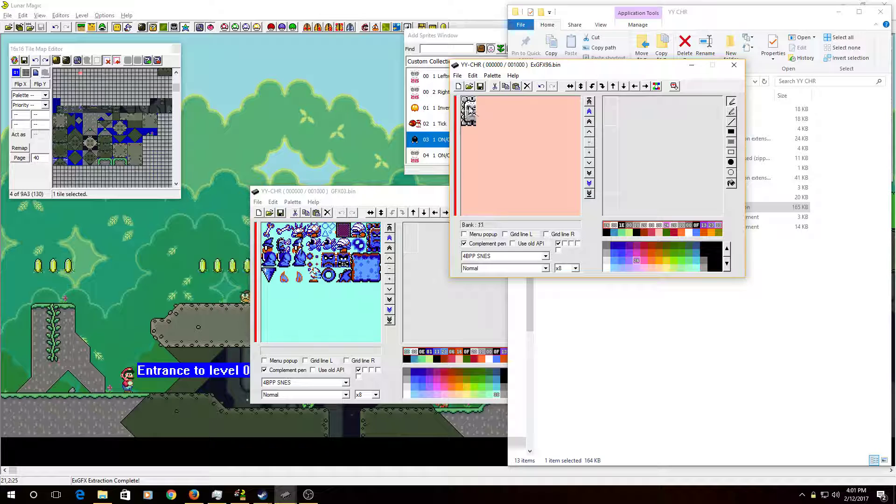
click(470, 122)
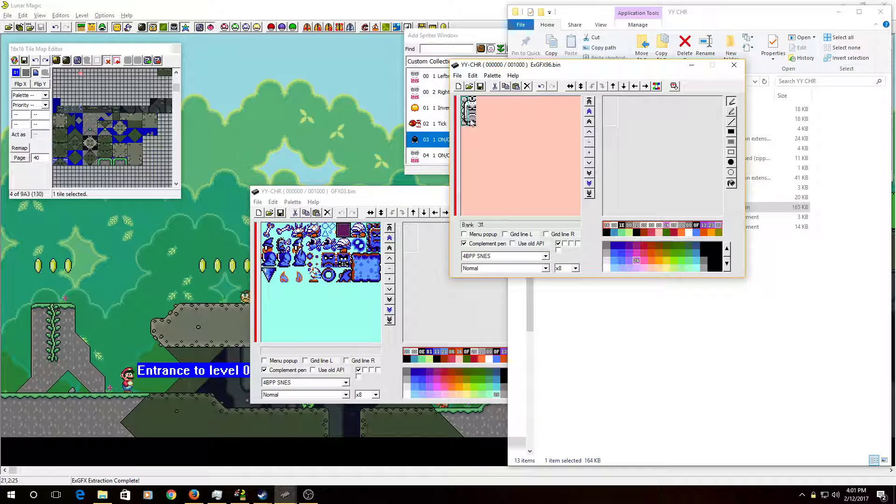
click(479, 101)
key(ctrl+v)
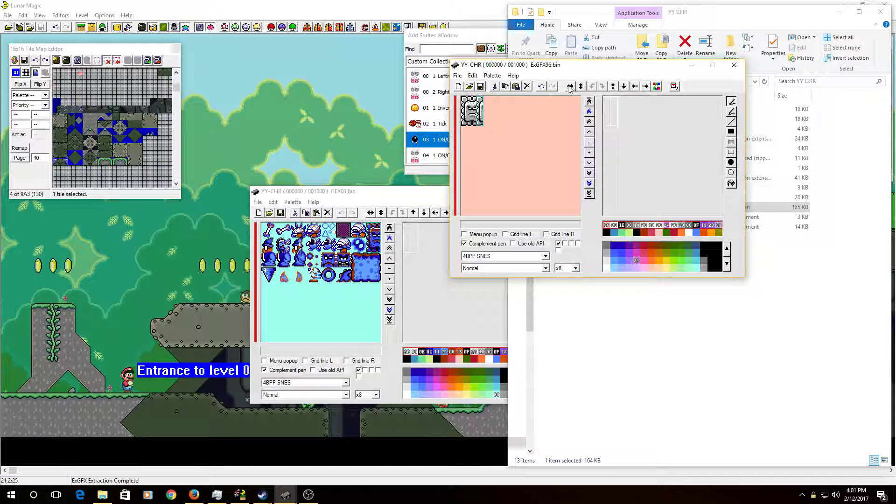
click(570, 90)
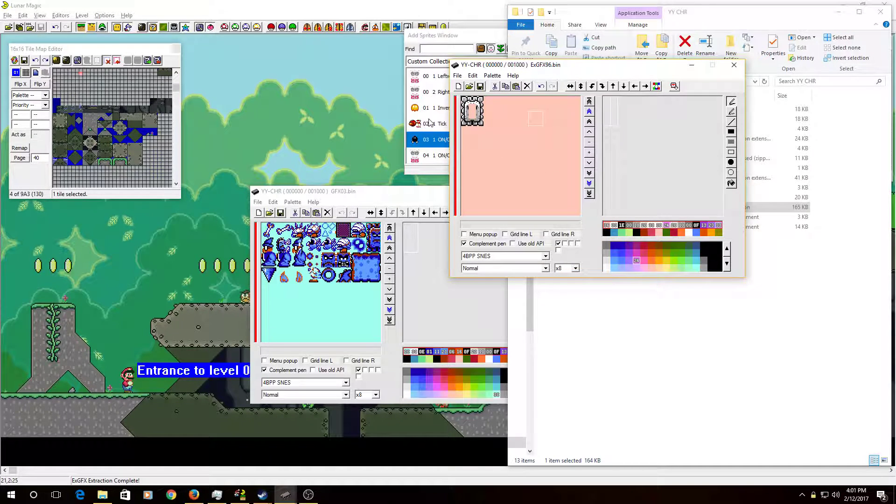
Try the Line tool on the block's inner edge, then undo the pixels and the blanking of the face
key(ctrl+v)
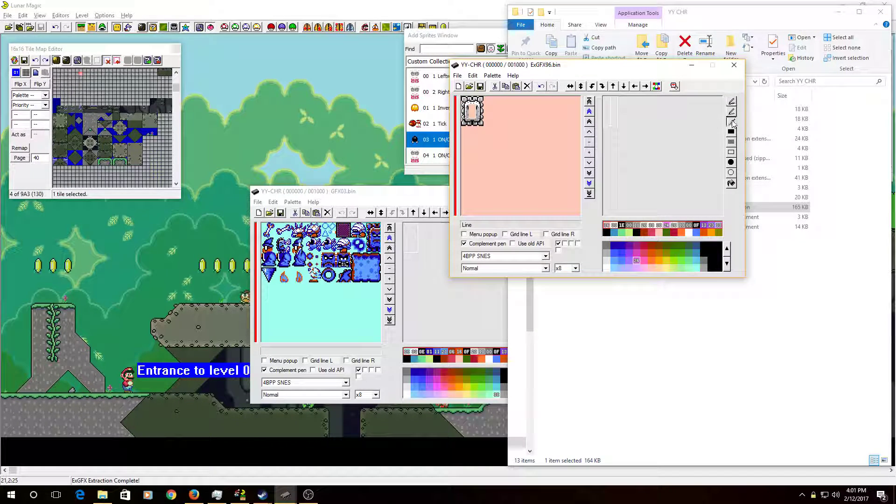
key(ctrl+z)
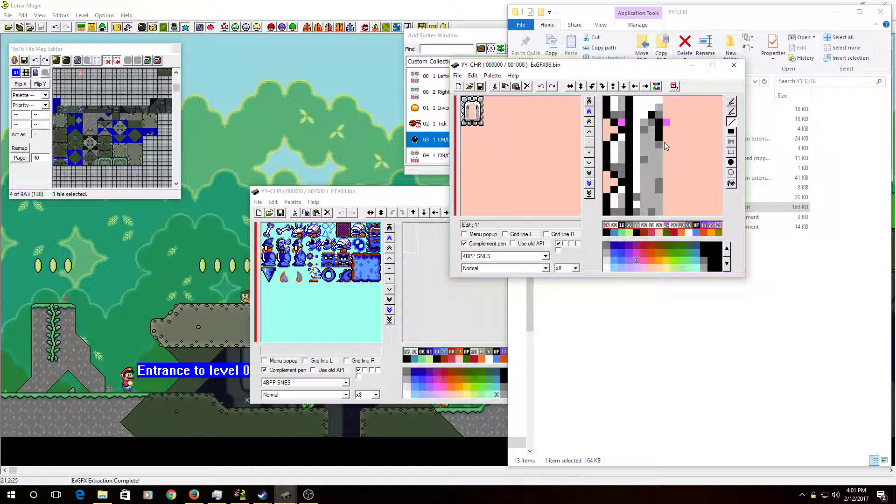
key(ctrl+z)
key(ctrl+v)
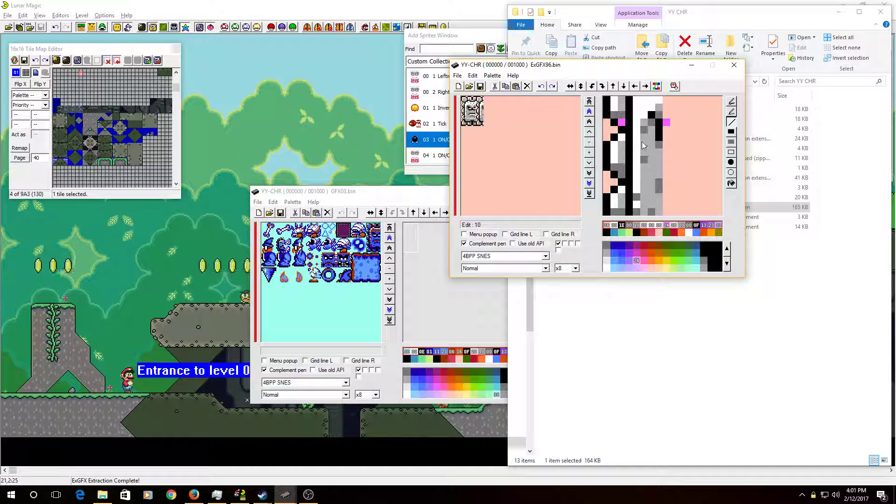
Blank out the Thwomp's face, clean up the black pixels on the remaining inner edge, and mirror the tiles horizontally
right_click(651, 137)
key(ctrl+v)
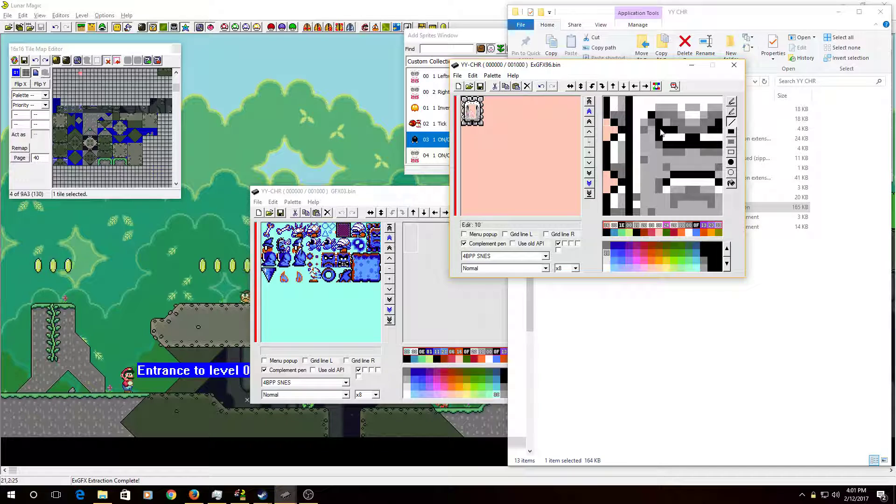
key(ctrl+z)
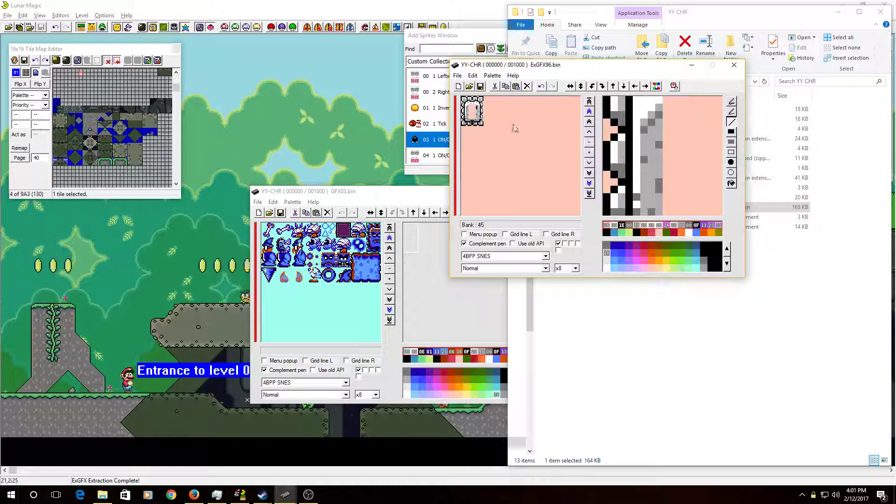
key(h)
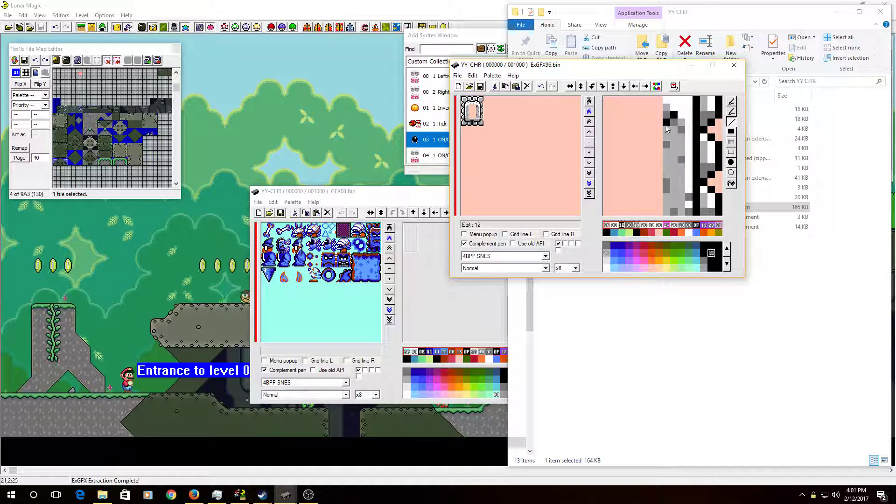
Fill the block's interior with grey, painting over the leftover edge pixels, and add scattered darker grey specks
drag(666, 126, 673, 118)
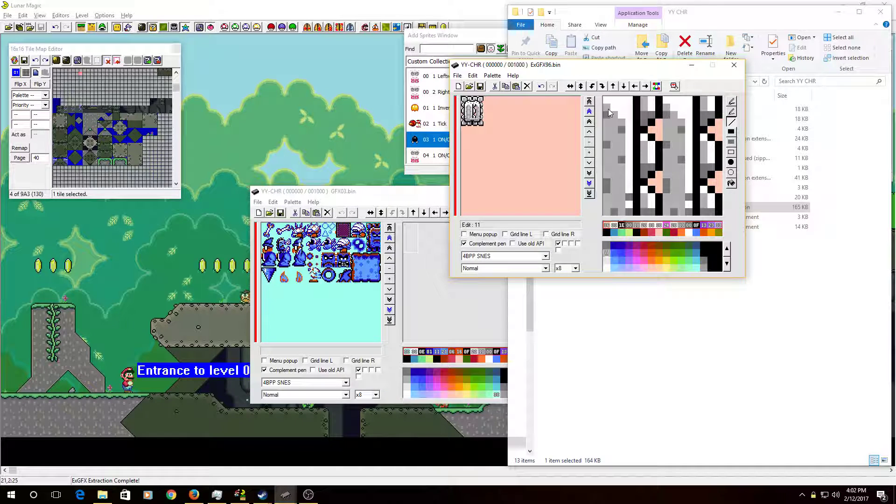
click(663, 108)
drag(668, 104, 630, 105)
key(ctrl+z)
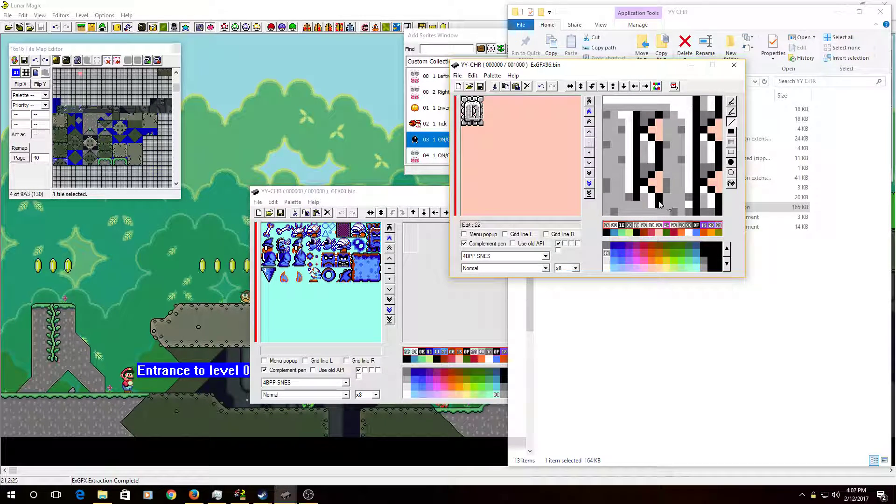
mouse_move(645, 196)
mouse_down()
mouse_move(663, 204)
mouse_move(628, 195)
mouse_up()
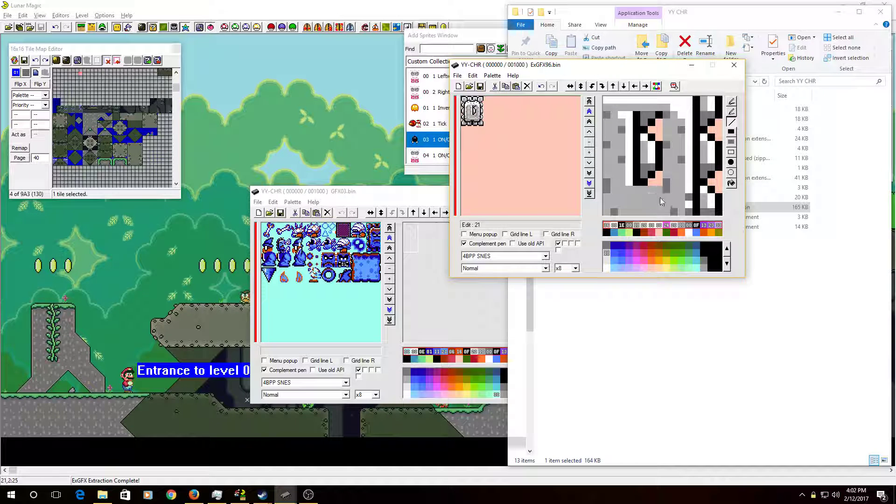
mouse_move(662, 158)
mouse_down()
mouse_move(660, 171)
mouse_move(660, 115)
mouse_move(623, 116)
mouse_move(629, 182)
mouse_move(632, 123)
mouse_move(640, 176)
mouse_move(646, 123)
mouse_move(652, 190)
mouse_move(650, 121)
mouse_up()
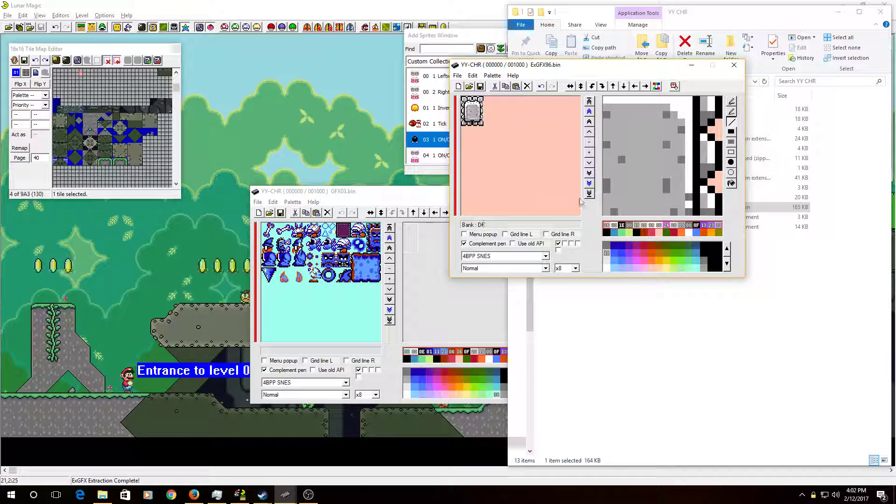
right_click(621, 157)
click(637, 189)
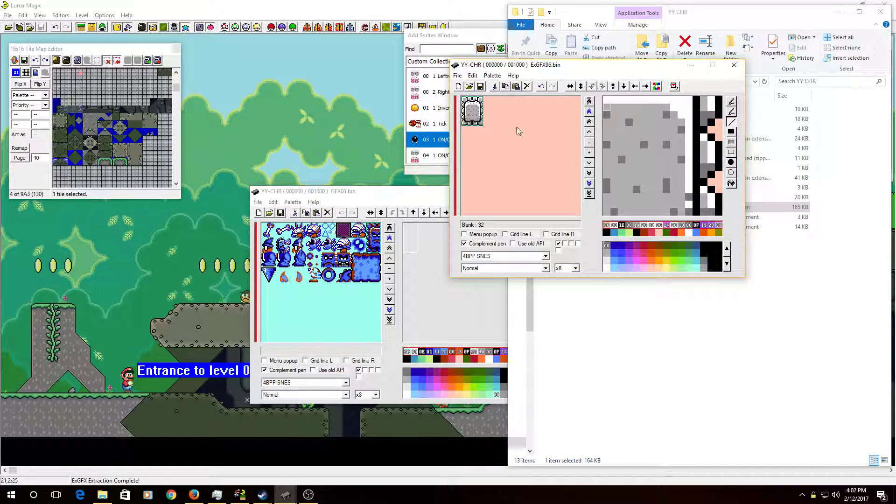
Paste a copy of the faceless stone block beside the original and save ExGFX96.bin
click(490, 98)
key(ctrl+v)
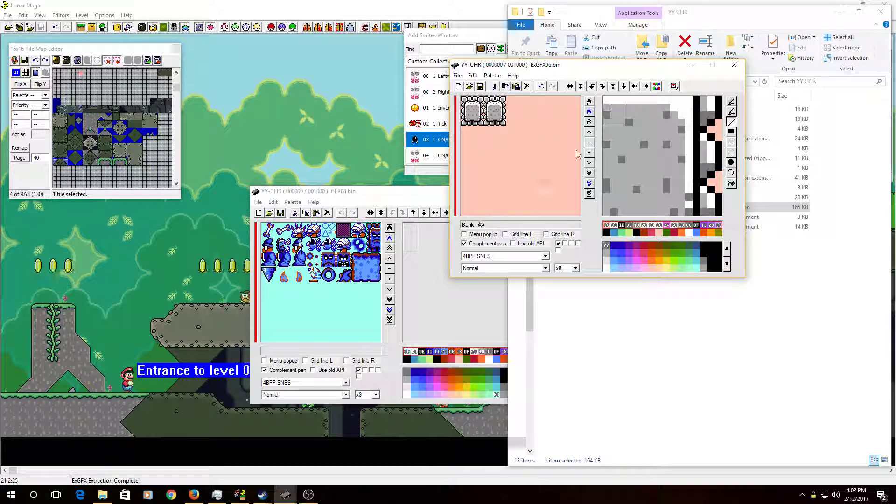
click(457, 75)
click(476, 117)
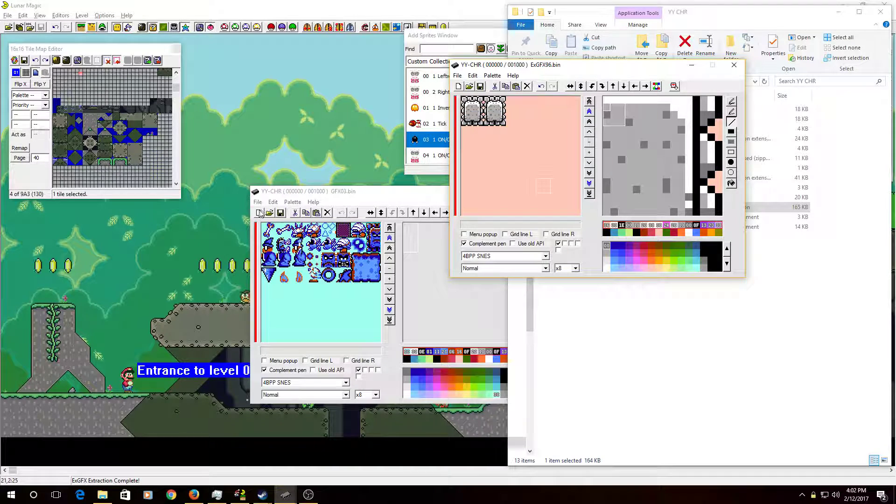
Browse from the ExGraphics folder to the extracted Graphics folder in the second window's file picker, declining to create ExGFX86.bin
click(257, 202)
click(275, 232)
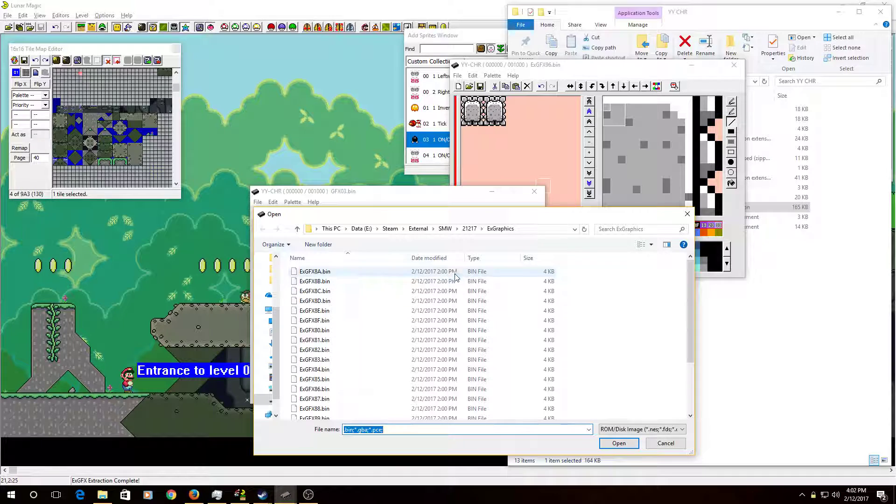
click(396, 389)
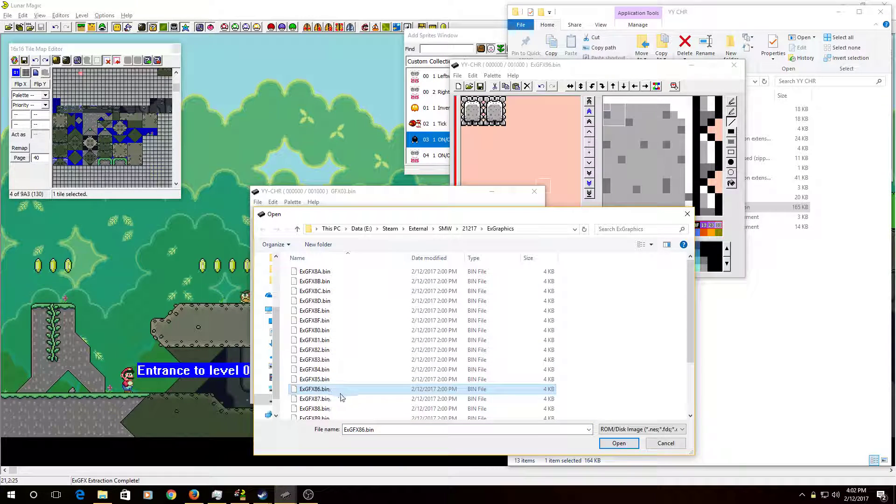
click(470, 229)
click(312, 281)
double_click(312, 281)
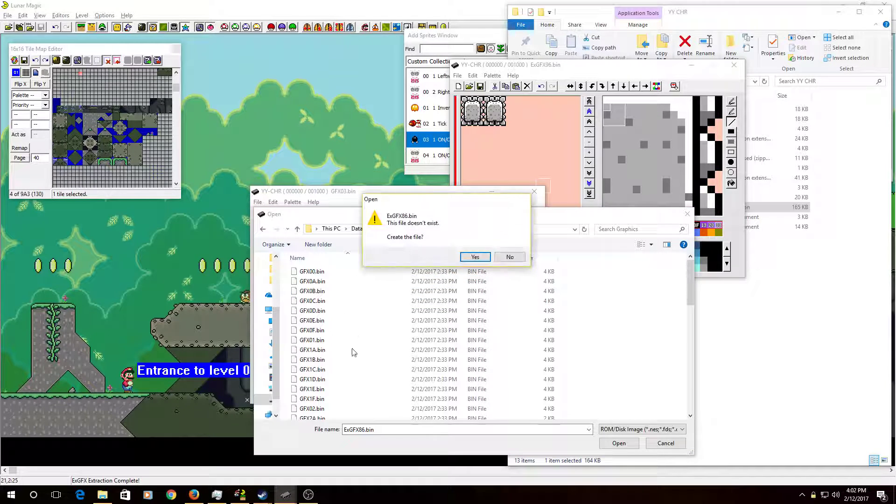
click(509, 257)
Open GFX04.bin and display its tiles in 4BPP SNES format
click(312, 389)
scroll(327, 364, down, 3)
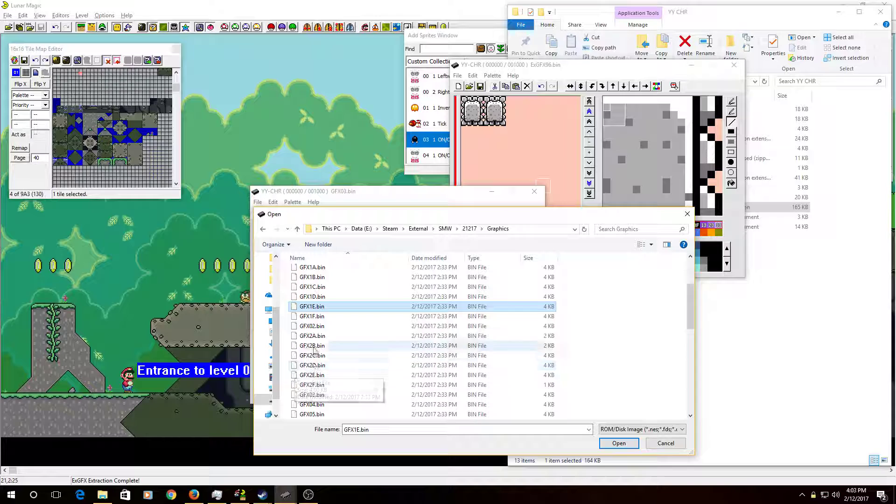
scroll(315, 354, down, 8)
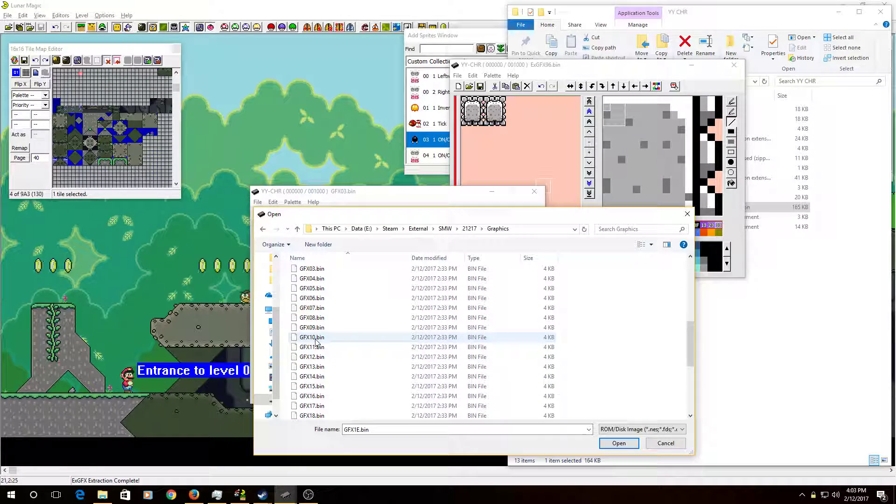
scroll(316, 336, up, 4)
click(314, 308)
double_click(313, 308)
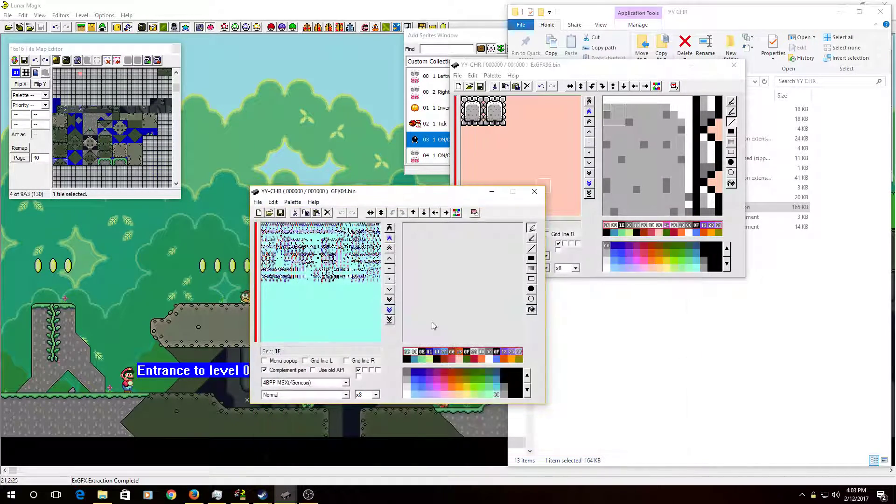
click(327, 382)
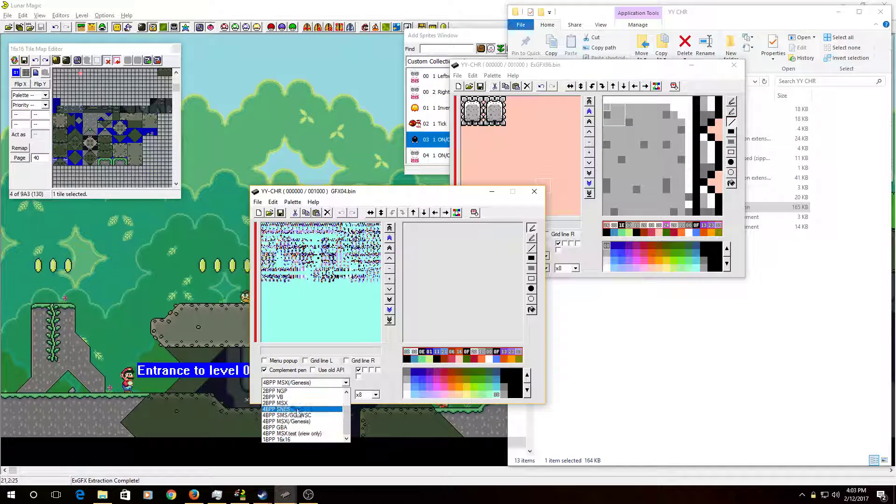
click(295, 409)
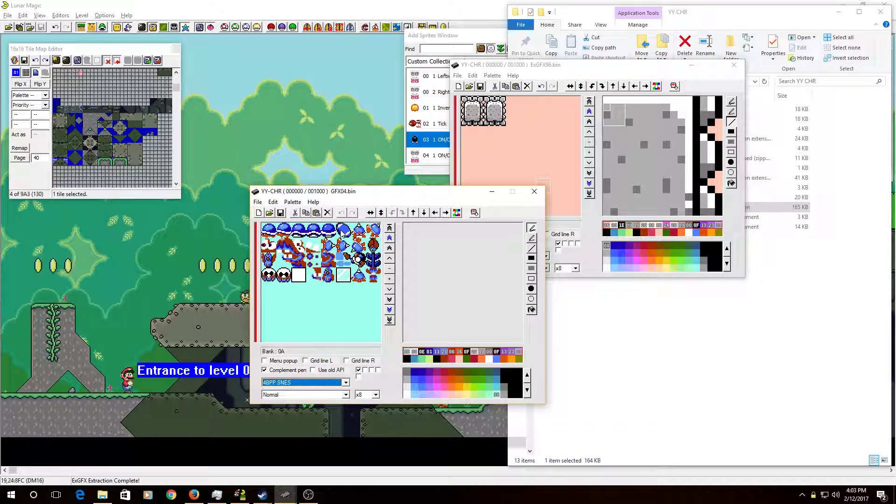
Open GFX1C.bin and display its tiles in 4BPP SNES format
click(258, 202)
click(271, 211)
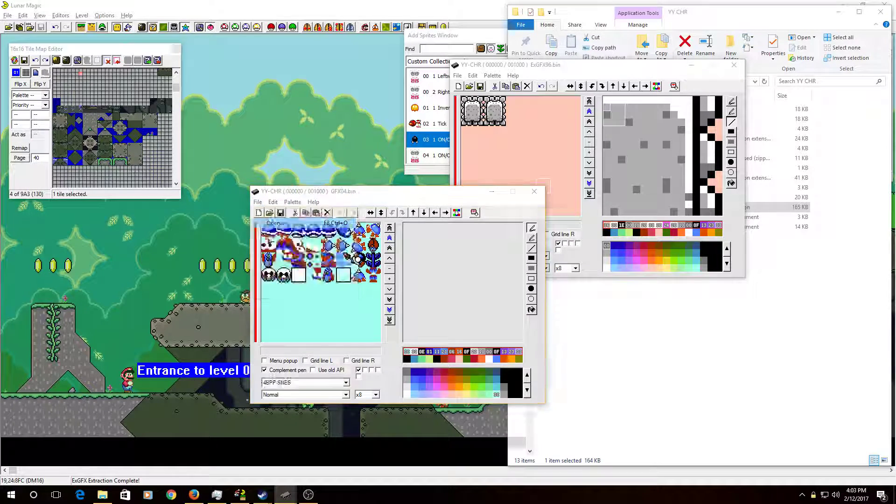
click(341, 369)
scroll(356, 333, down, 2)
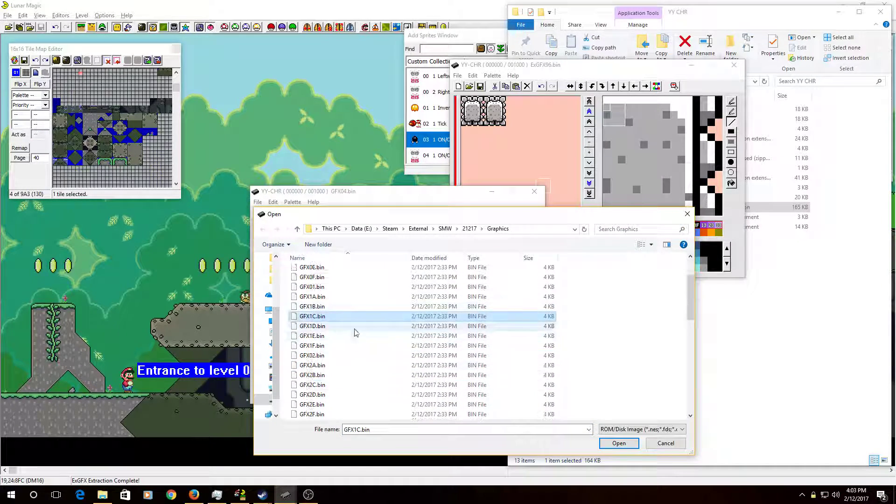
click(320, 327)
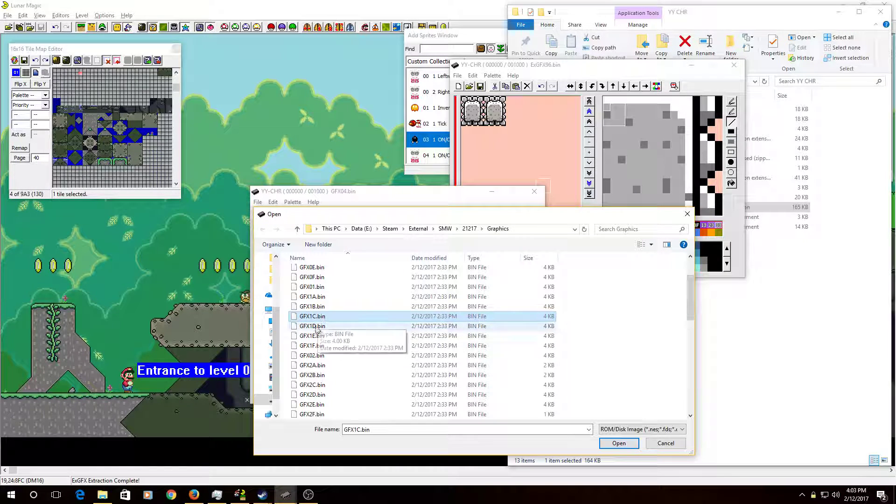
double_click(317, 317)
click(296, 383)
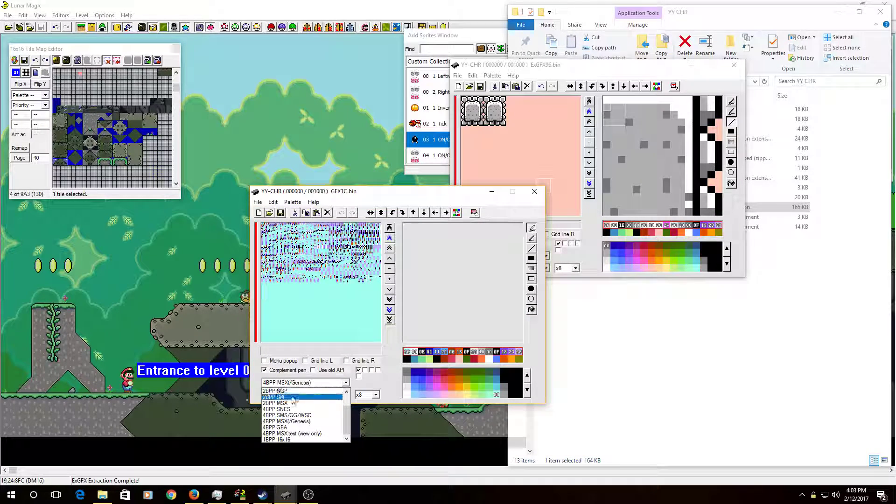
click(280, 410)
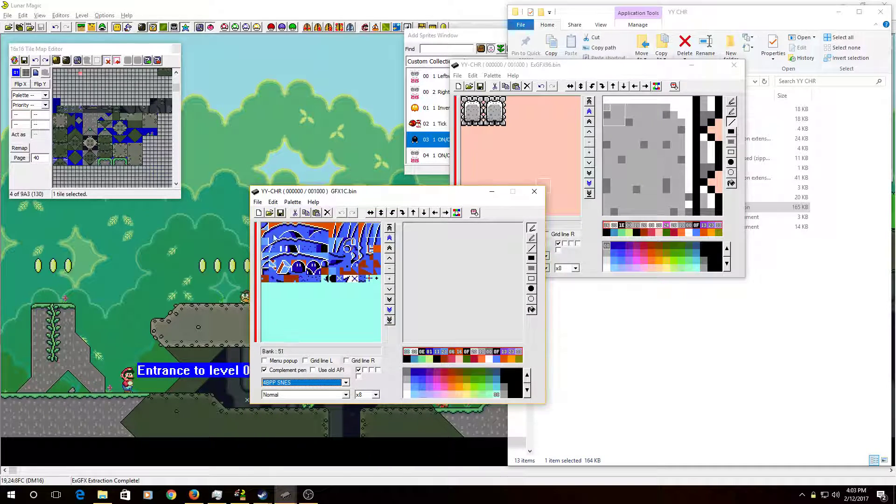
Open GFX0F.bin and display its tiles in 4BPP SNES format
click(257, 202)
key(Escape)
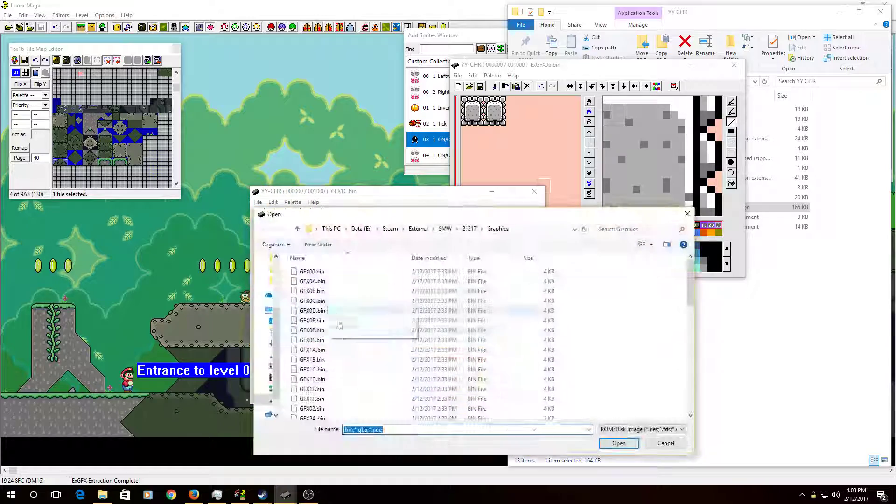
double_click(312, 330)
click(298, 383)
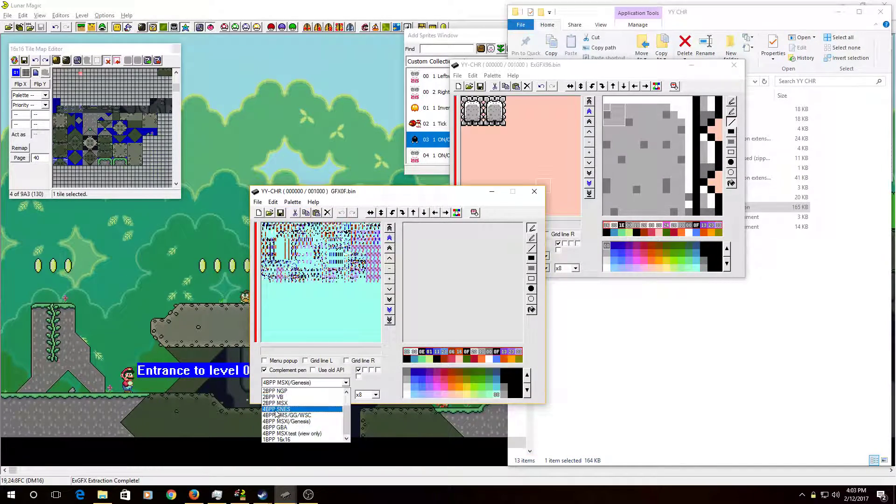
click(278, 410)
Open GFX1A.bin and display its tiles in 4BPP SNES format
click(262, 204)
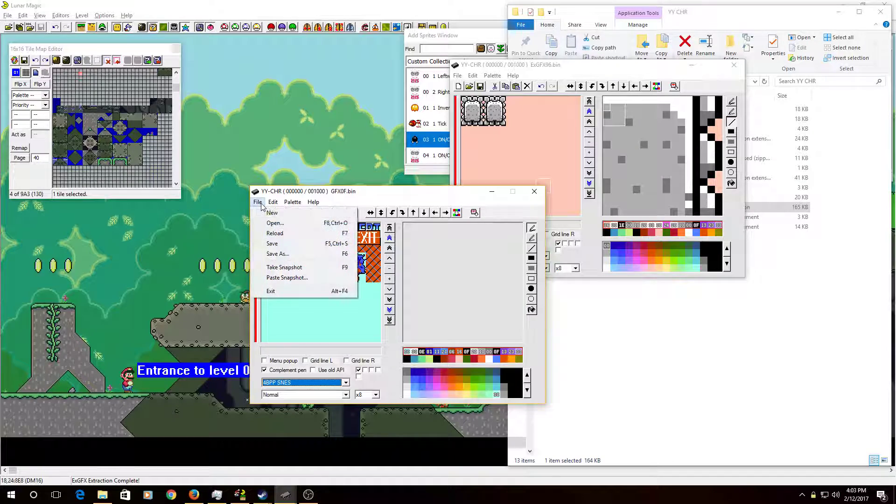
click(276, 223)
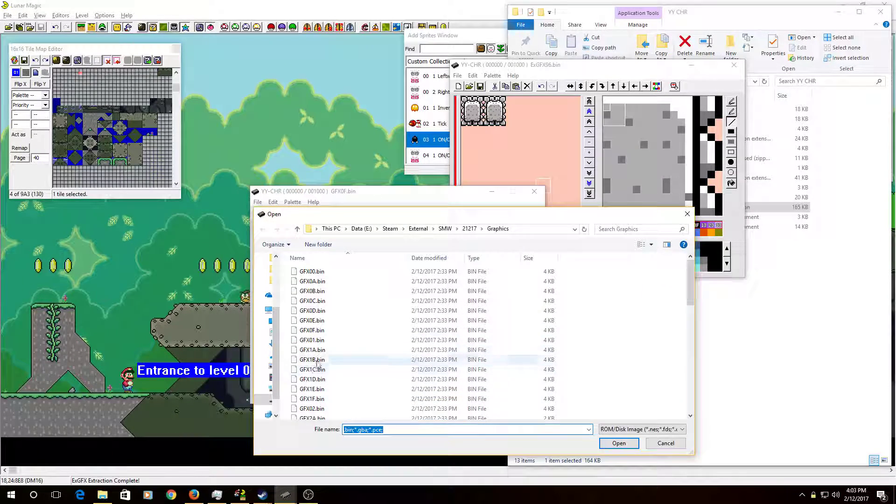
double_click(312, 350)
click(304, 382)
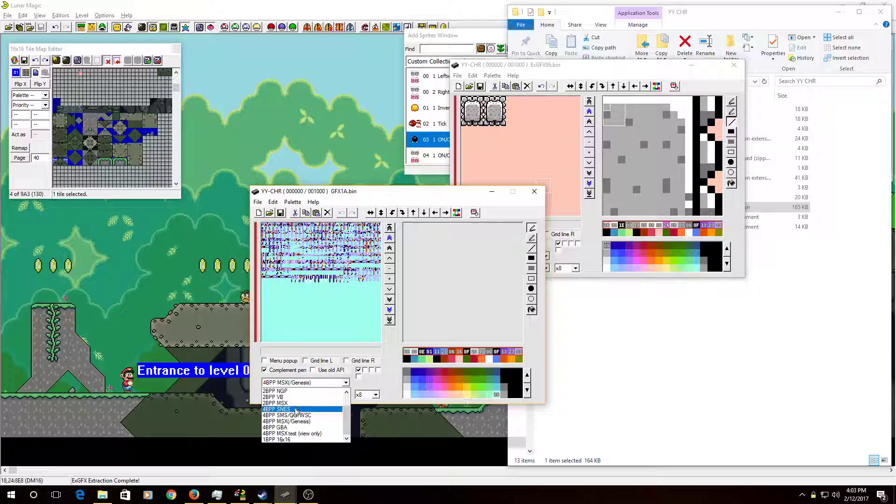
click(278, 410)
Reopen GFX1C.bin and check its tiles again in 4BPP SNES format
click(258, 202)
click(276, 223)
double_click(312, 369)
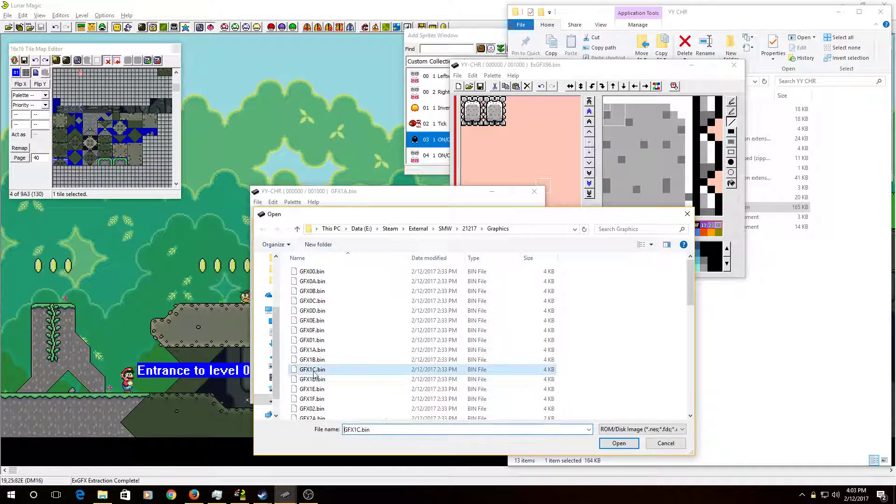
click(304, 383)
click(284, 409)
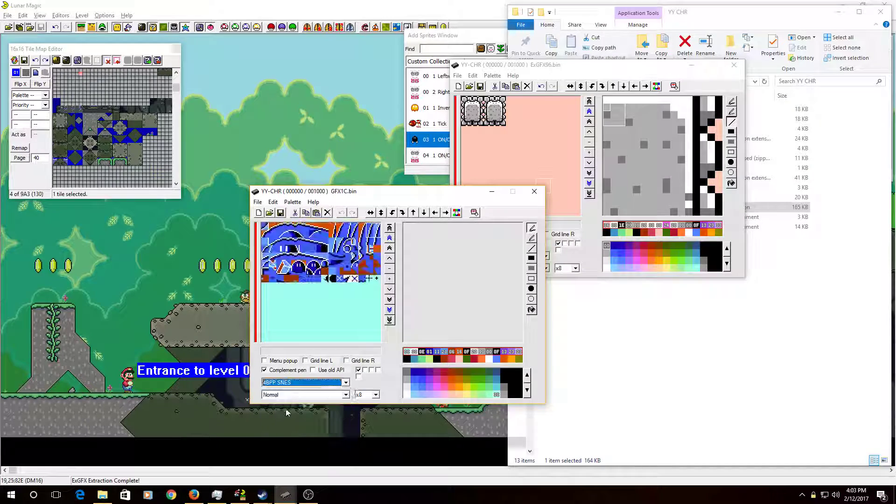
Open GFX15.bin and display its tiles in 4BPP SNES format
click(258, 202)
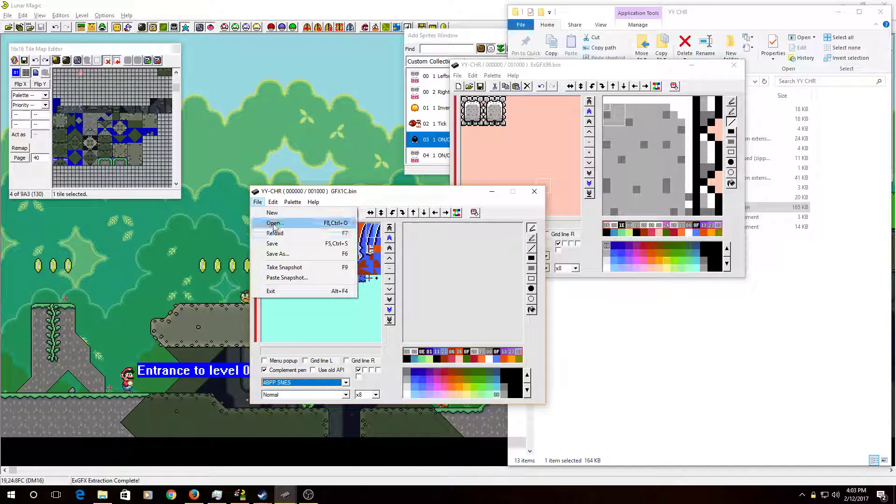
click(276, 223)
click(315, 389)
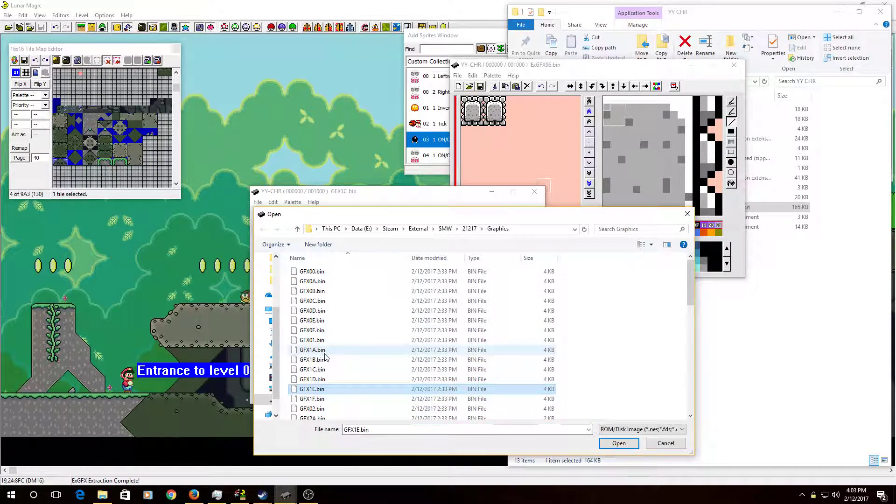
scroll(325, 387, down, 3)
scroll(326, 396, down, 5)
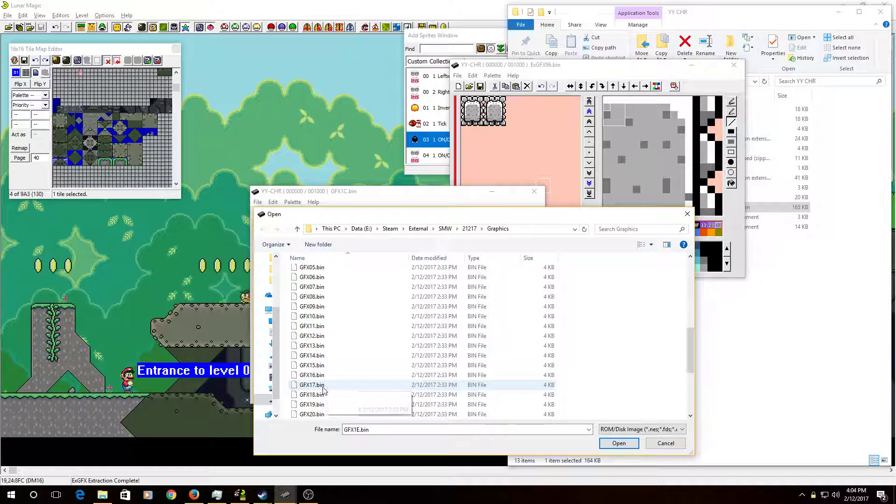
double_click(313, 366)
click(303, 383)
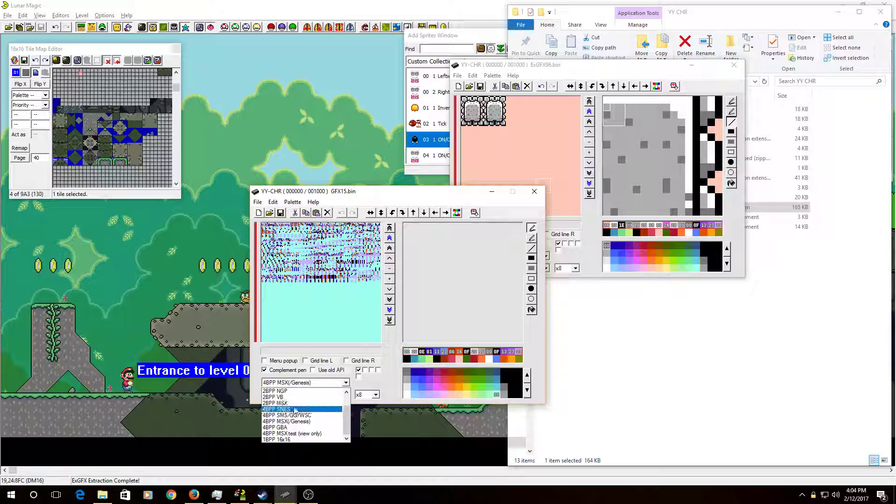
click(295, 410)
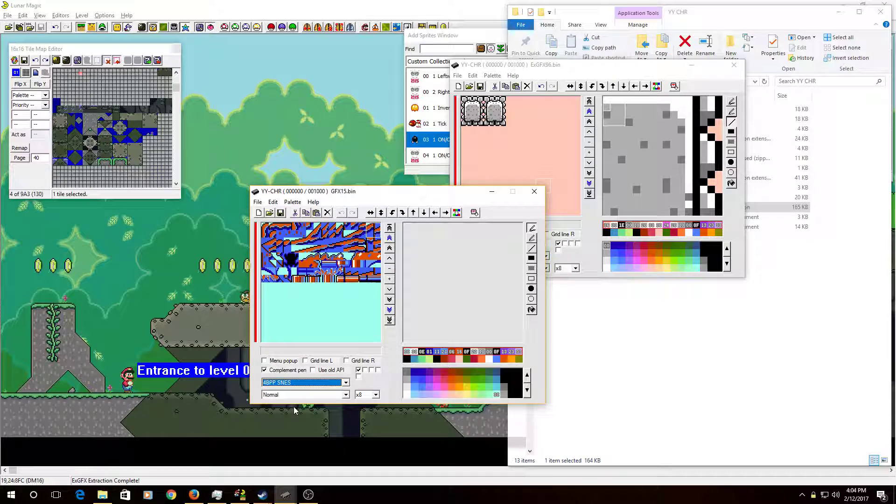
click(279, 234)
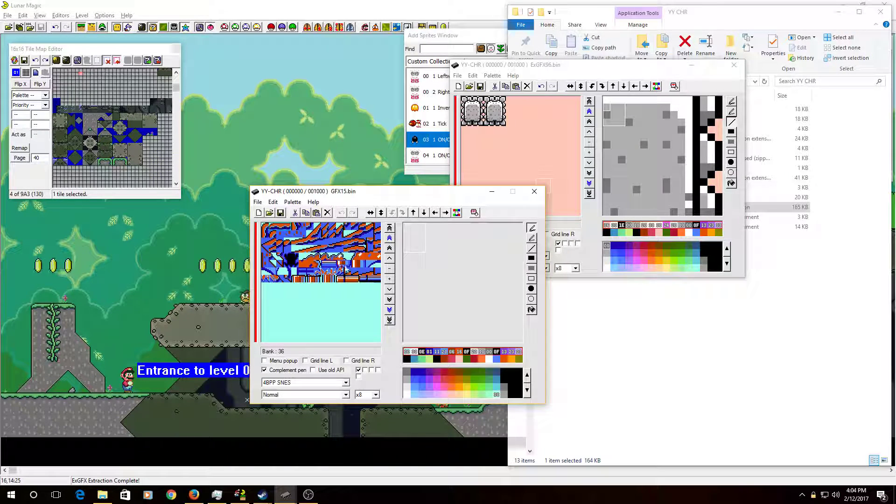
Paste the three-tile white strip into the empty area of ExGFX96.bin and delete the narrower stone block
click(522, 153)
key(ctrl+v)
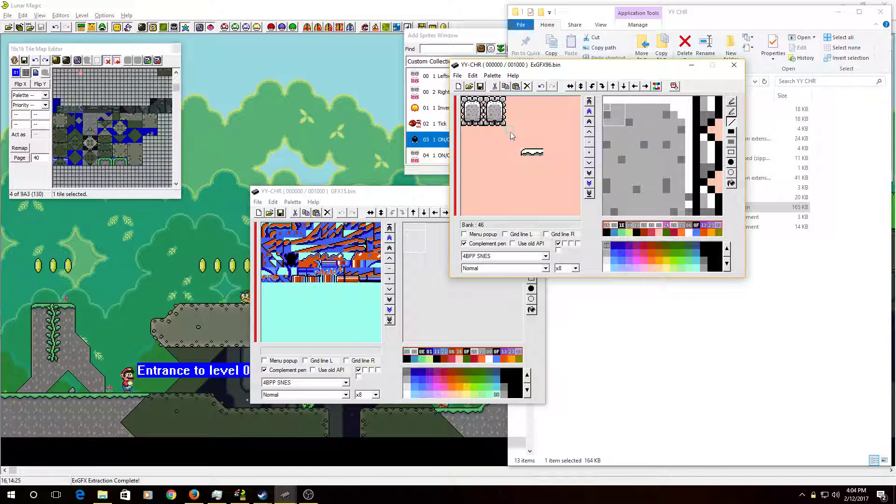
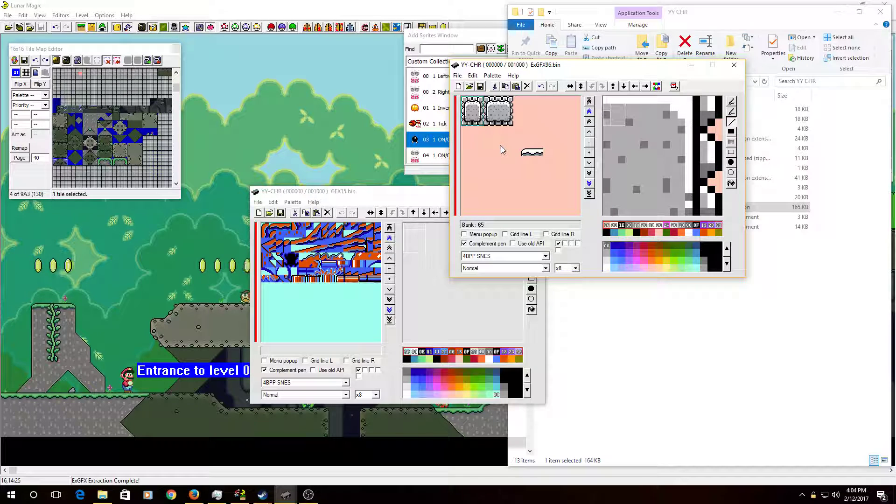
key(Delete)
right_drag(526, 150, 526, 150)
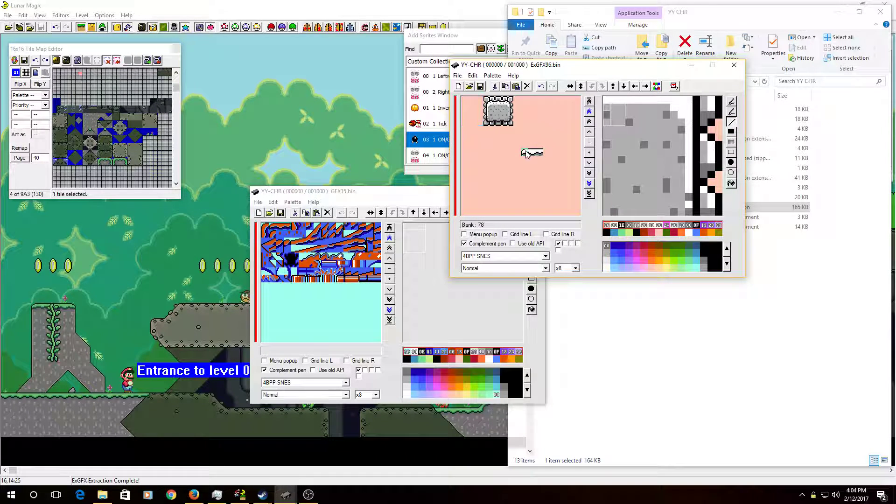
Replace the wide stone block in ExGFX96.bin with two copies, one lower in the tile sheet and one near its upper right
right_drag(484, 98, 509, 126)
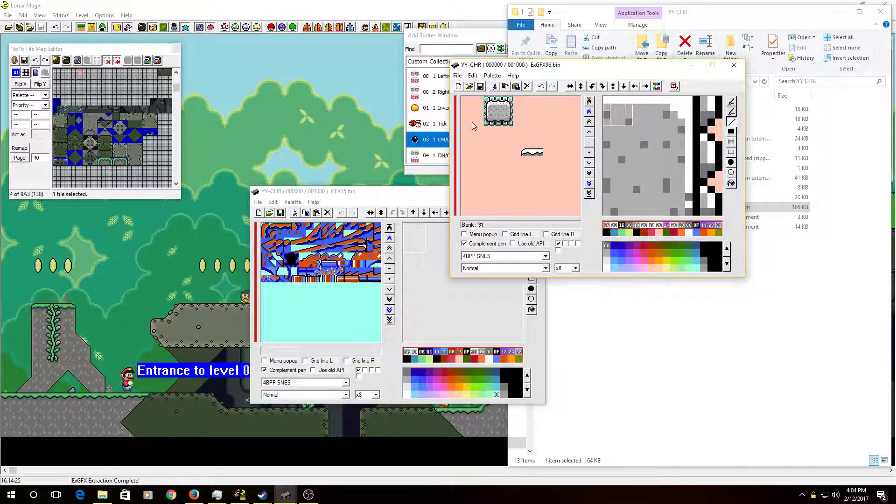
click(473, 135)
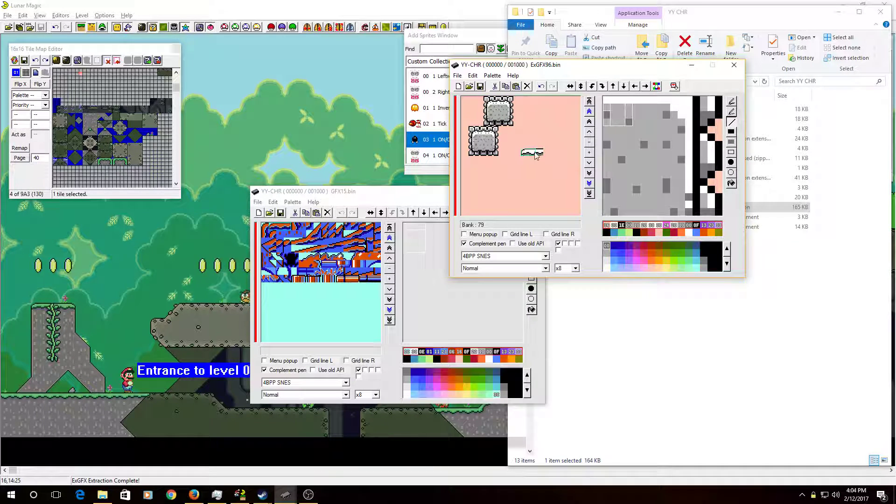
right_drag(490, 101, 515, 122)
key(Delete)
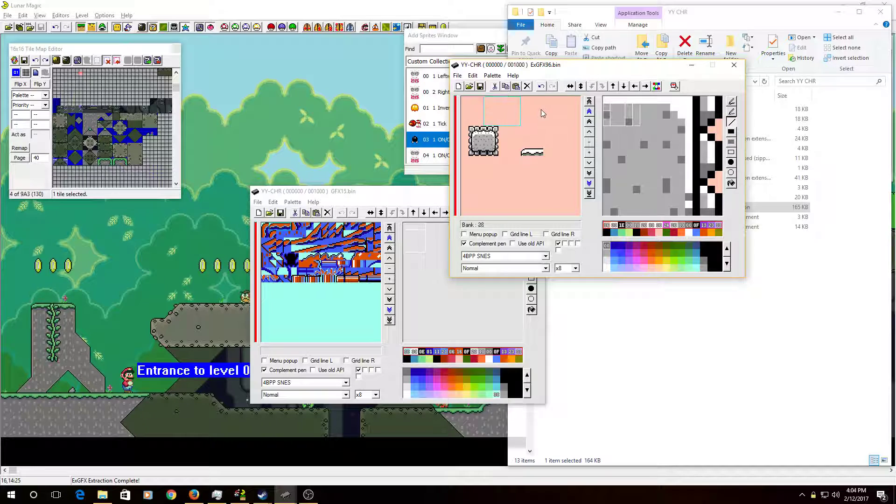
click(540, 110)
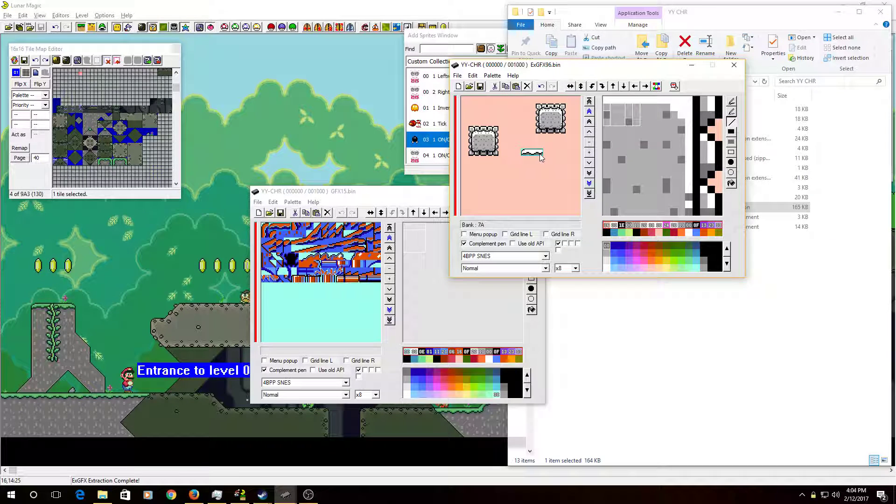
Paste another white strip directly above the lower stone block and show those tiles enlarged for editing
click(475, 120)
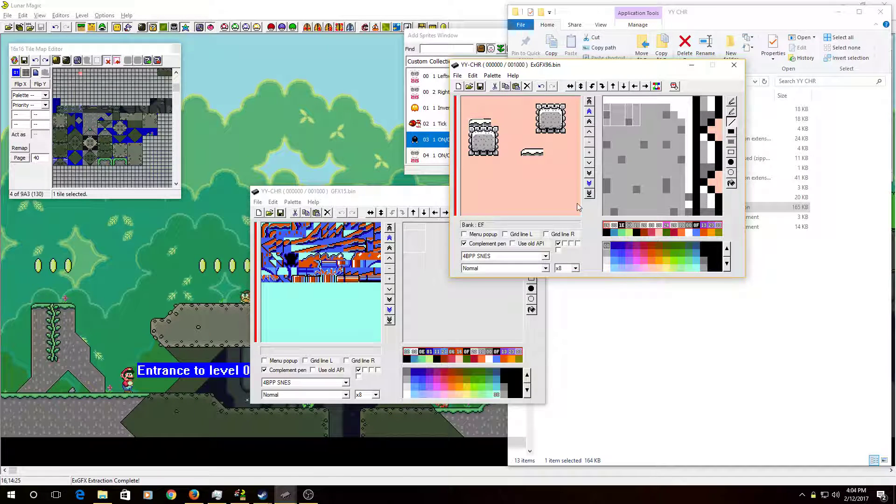
click(637, 144)
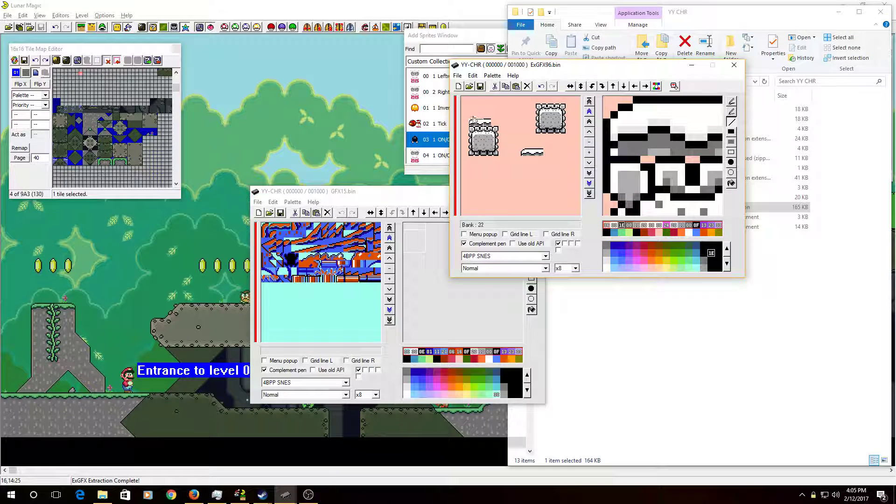
Paste the white strip over the top of the lower stone block and touch up the block's left-edge pixels with gray and white
click(473, 131)
key(ctrl+v)
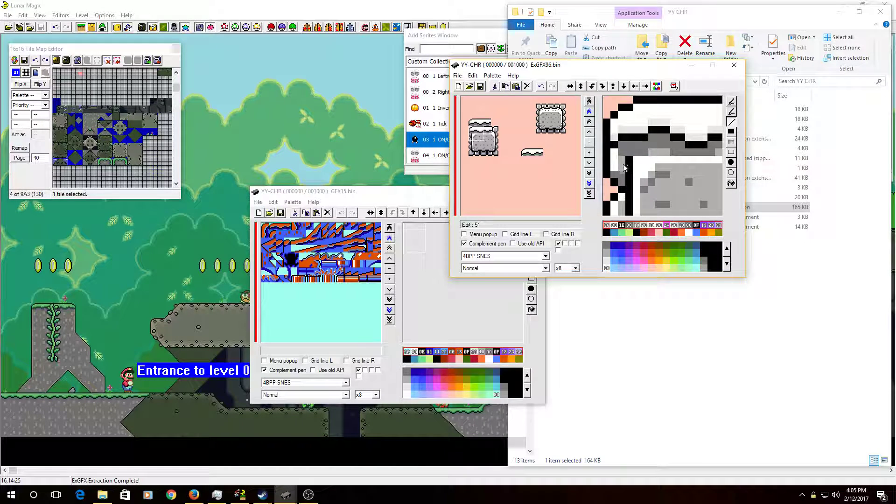
right_click(619, 159)
drag(619, 160, 623, 157)
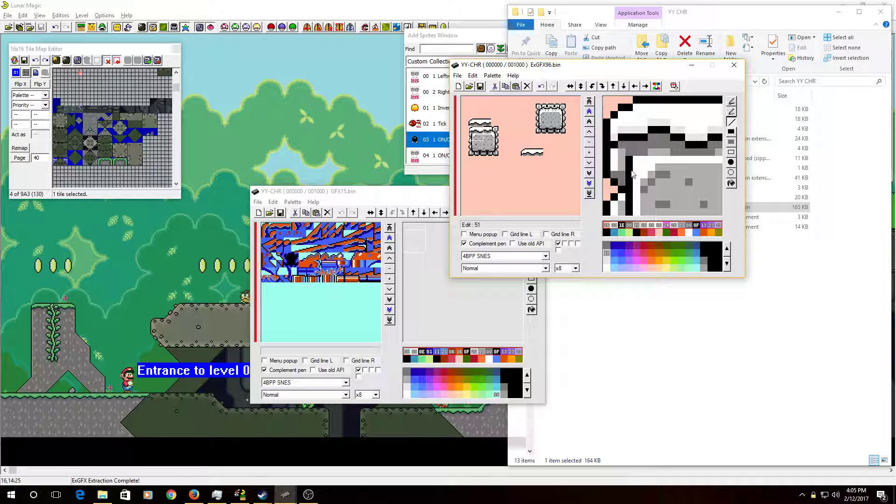
right_click(629, 186)
Set the ninth palette entry to black 1E and assign new colours to the tenth through twelfth entries
click(665, 228)
click(711, 255)
click(675, 229)
click(621, 246)
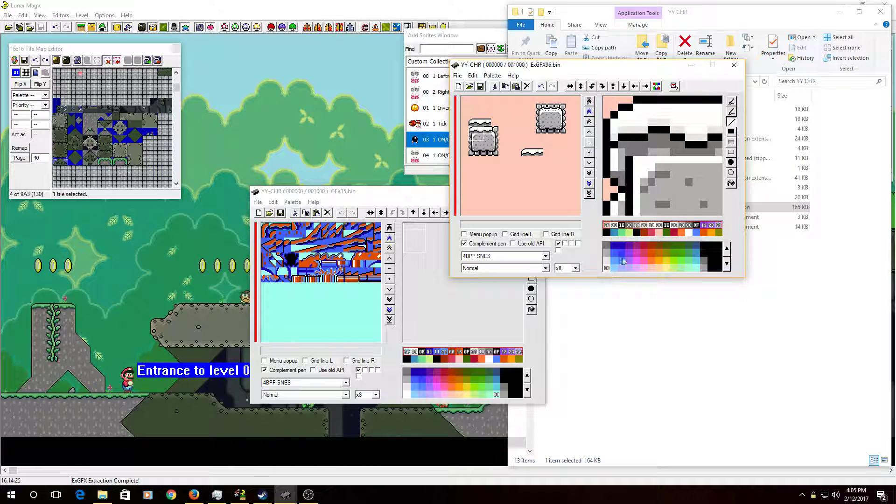
click(681, 227)
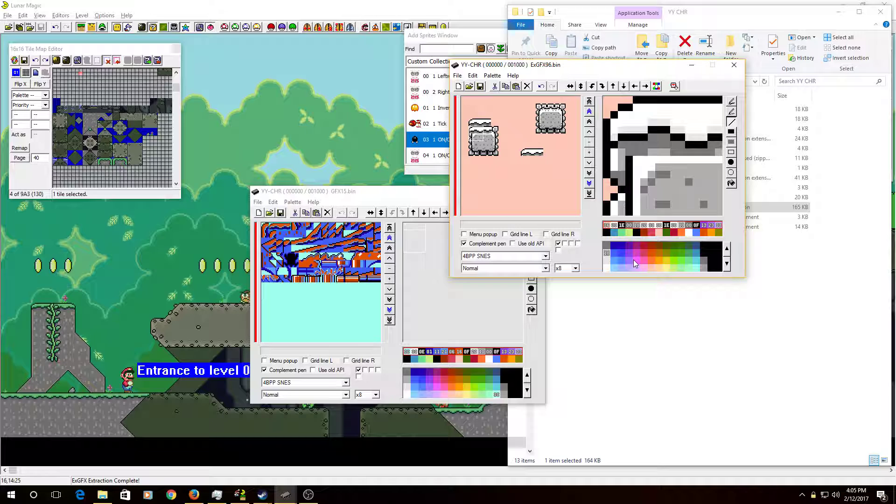
click(710, 253)
click(689, 225)
click(648, 244)
click(696, 231)
Recolour the eleventh through fifteenth palette entries with green, dark red and orange shades
click(682, 228)
click(673, 245)
click(689, 226)
click(645, 246)
click(696, 227)
click(648, 254)
click(704, 227)
click(652, 261)
click(713, 227)
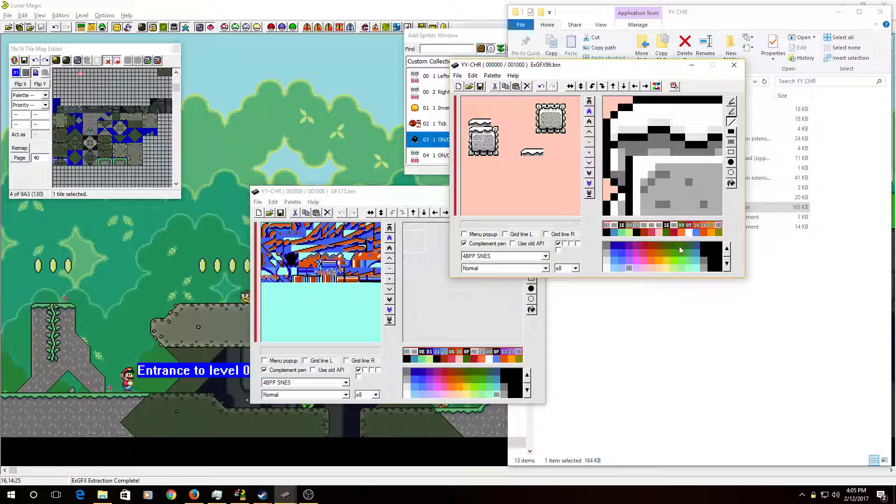
click(676, 251)
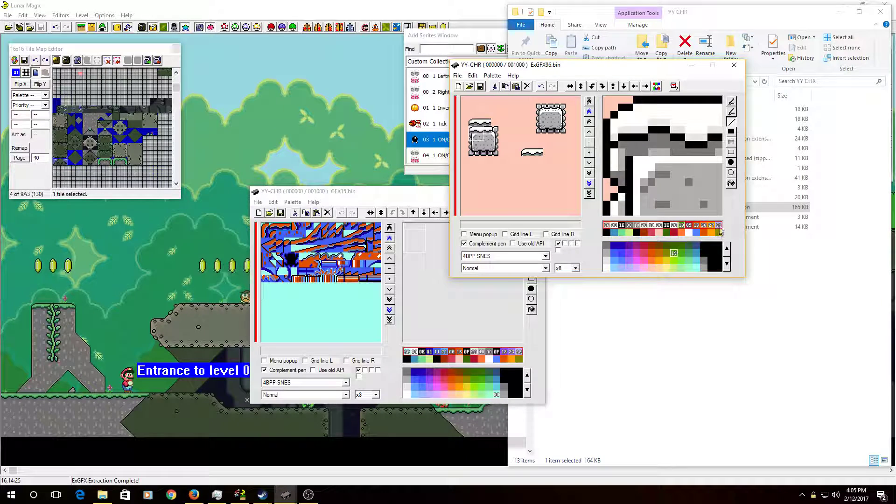
Check the level colours in Lunar Magic's Palette Editor, return to YY-CHR and assign a dark red shade to the palette
click(358, 148)
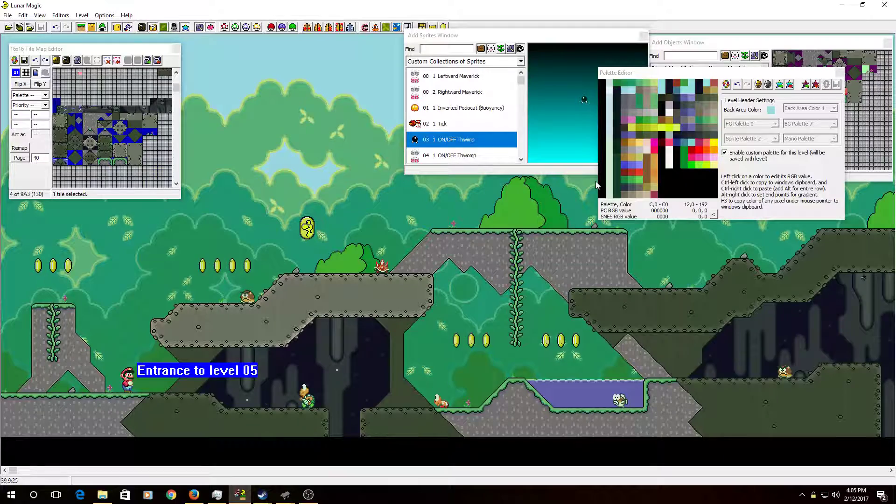
key(alt+Tab)
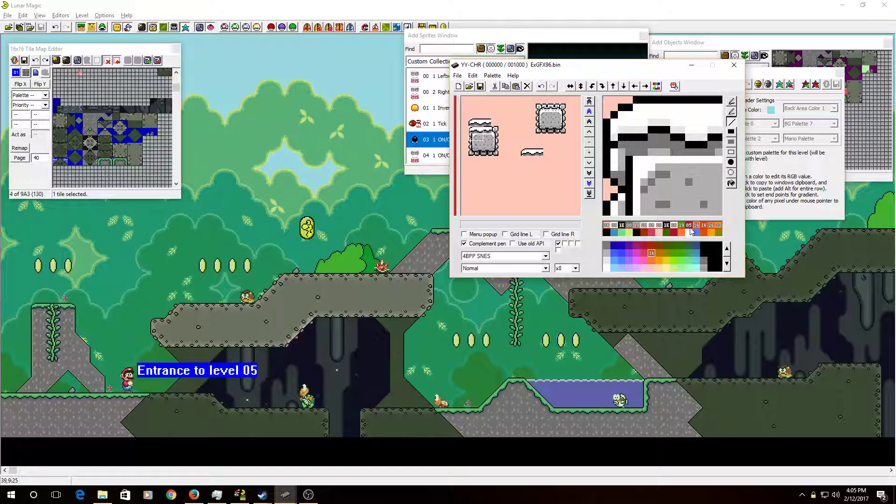
click(644, 246)
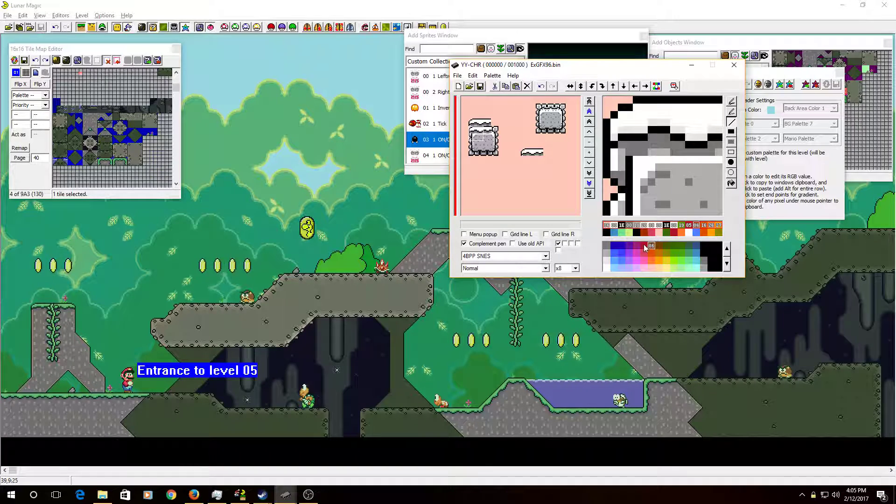